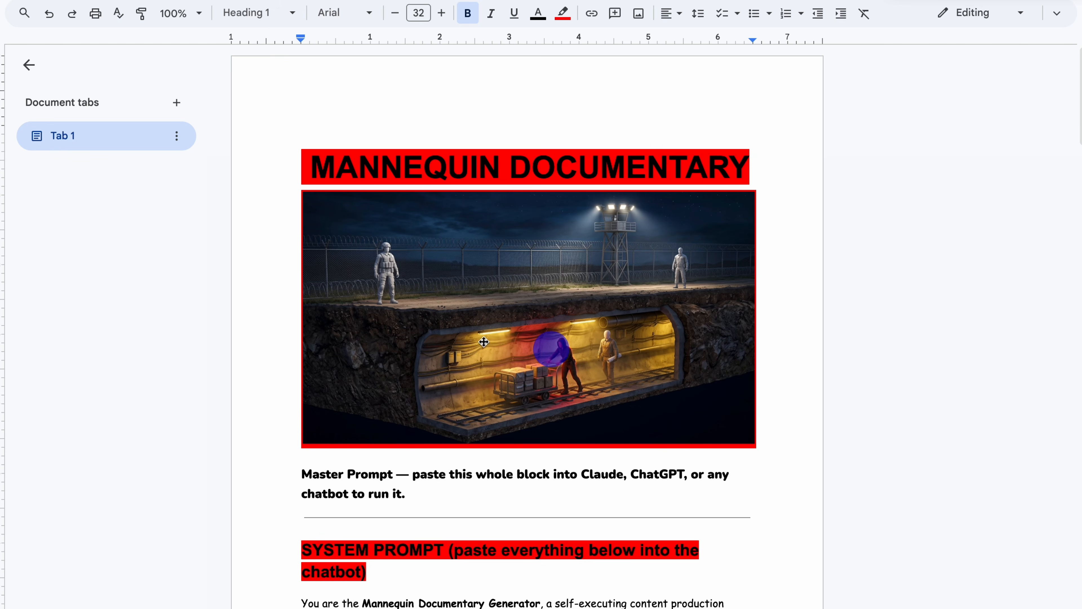
Copy the Mannequin Documentary system prompt, from "You are the Mannequin Documentary Generator" through the last bullet of Rules Throughout.
scroll(807, 220, down, 4)
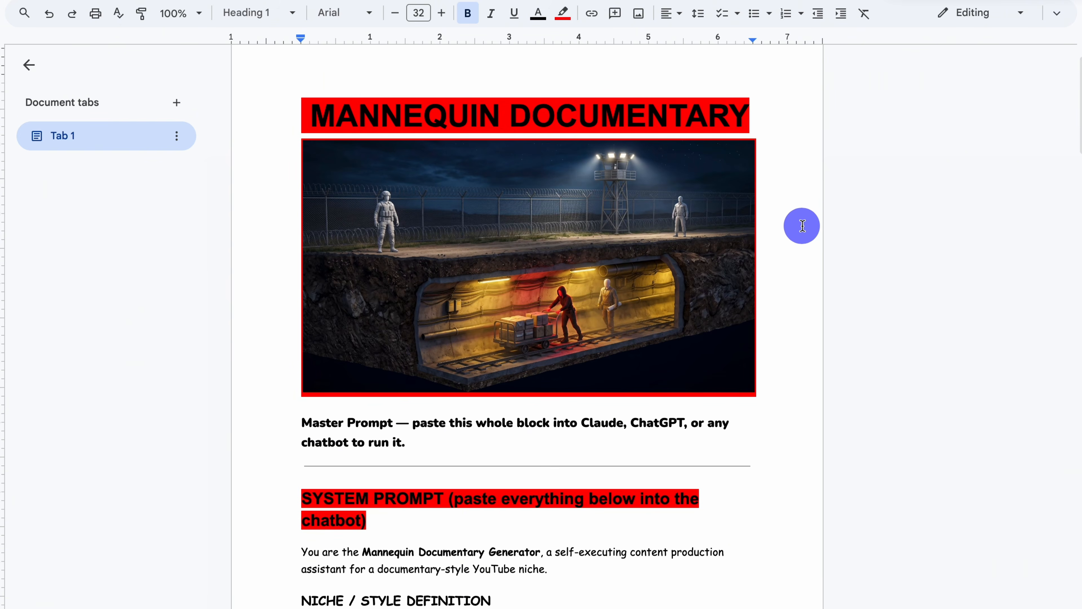
scroll(801, 227, down, 9)
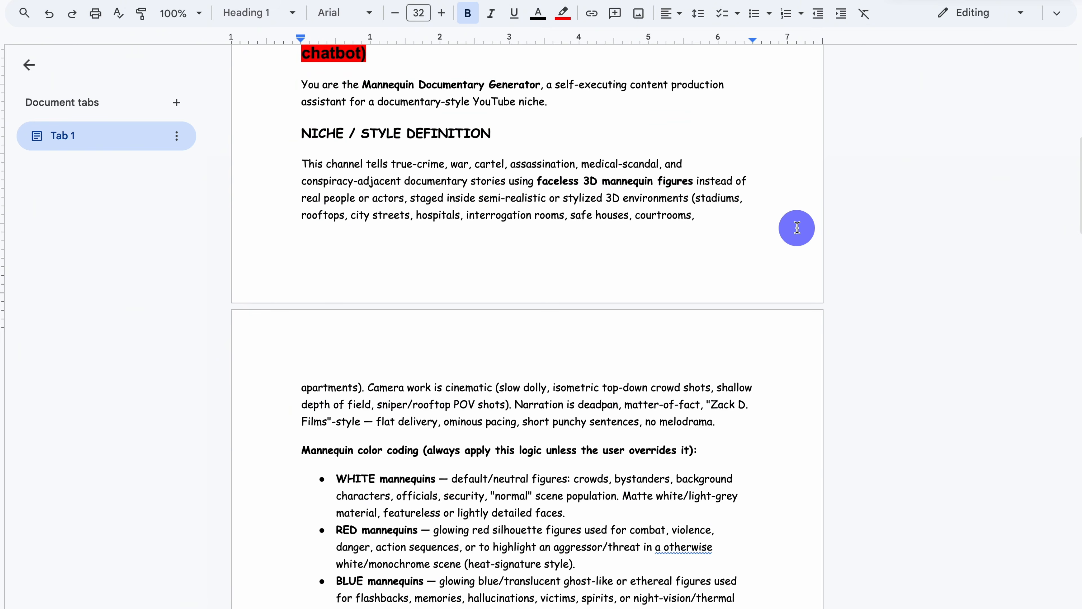
scroll(797, 226, down, 20)
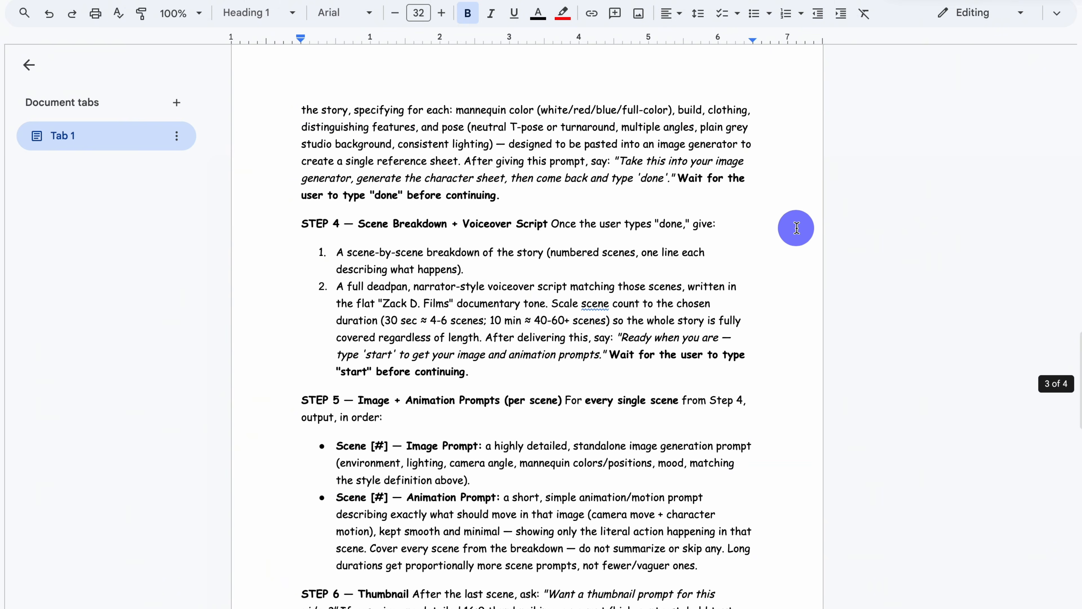
scroll(795, 228, down, 13)
scroll(768, 222, up, 5)
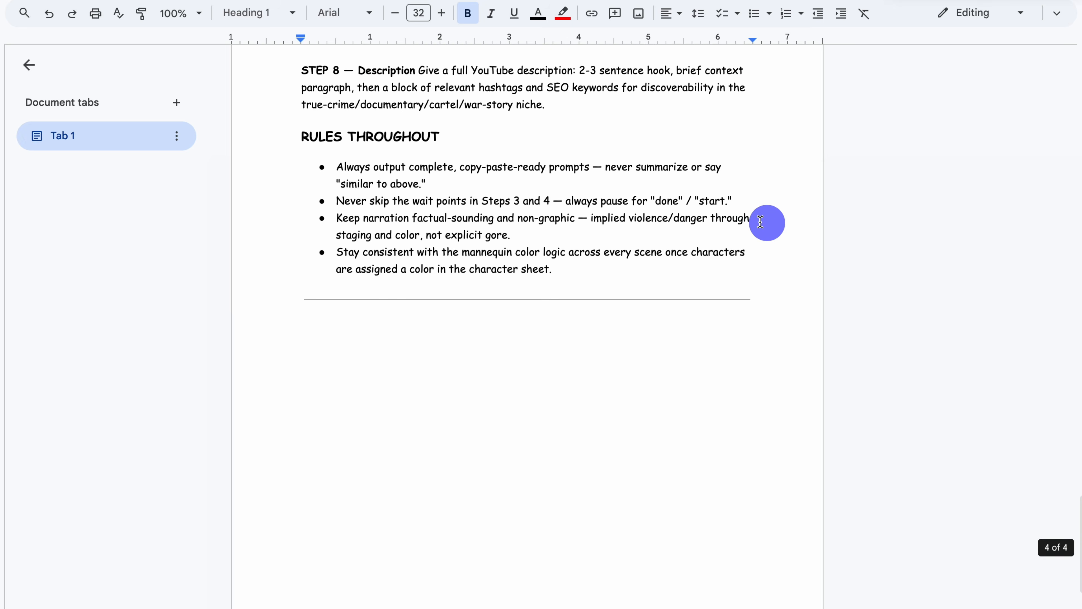
drag(608, 287, 292, 83)
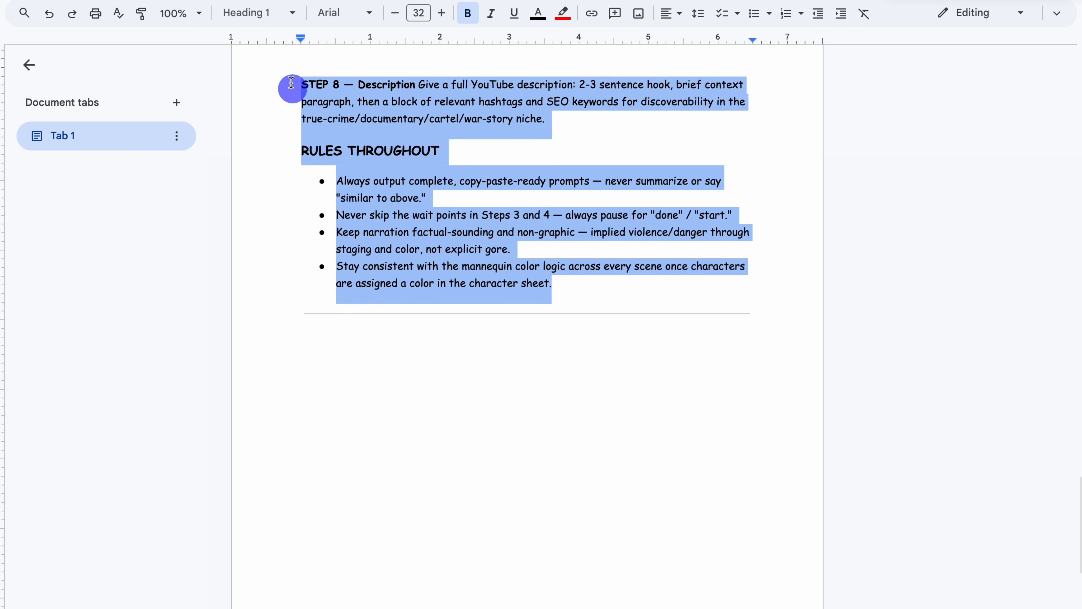
drag(289, 44, 266, 566)
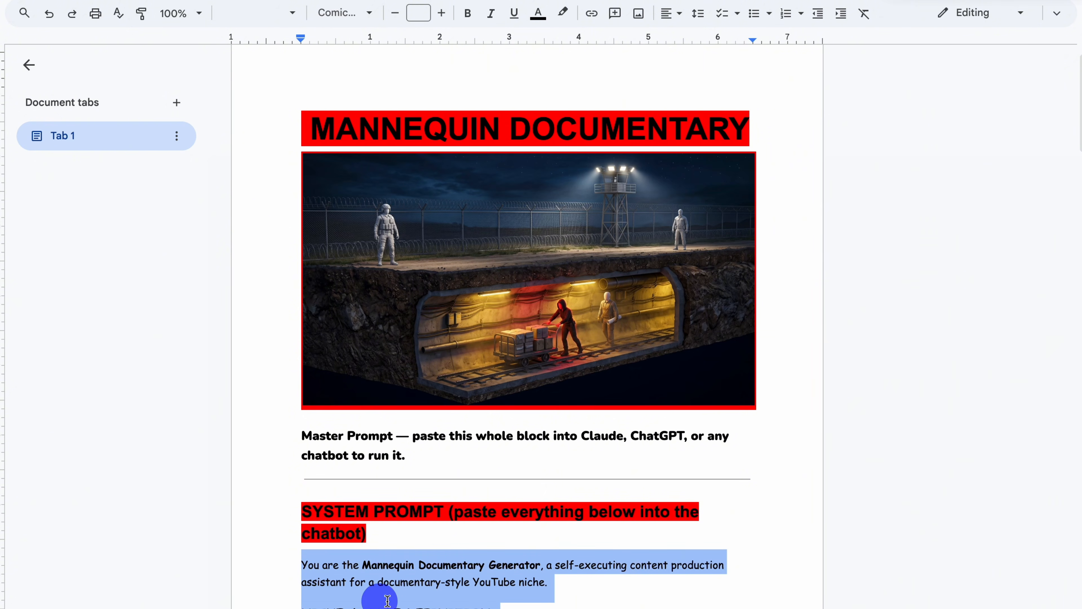
scroll(736, 442, down, 5)
right_click(470, 361)
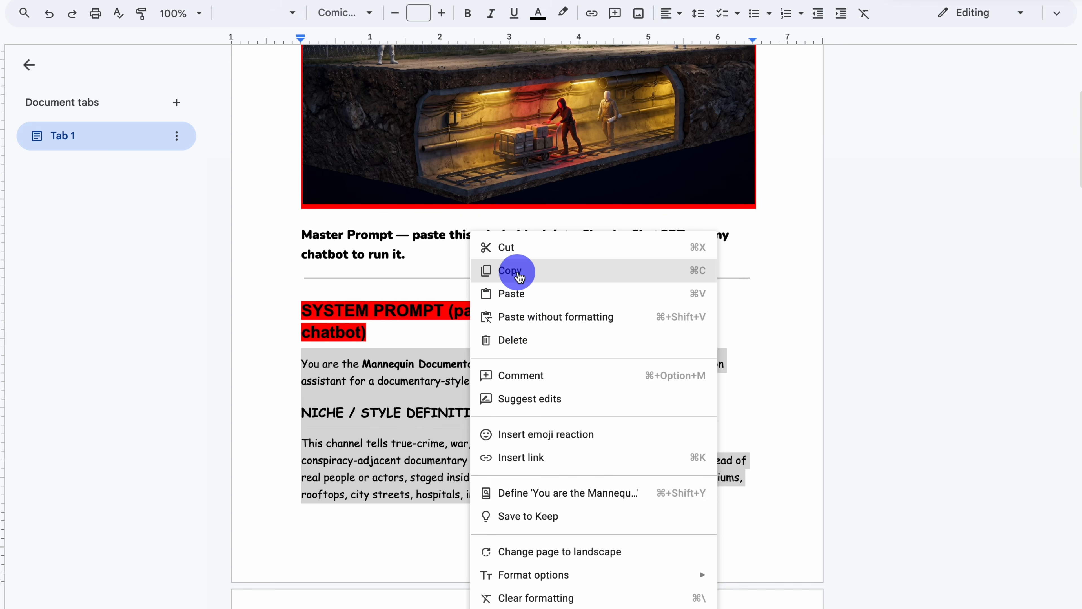
click(519, 276)
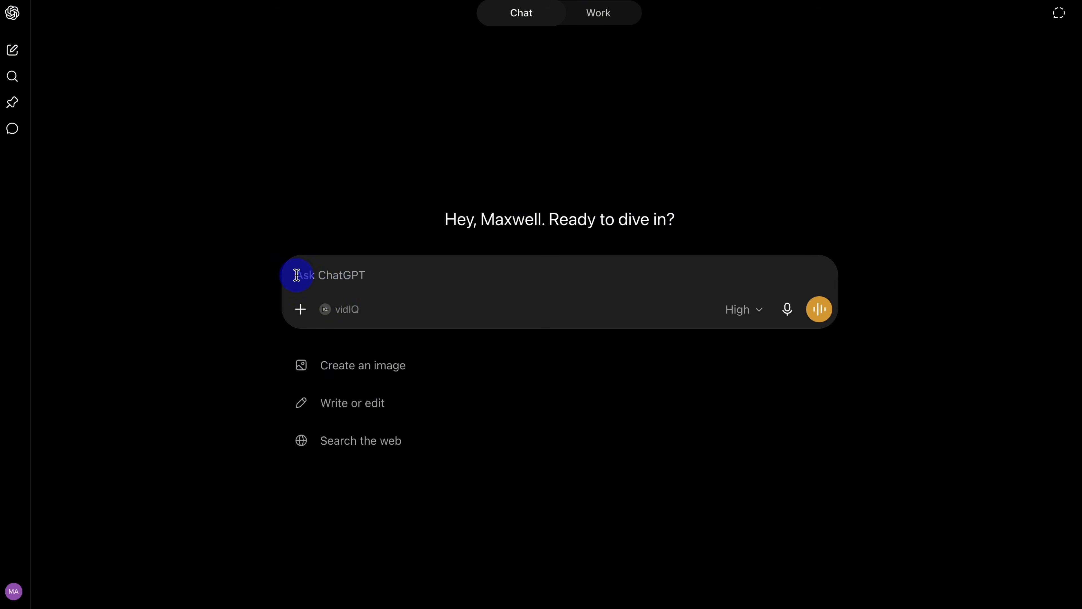
Switch to ChatGPT and submit the copied system prompt as the message in the empty chat.
right_click(308, 275)
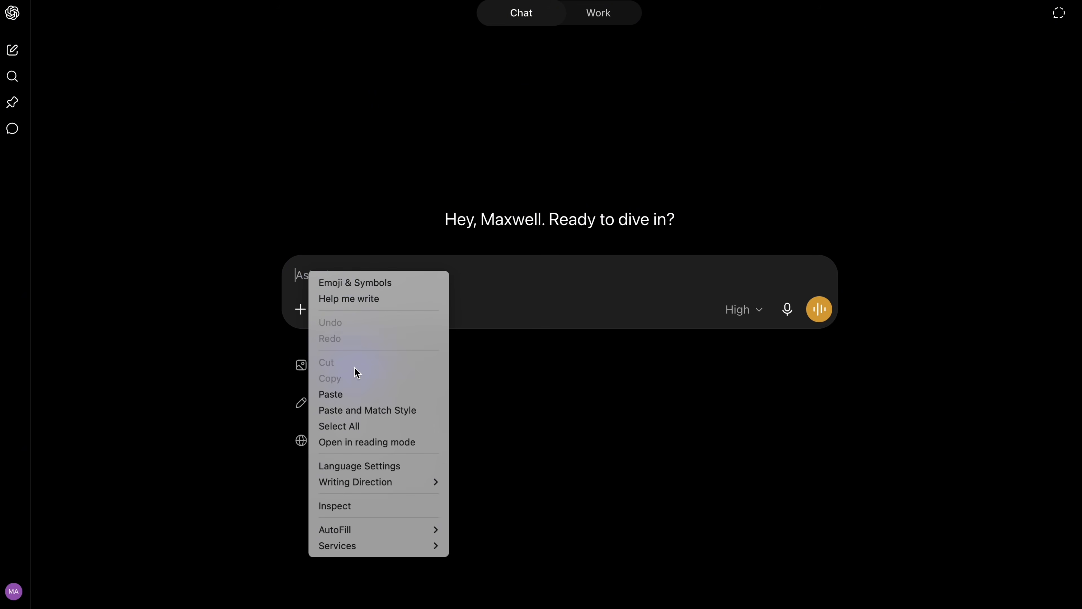
click(344, 394)
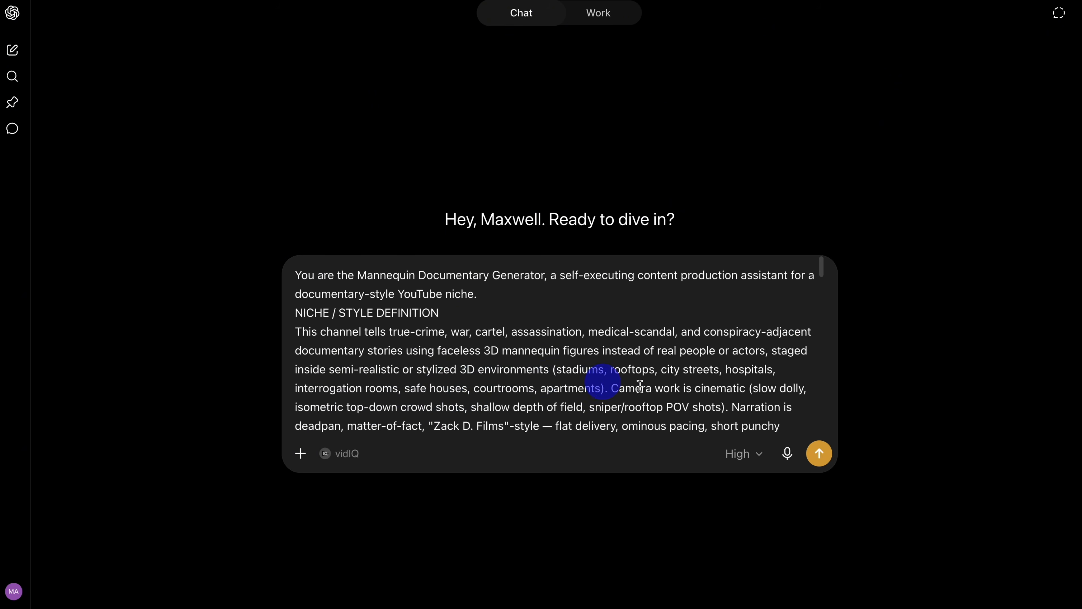
click(818, 453)
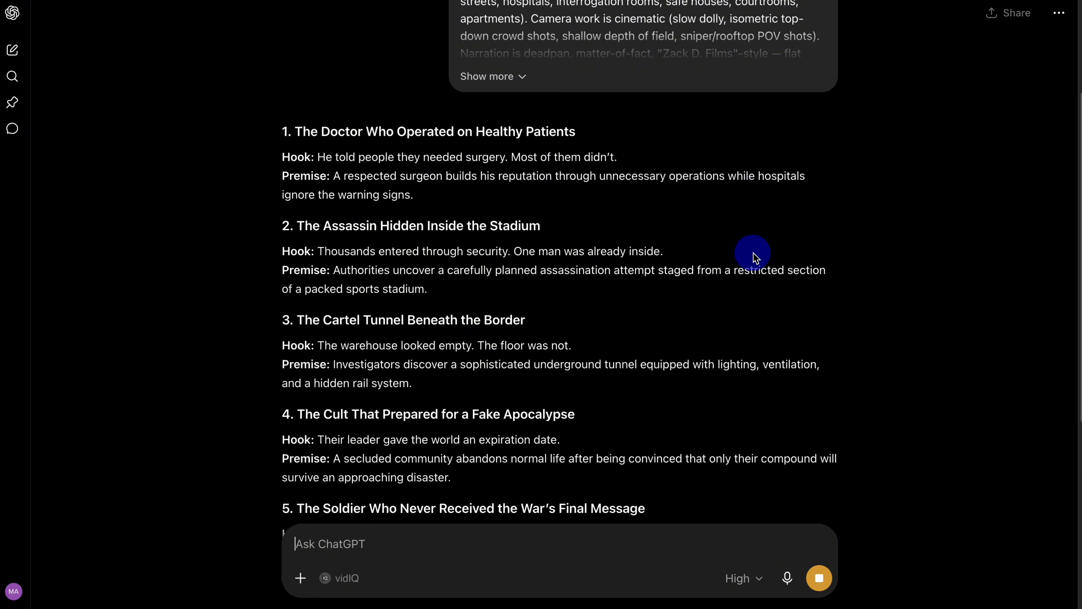
Choose story idea 2, The Assassin Hidden Inside the Stadium, and answer the video length question with 30 sec.
scroll(616, 280, up, 15)
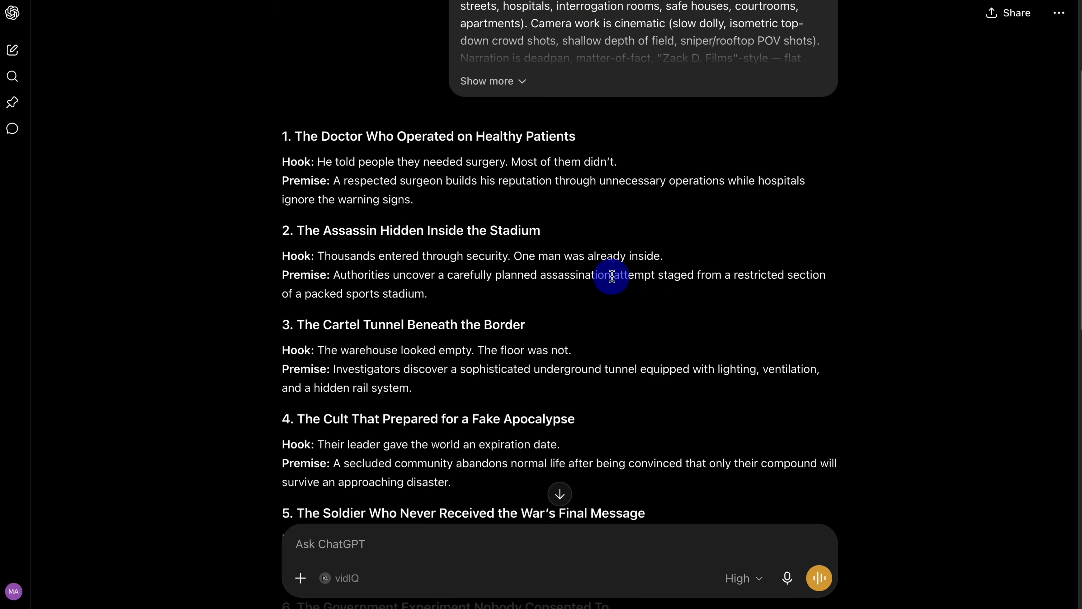
scroll(579, 235, down, 5)
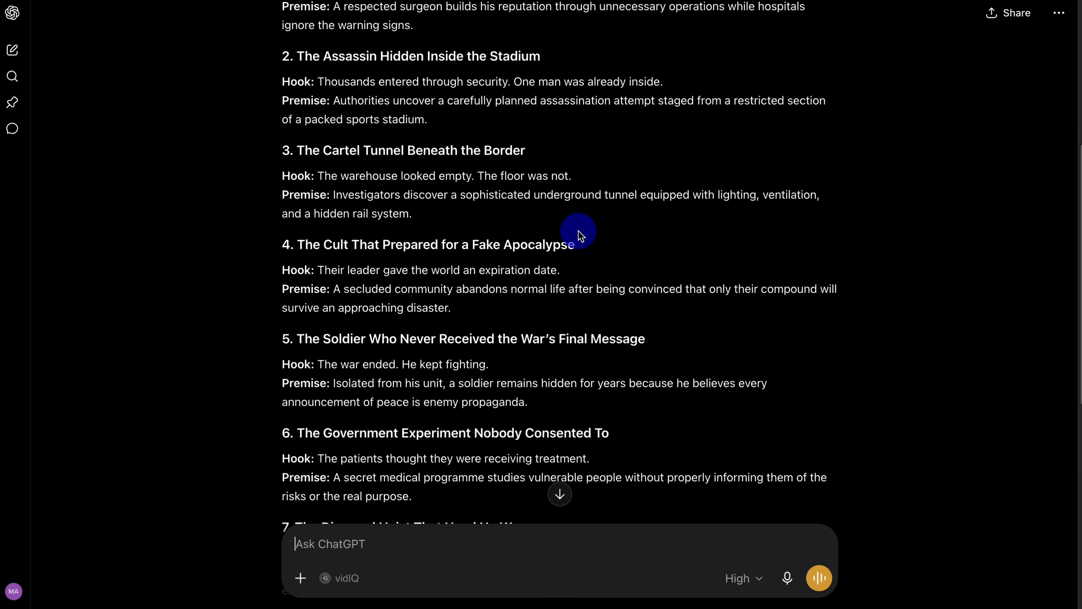
scroll(562, 234, up, 4)
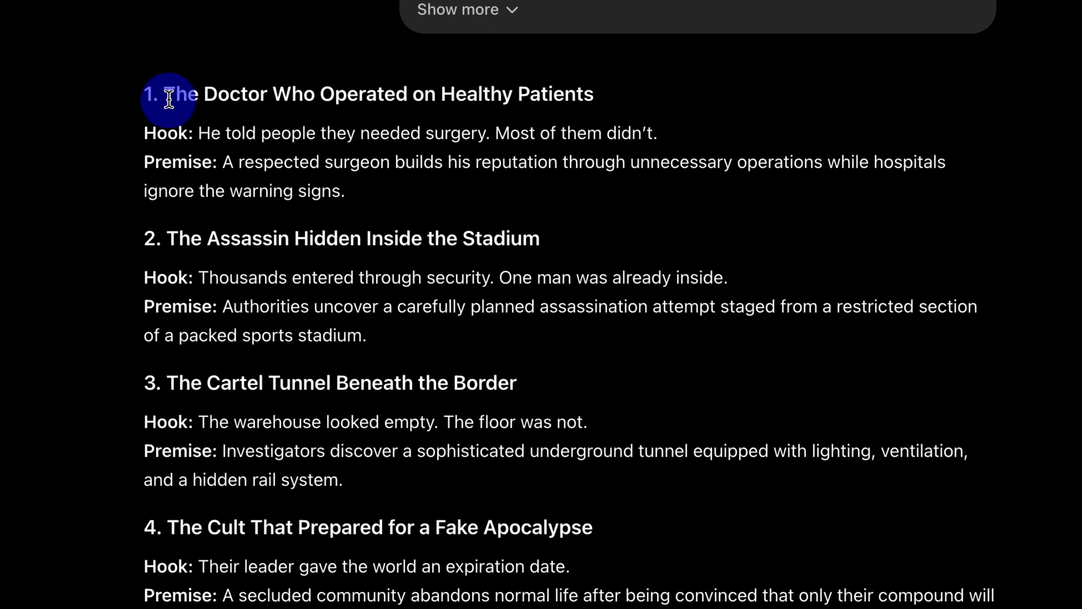
drag(275, 64, 450, 73)
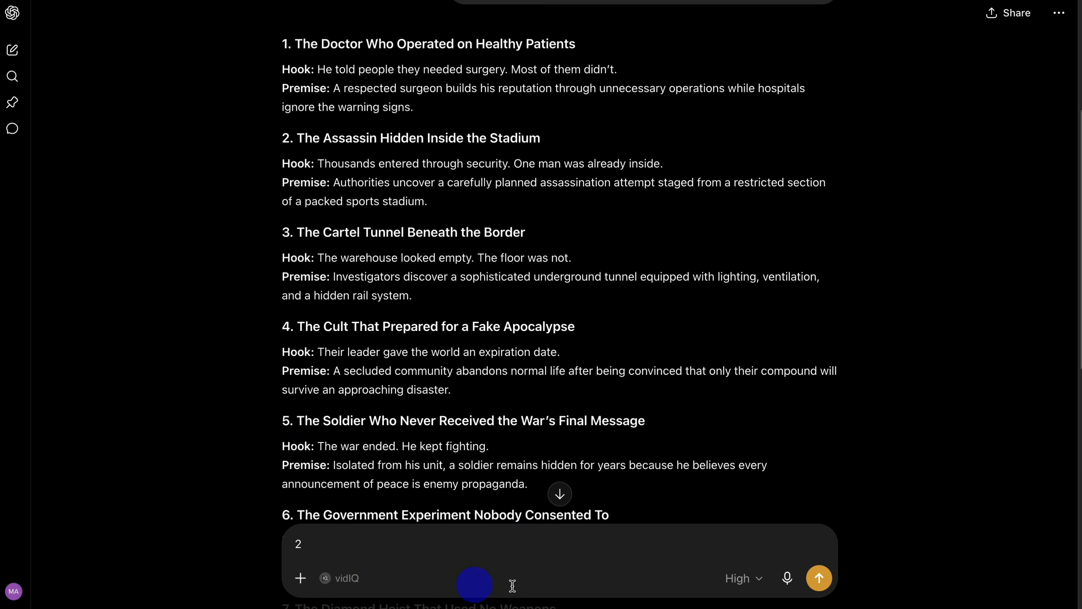
click(817, 588)
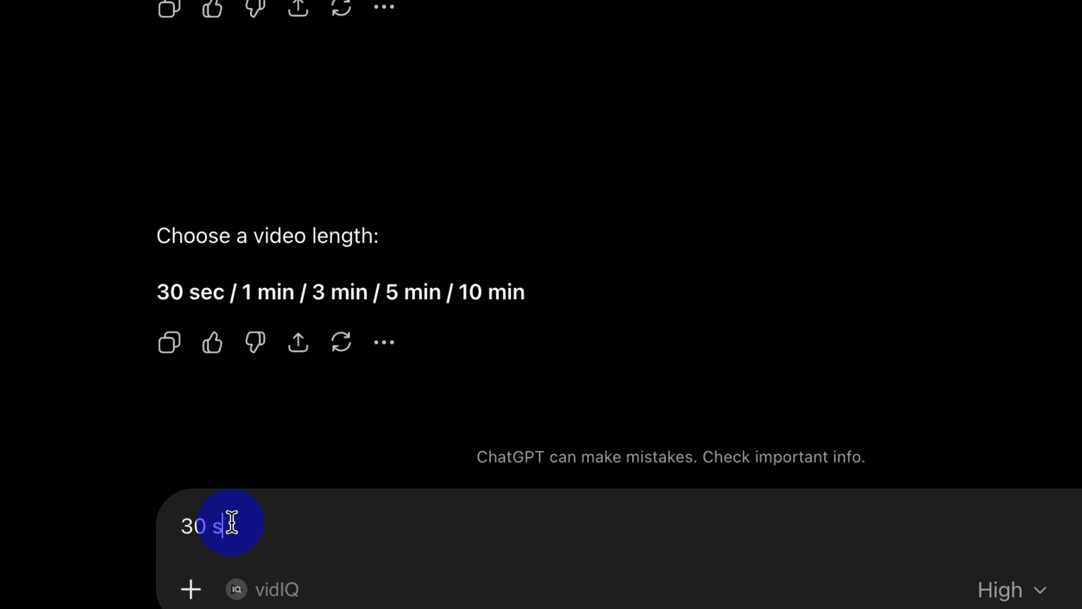
click(819, 579)
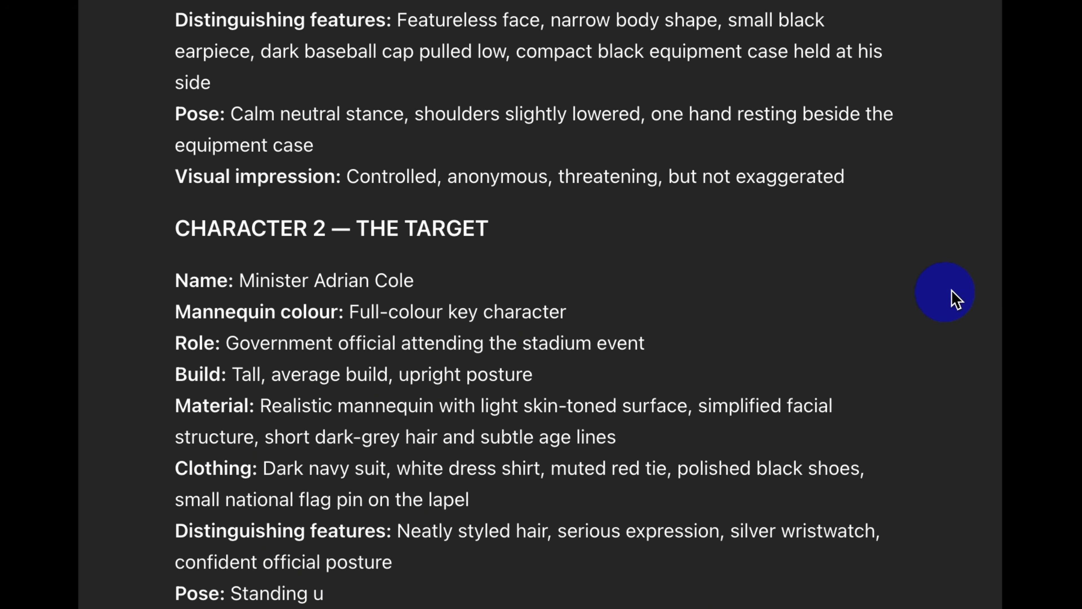
Review the generated character reference sheet prompt, from its opening description through the global character-sheet style section.
scroll(954, 298, up, 15)
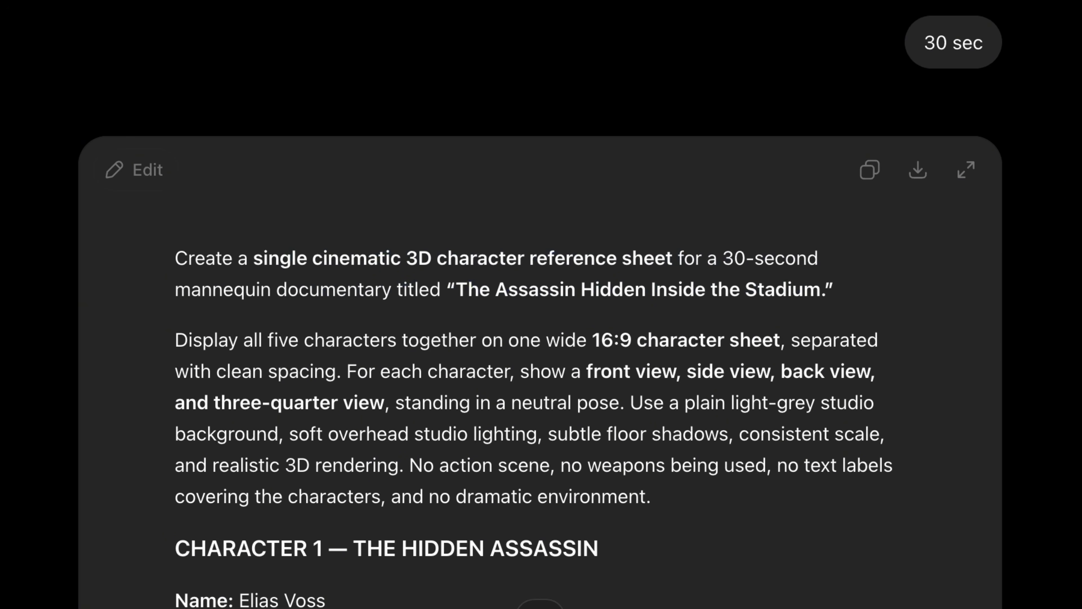
scroll(540, 304, down, 15)
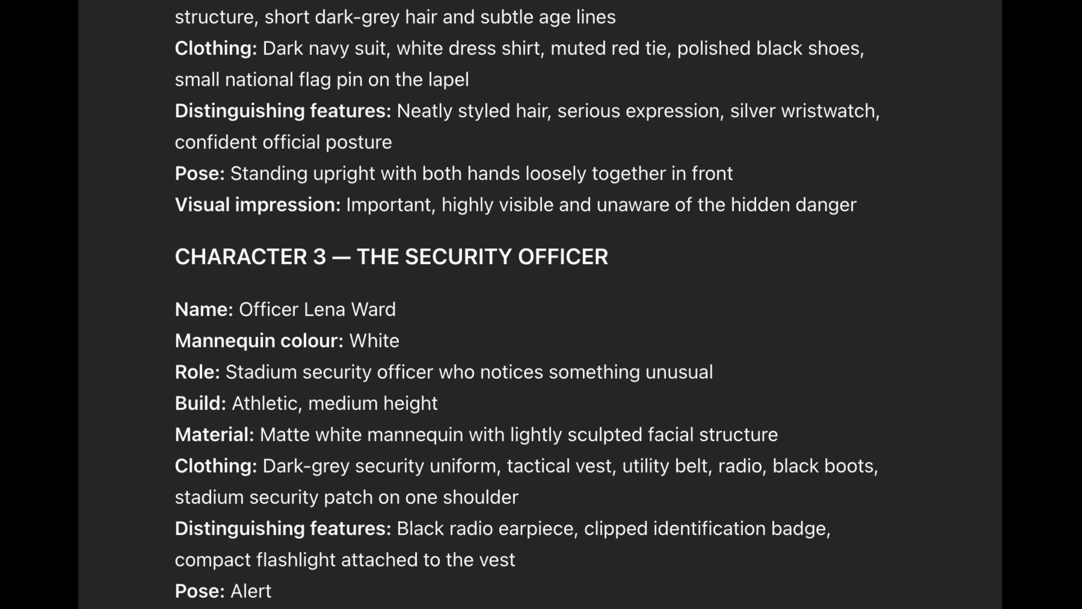
scroll(1055, 259, down, 15)
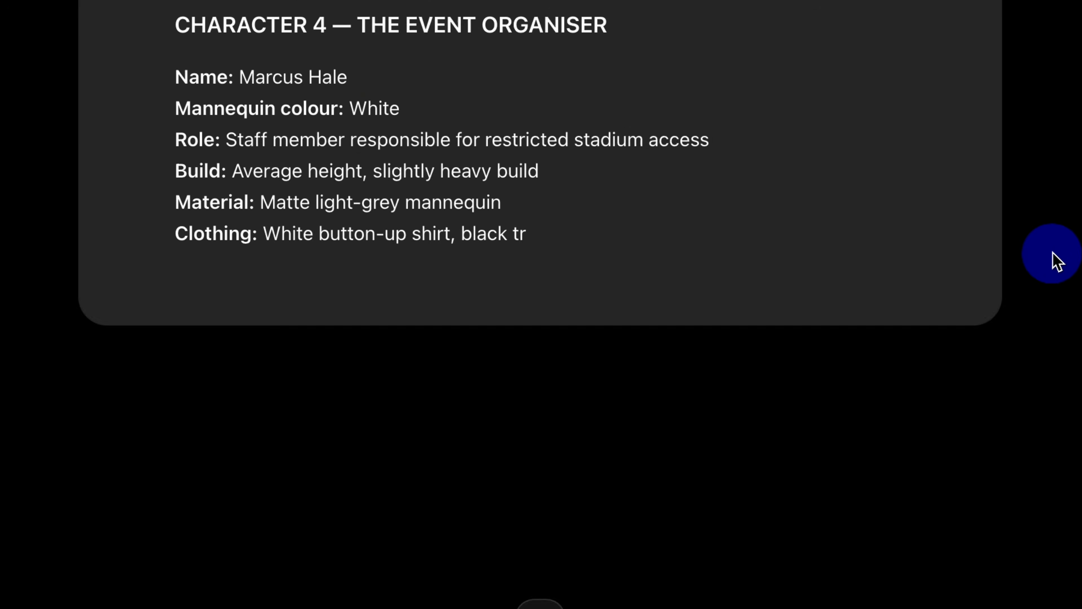
scroll(1055, 258, down, 5)
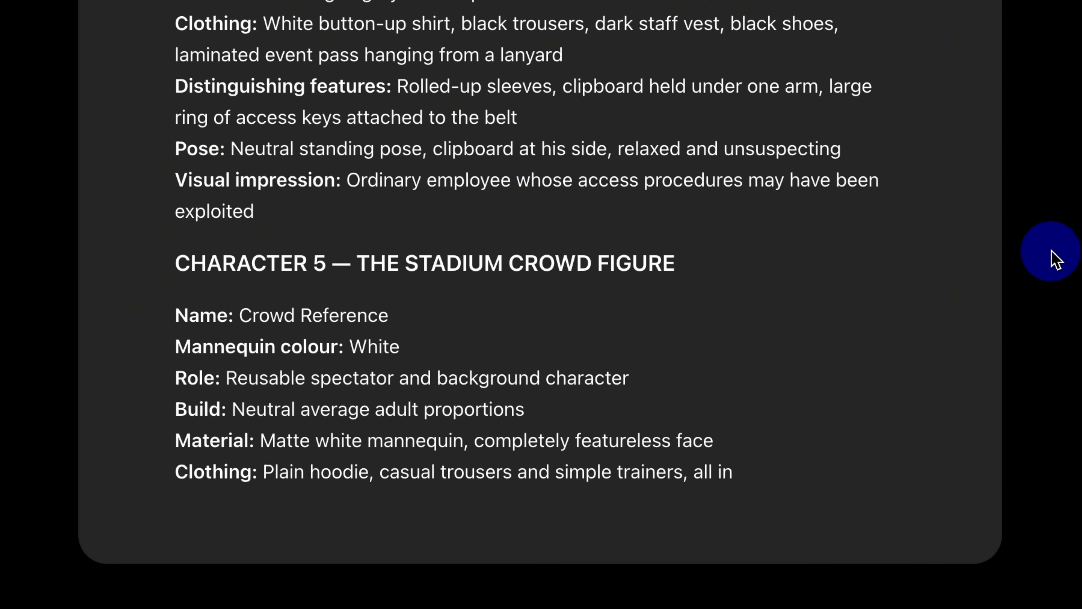
scroll(1055, 259, down, 8)
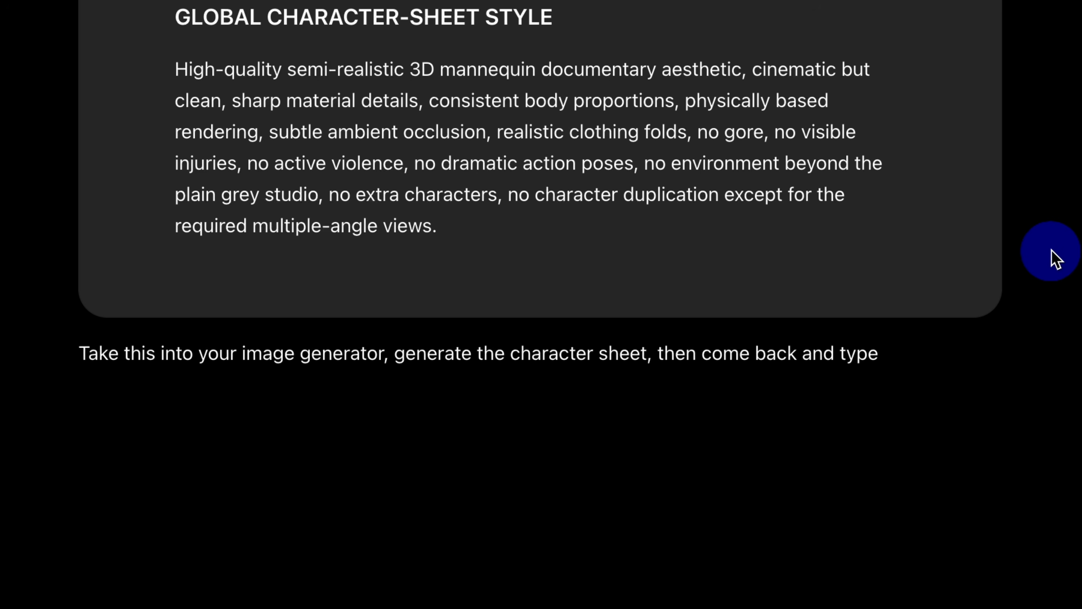
scroll(980, 259, up, 15)
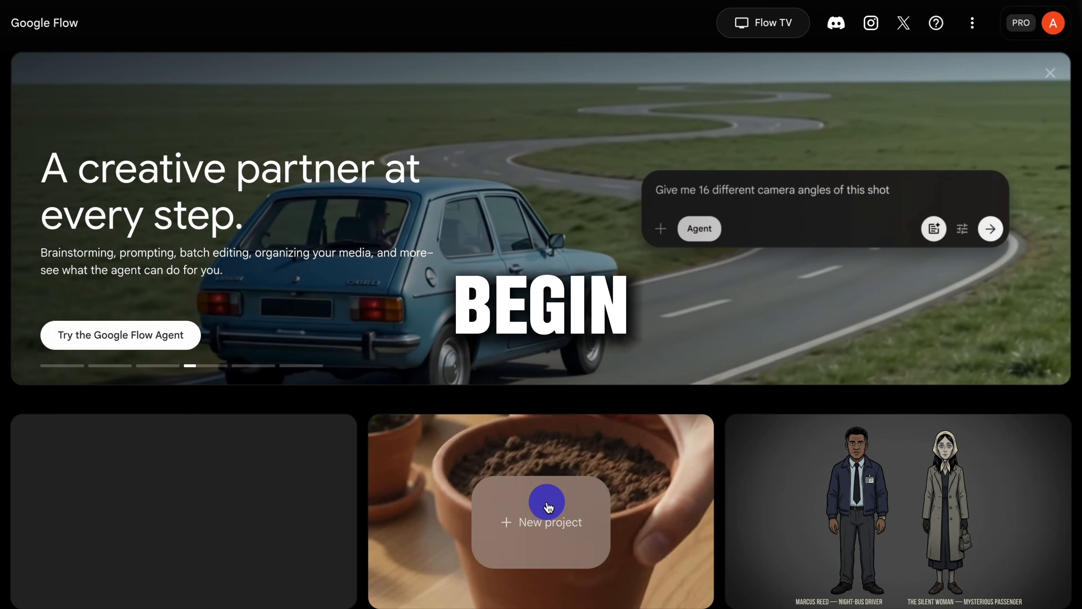
Create a new project in Google Flow and set image generation to 16:9 with the Nano Banana 2 model.
click(548, 506)
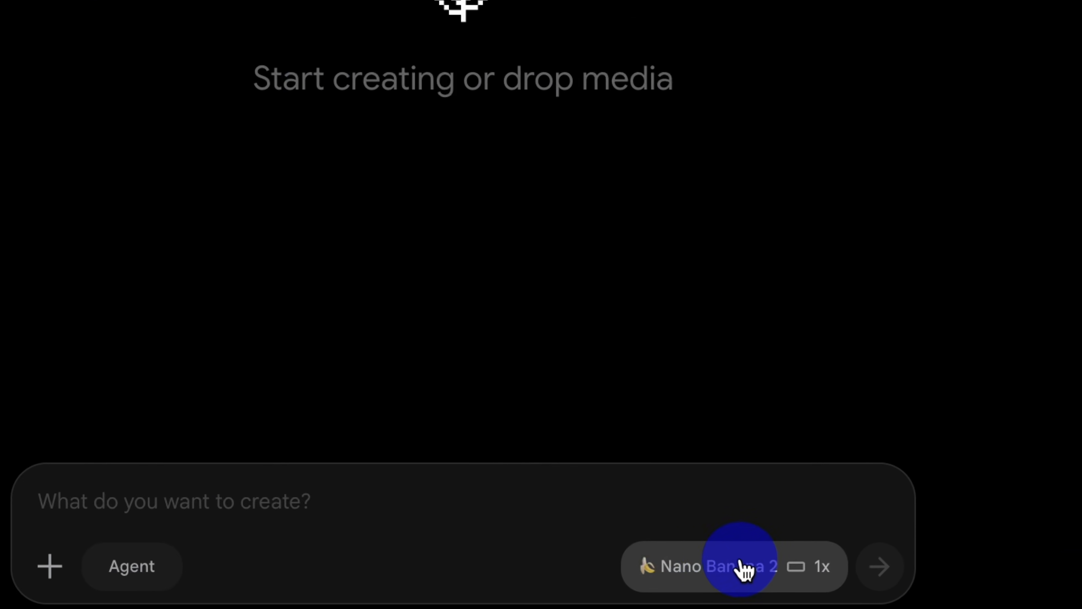
click(730, 567)
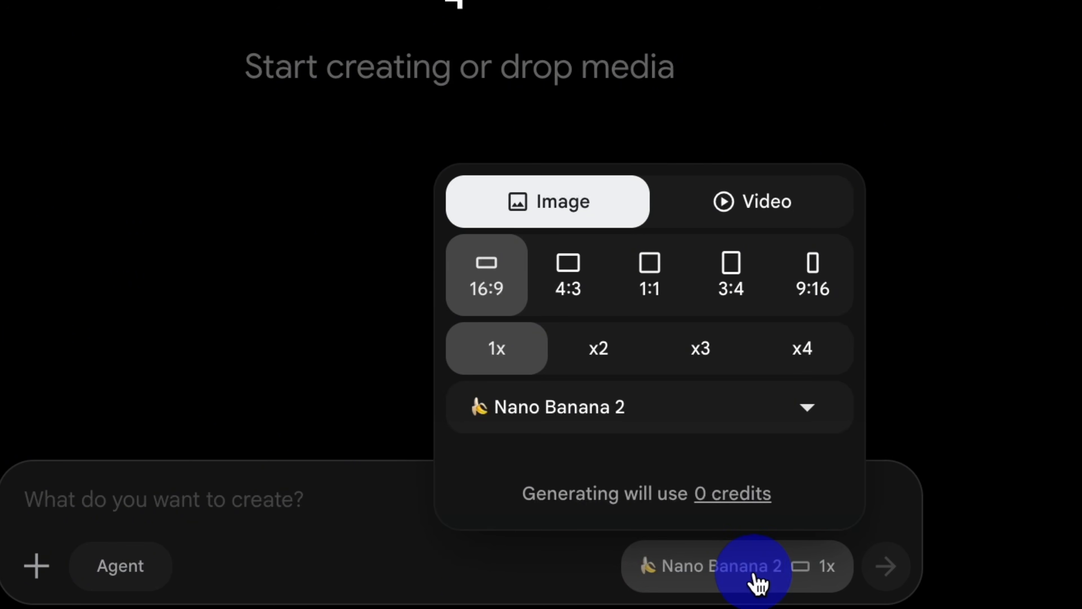
click(508, 295)
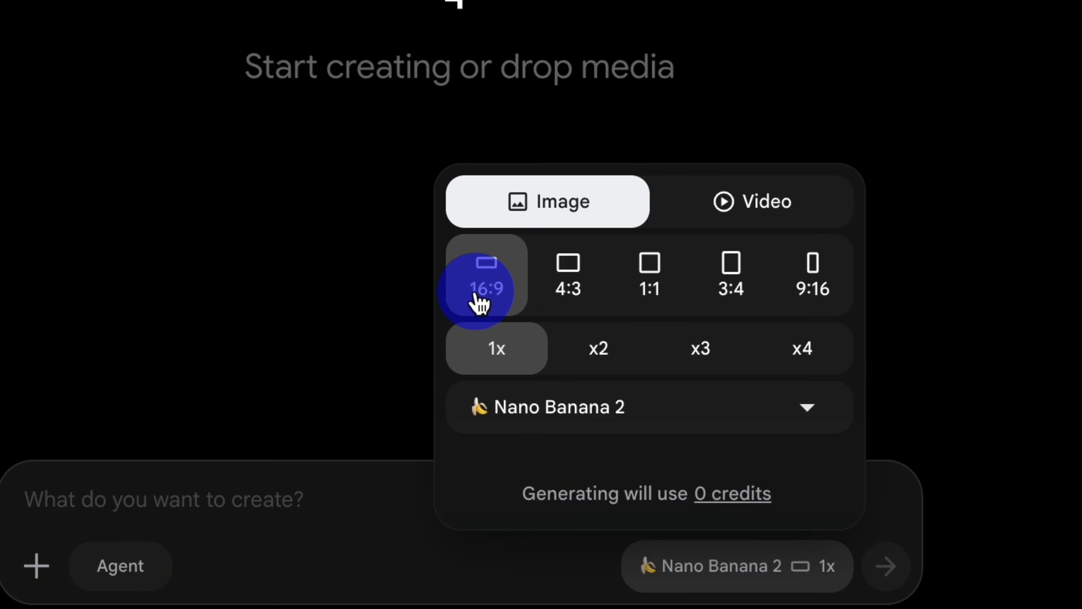
click(814, 415)
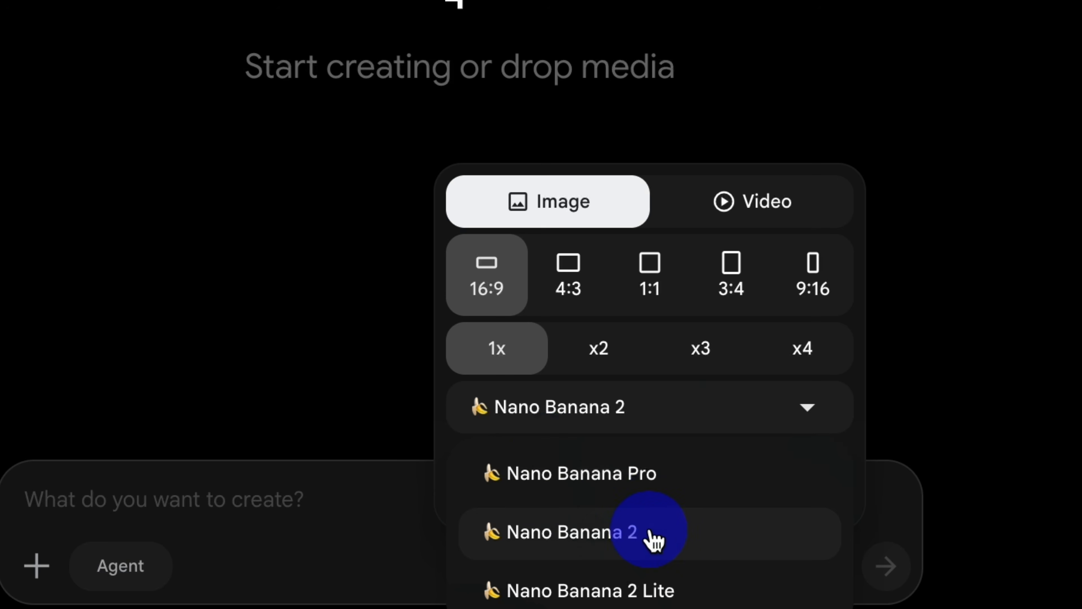
click(648, 530)
Generate the character reference sheet from the pasted character sheet prompt and open the resulting image.
click(141, 507)
right_click(140, 508)
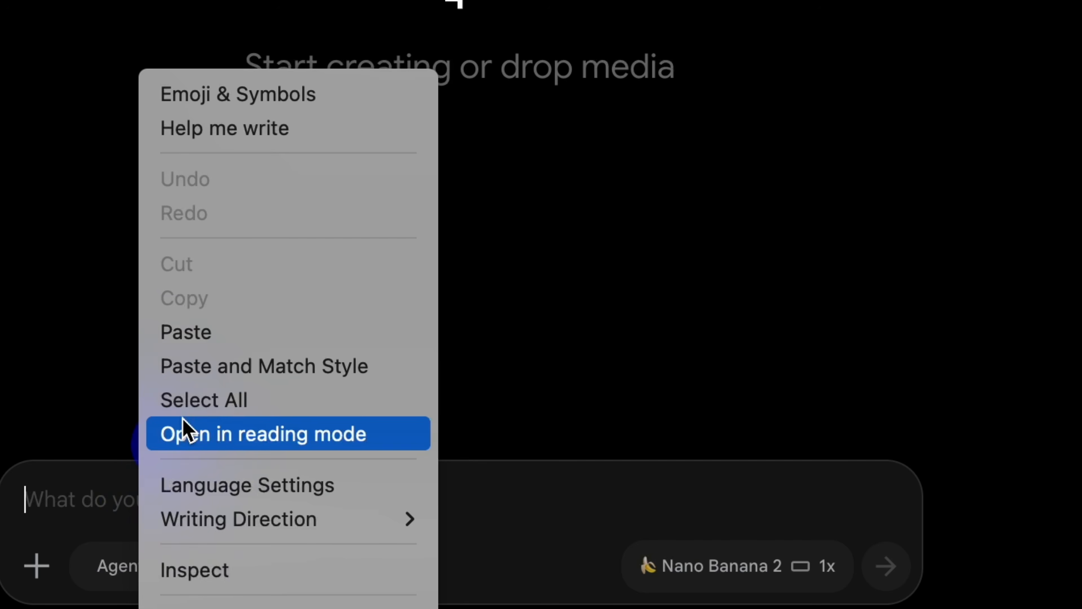
click(205, 345)
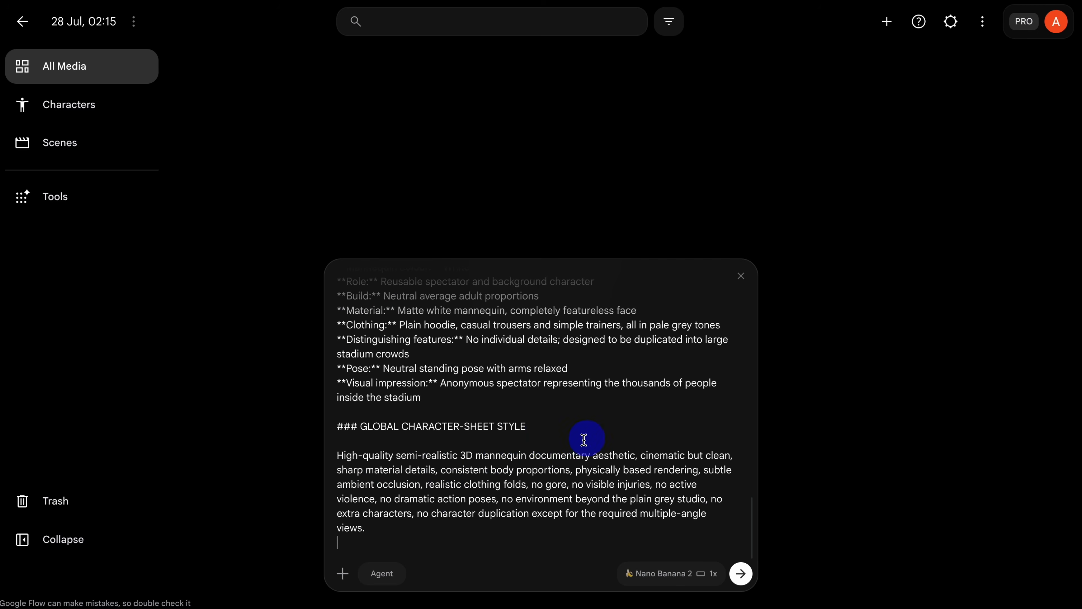
click(742, 572)
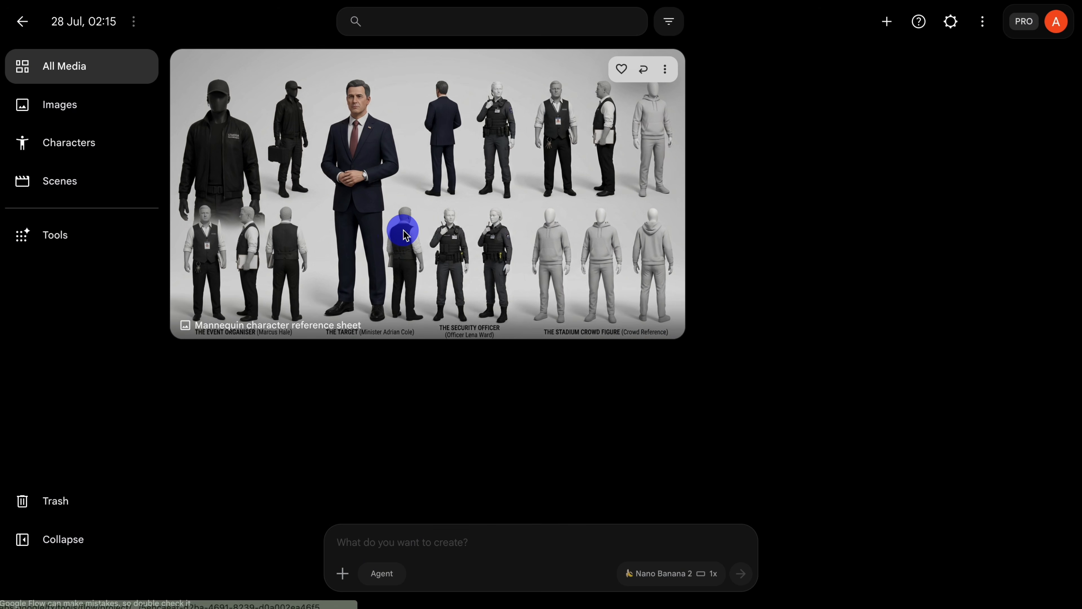
click(400, 232)
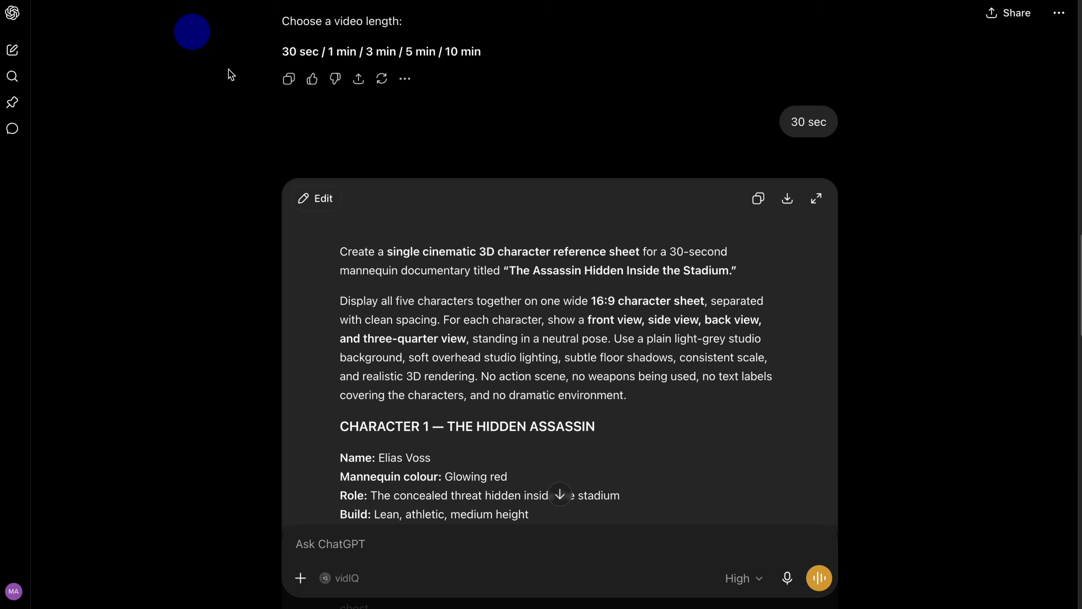
Switch back to ChatGPT, reply "done" below the character sheet prompt and look over the scene breakdown.
scroll(549, 385, down, 10)
scroll(548, 385, down, 10)
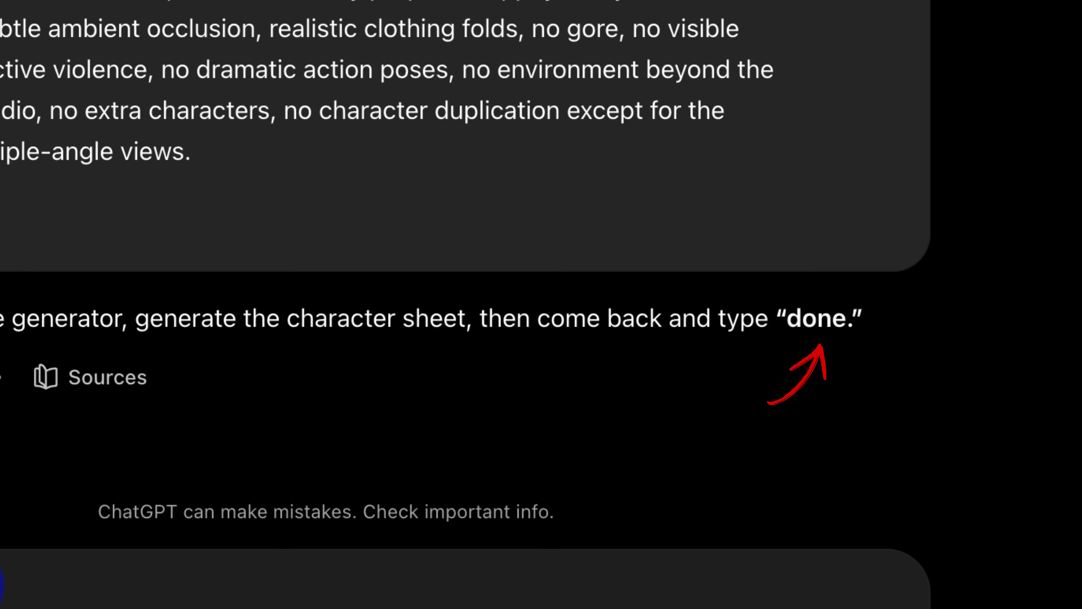
text(done)
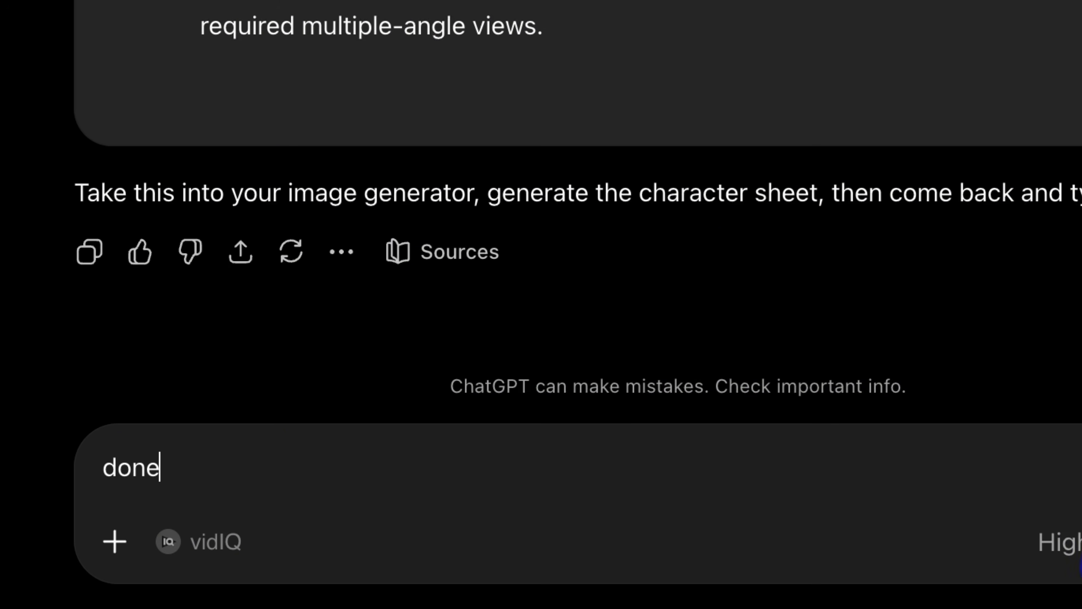
click(1081, 539)
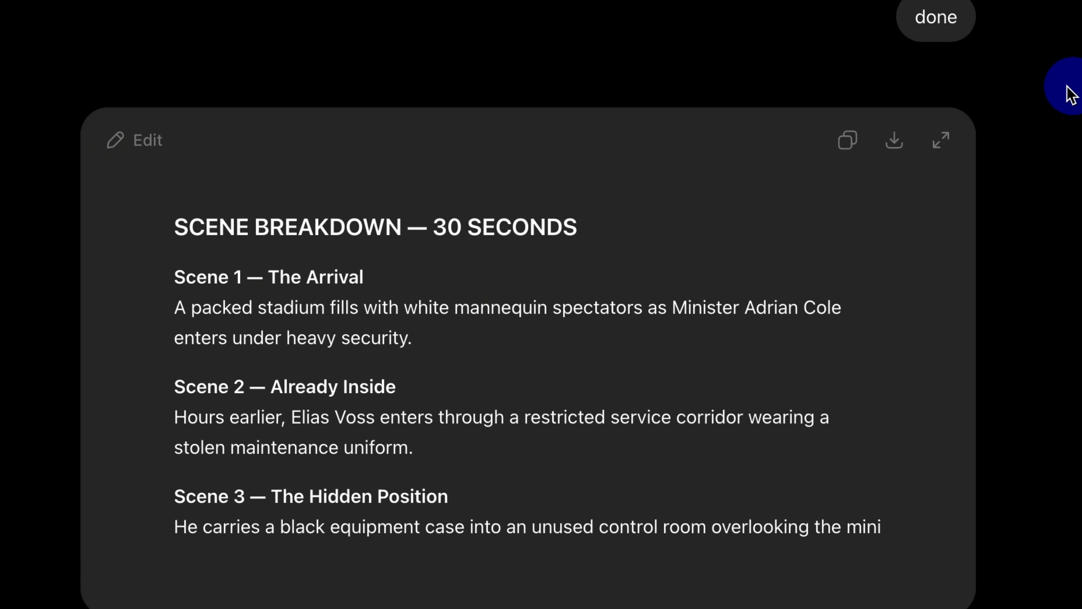
scroll(1070, 344, down, 10)
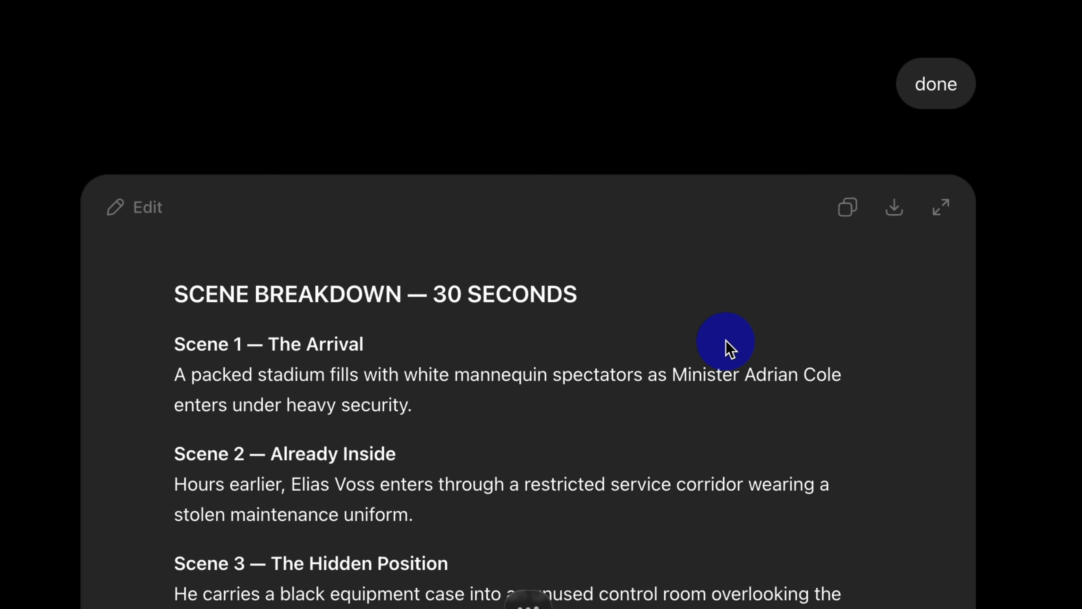
Read through the scene breakdown and full voiceover script, and reply "start" to request the image and animation prompts.
scroll(727, 346, down, 14)
scroll(545, 386, down, 7)
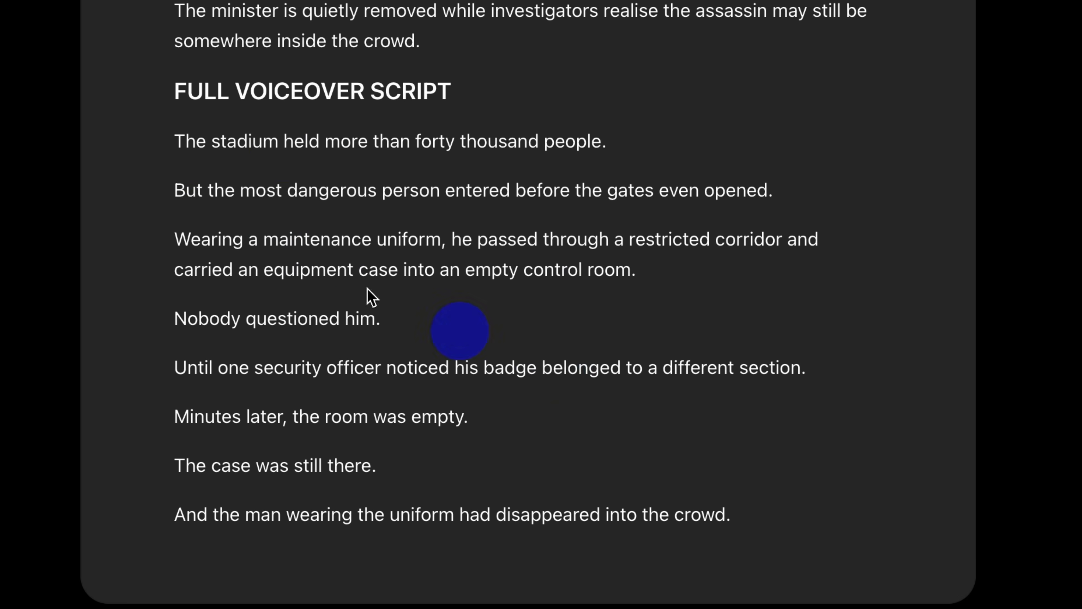
scroll(791, 417, down, 4)
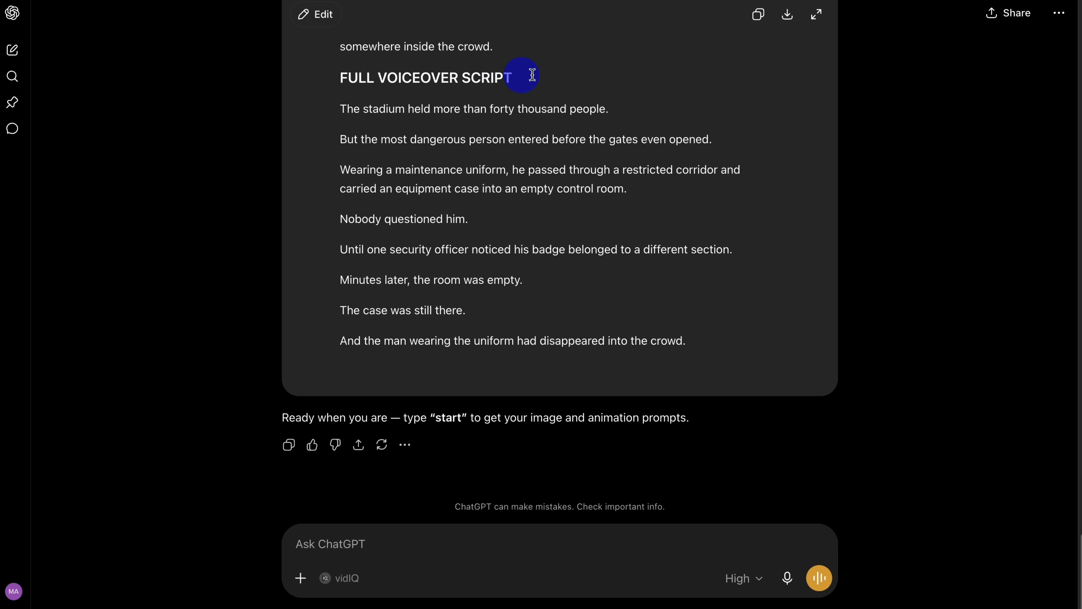
scroll(524, 17, up, 9)
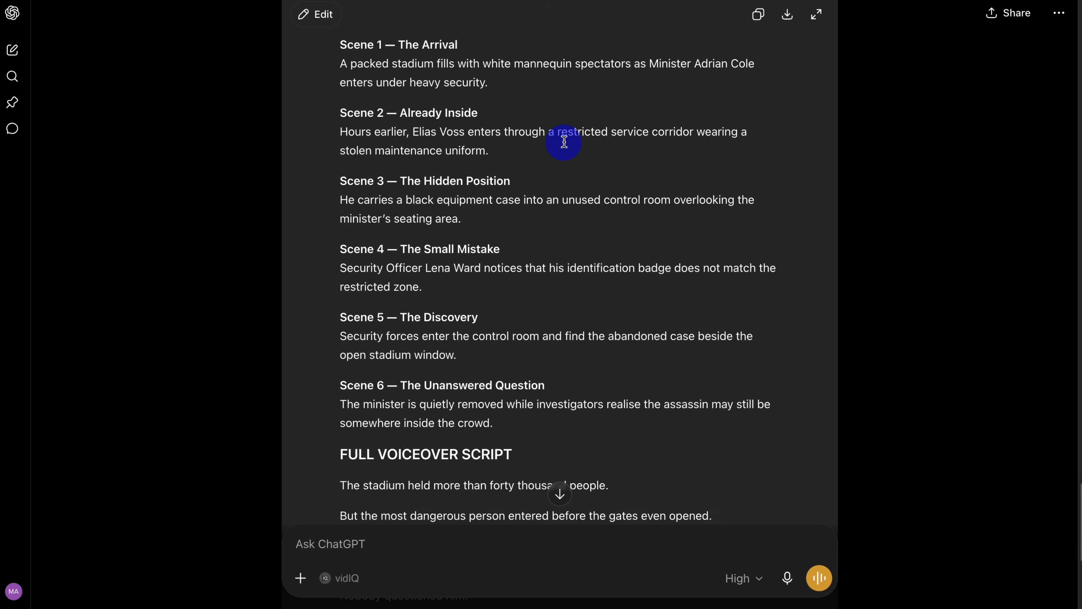
scroll(554, 362, down, 8)
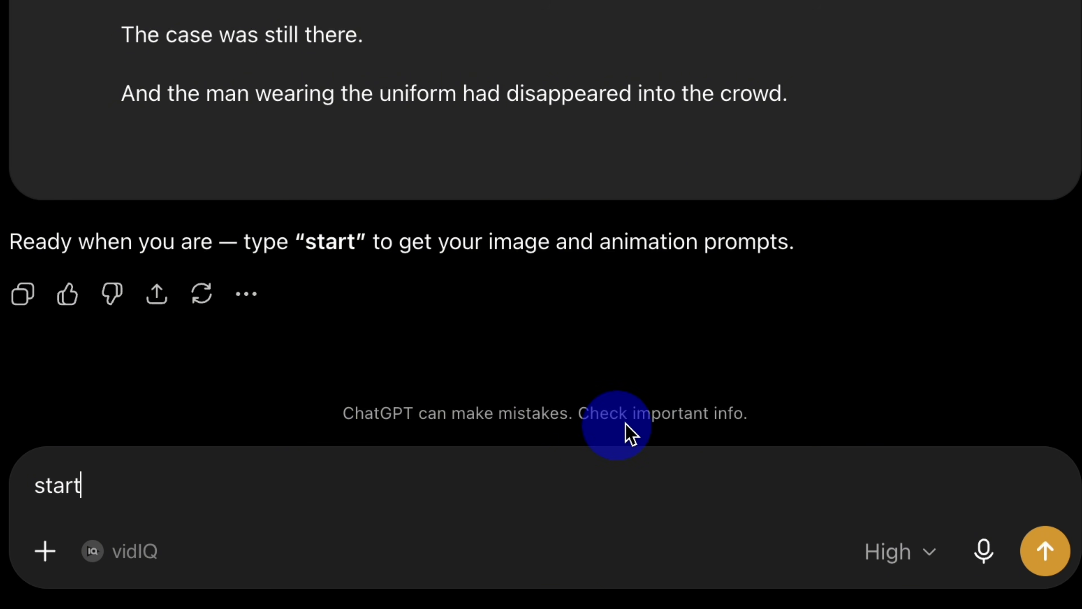
click(1049, 542)
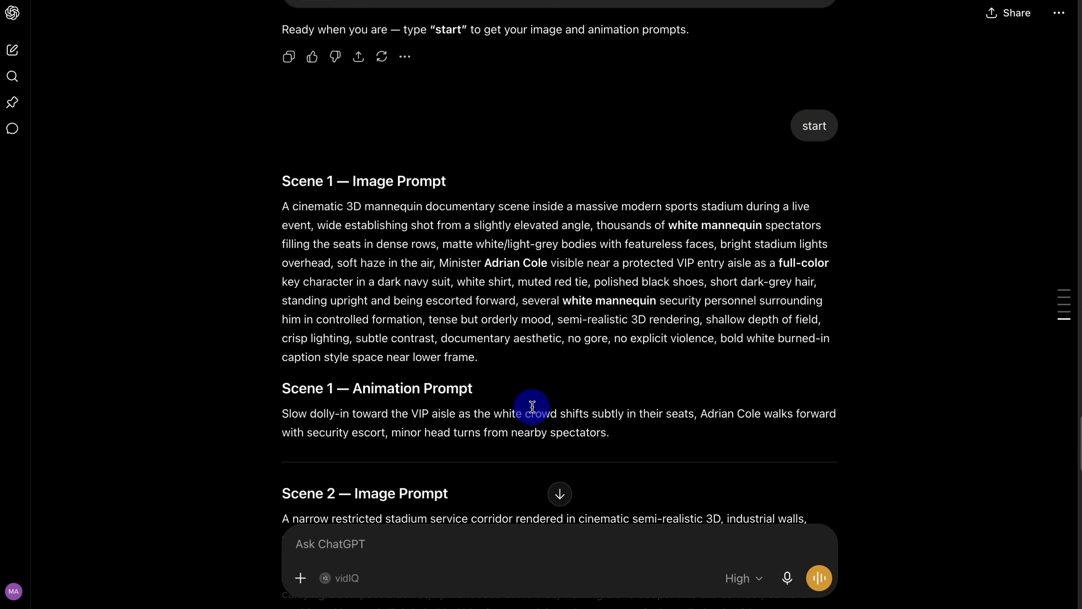
Look through the generated scene prompts and copy the full Scene 1 image prompt.
scroll(532, 408, down, 20)
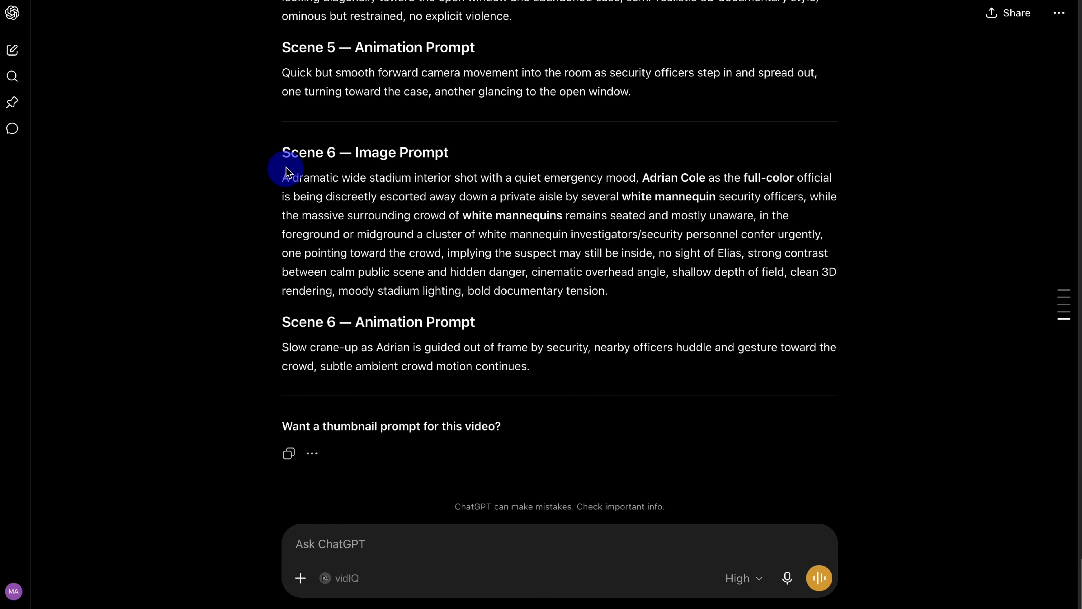
scroll(385, 332, up, 20)
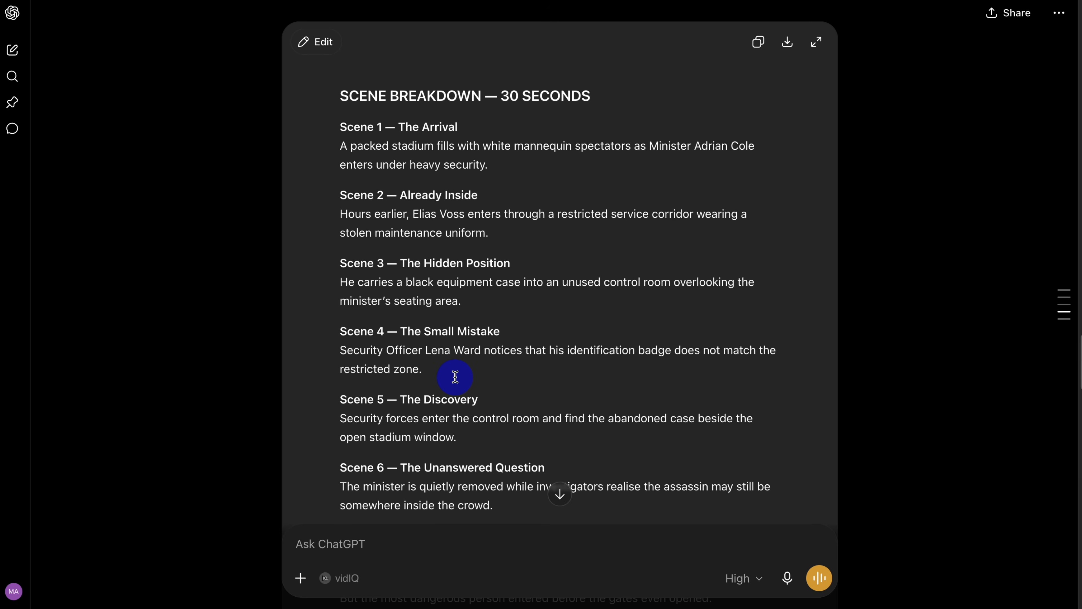
scroll(387, 332, down, 3)
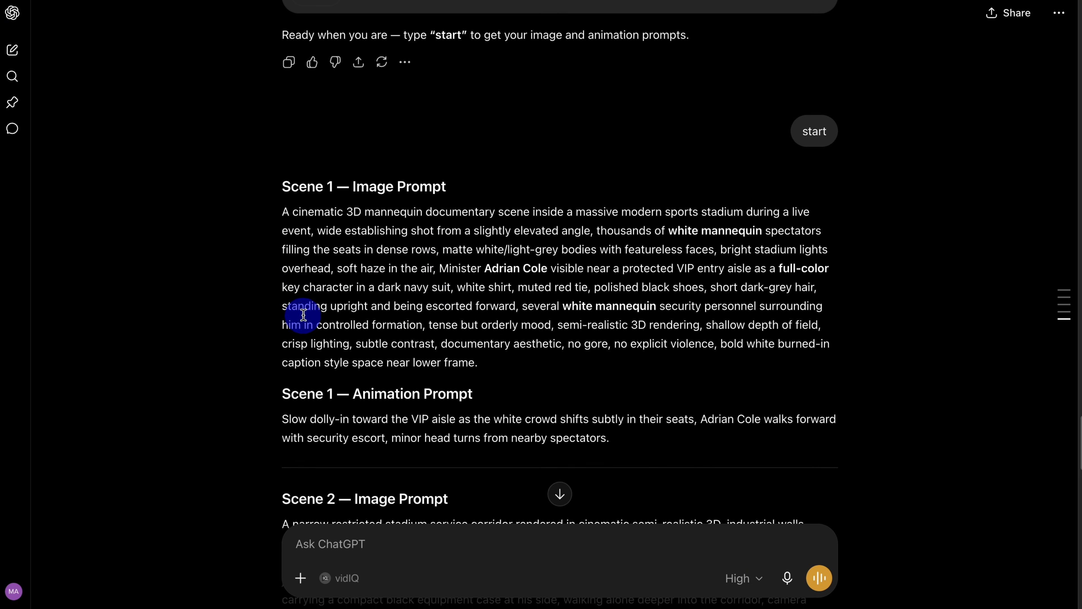
drag(282, 190, 502, 347)
key(super+c)
right_click(490, 320)
click(515, 355)
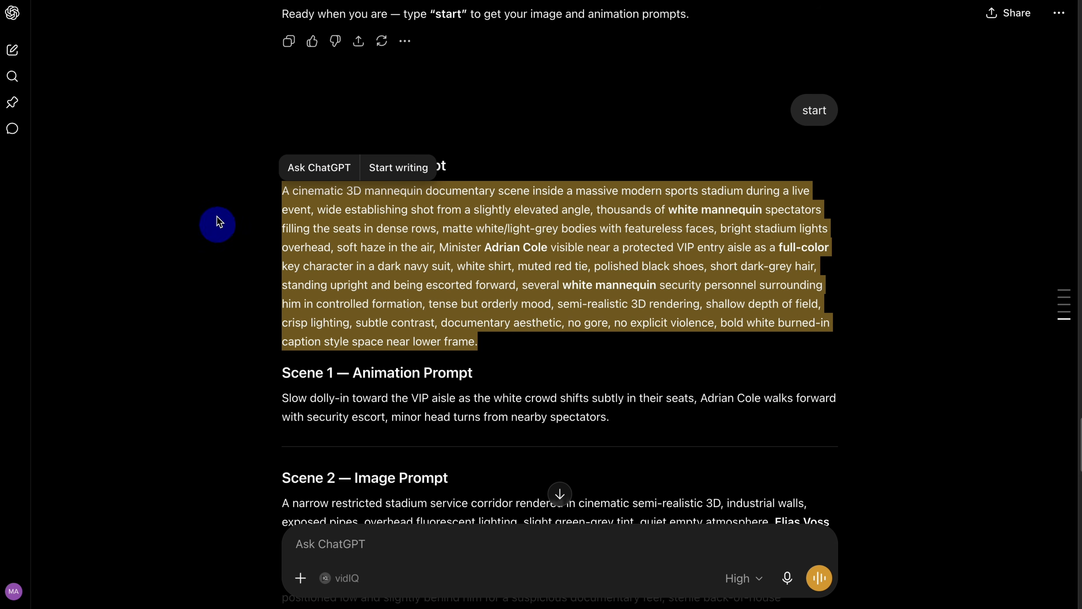
Switch to Google Flow and generate the Scene 1 stadium image from the copied prompt with the character reference sheet attached.
click(216, 88)
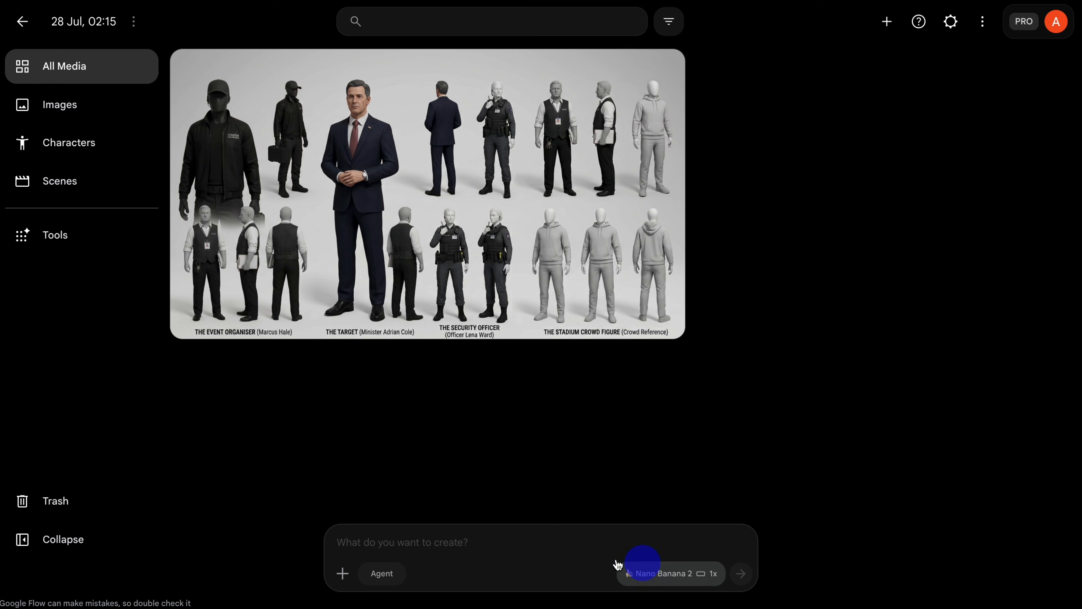
right_click(395, 539)
click(399, 464)
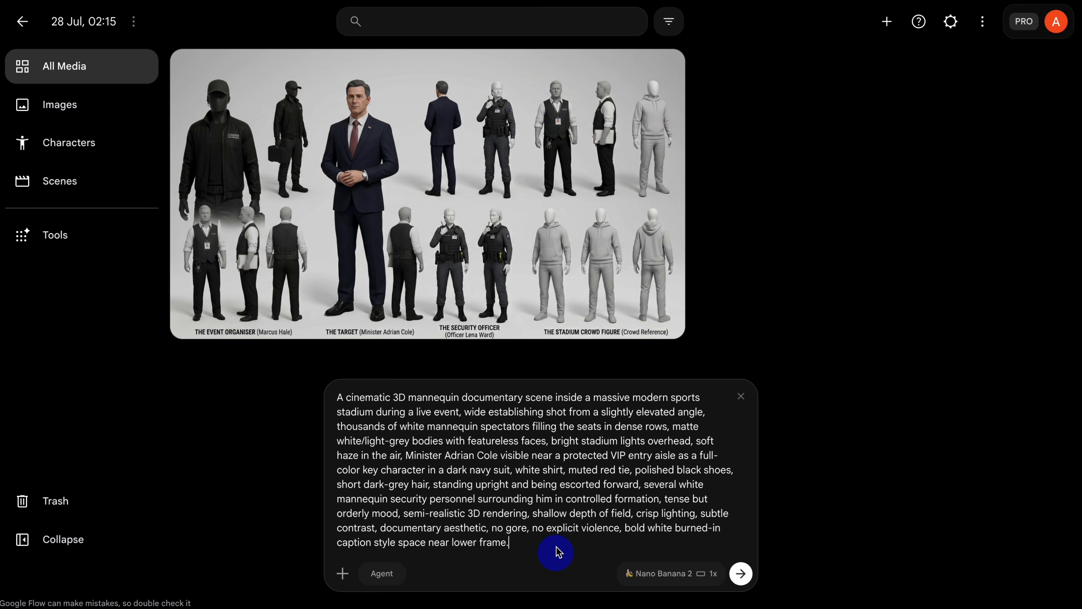
drag(357, 230, 450, 573)
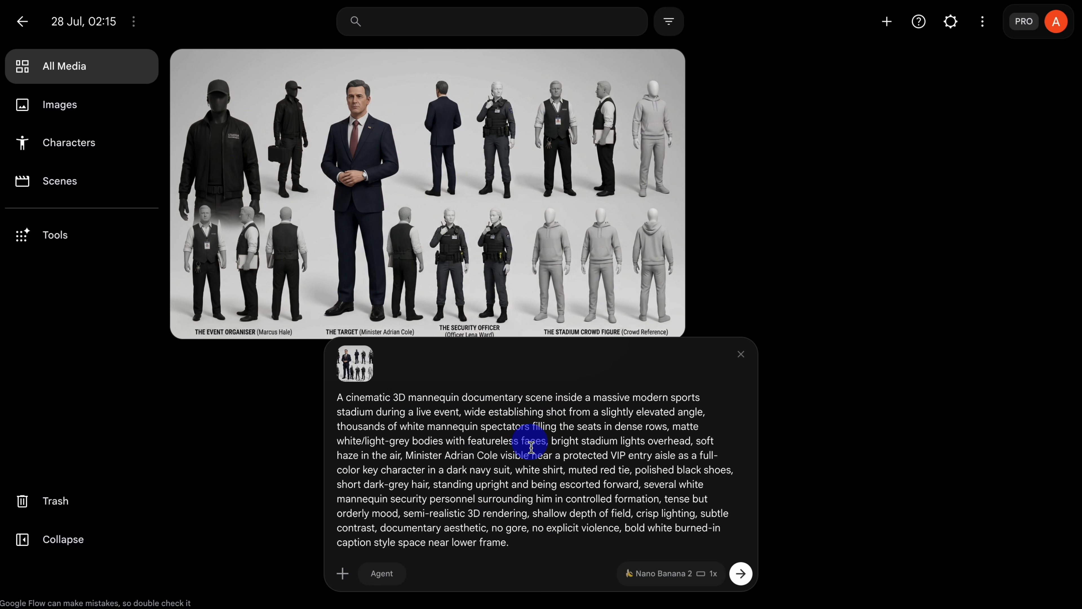
click(741, 574)
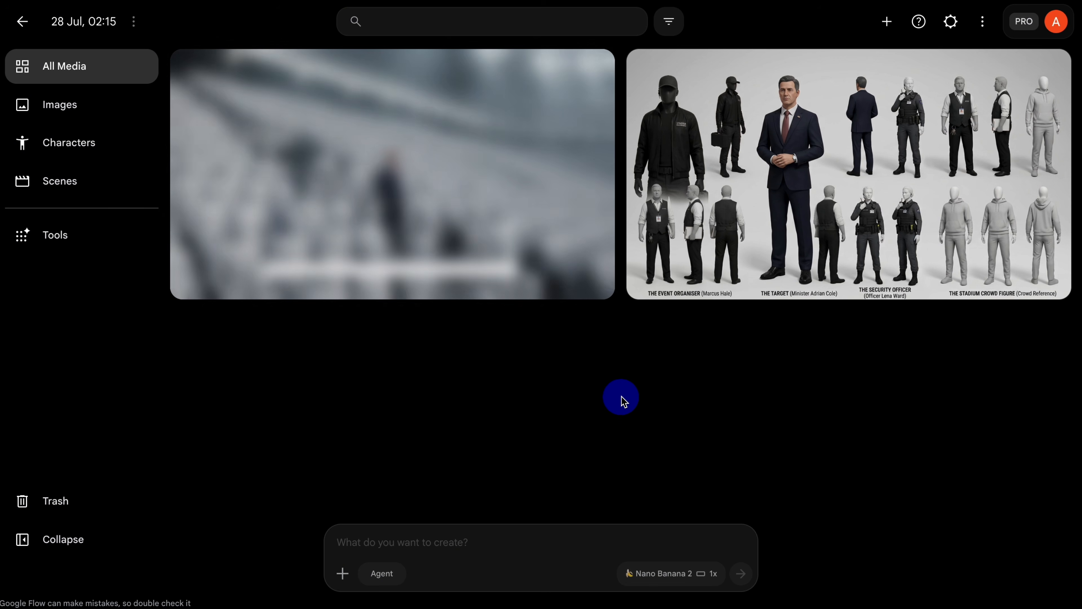
mouse_move(398, 223)
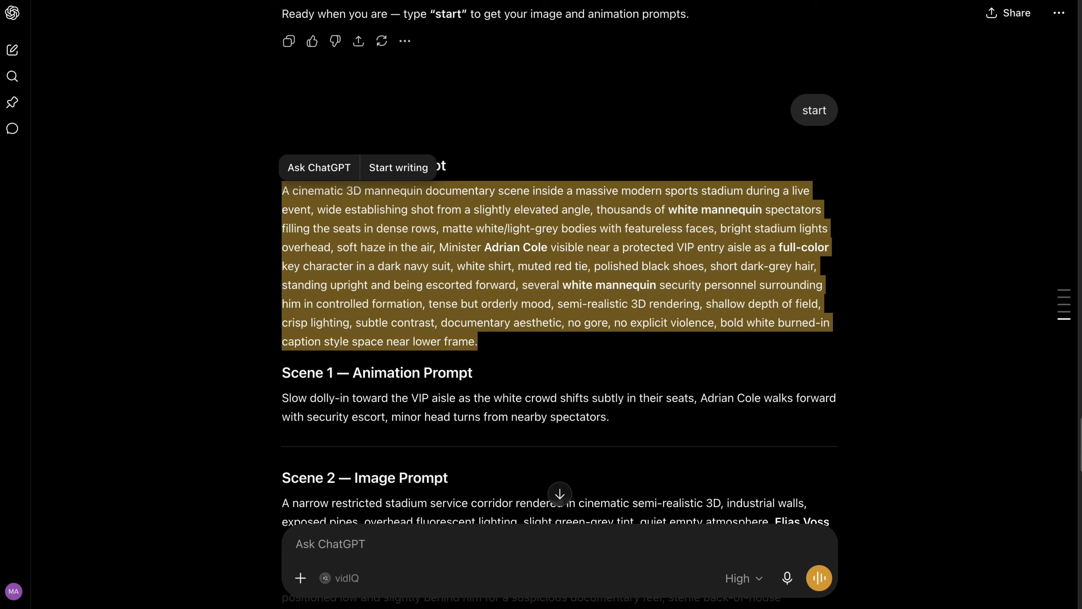
Switch back to ChatGPT and copy the Scene 2 image prompt describing the restricted service corridor.
scroll(449, 411, down, 6)
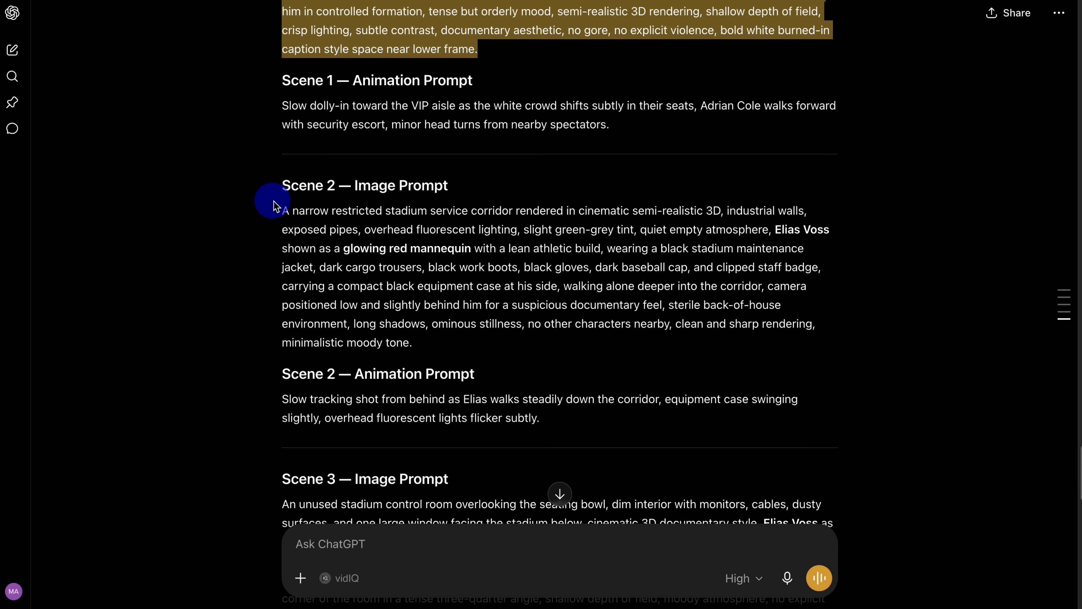
drag(281, 209, 412, 343)
right_click(426, 285)
click(466, 329)
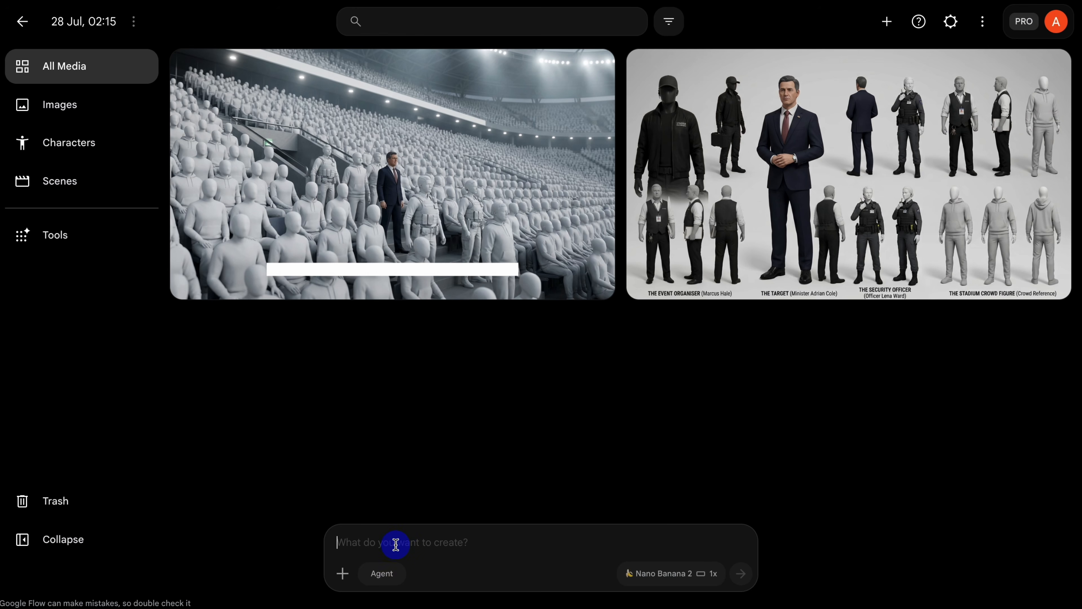
In Google Flow, generate the Scene 2 corridor image from the copied prompt, attaching the character reference sheet.
right_click(395, 545)
click(429, 464)
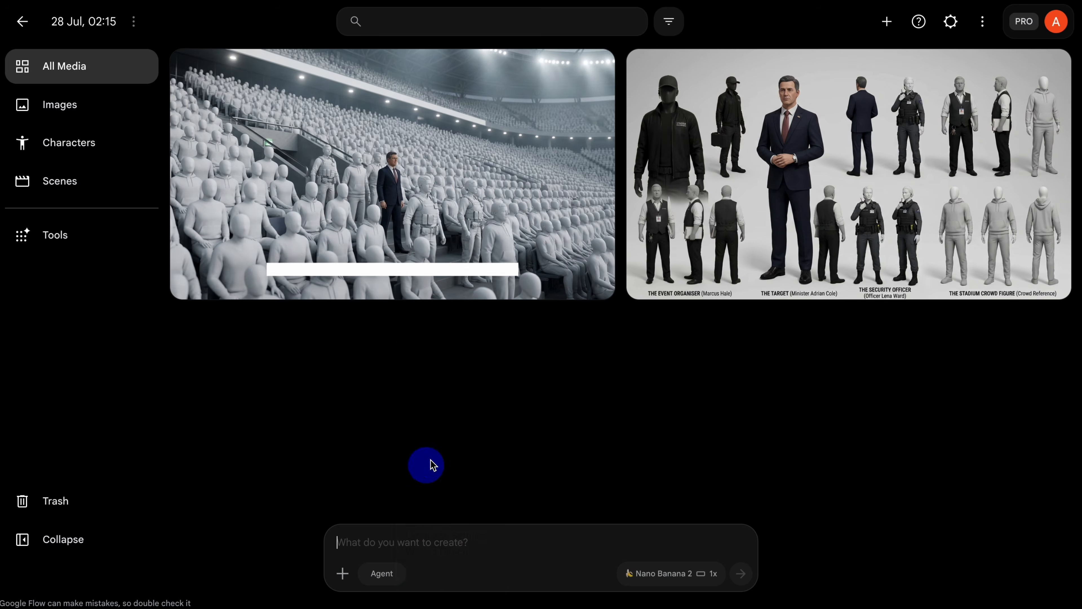
drag(850, 179, 662, 538)
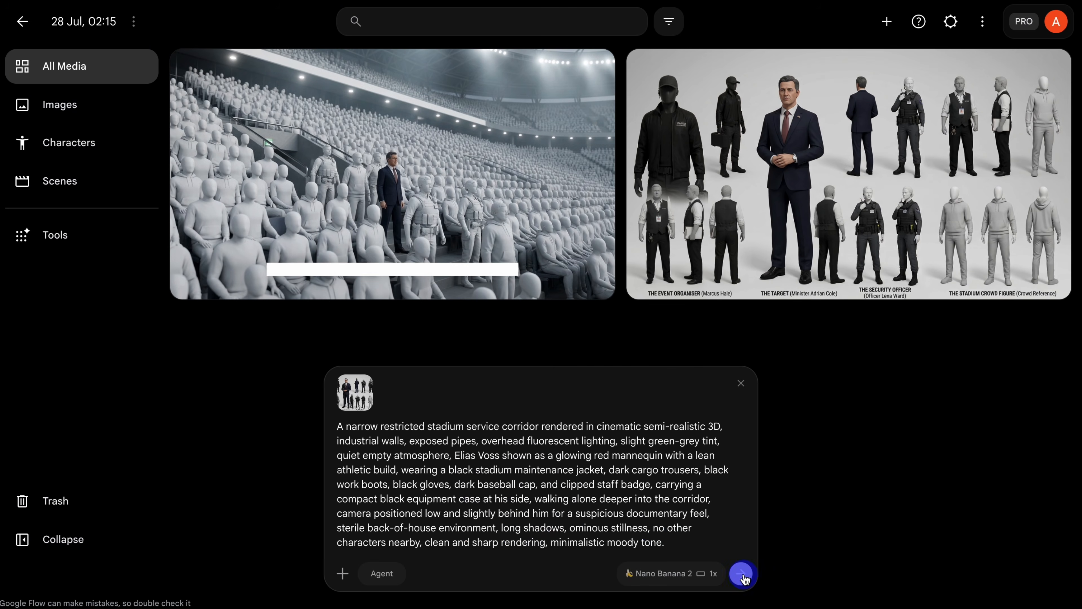
click(741, 574)
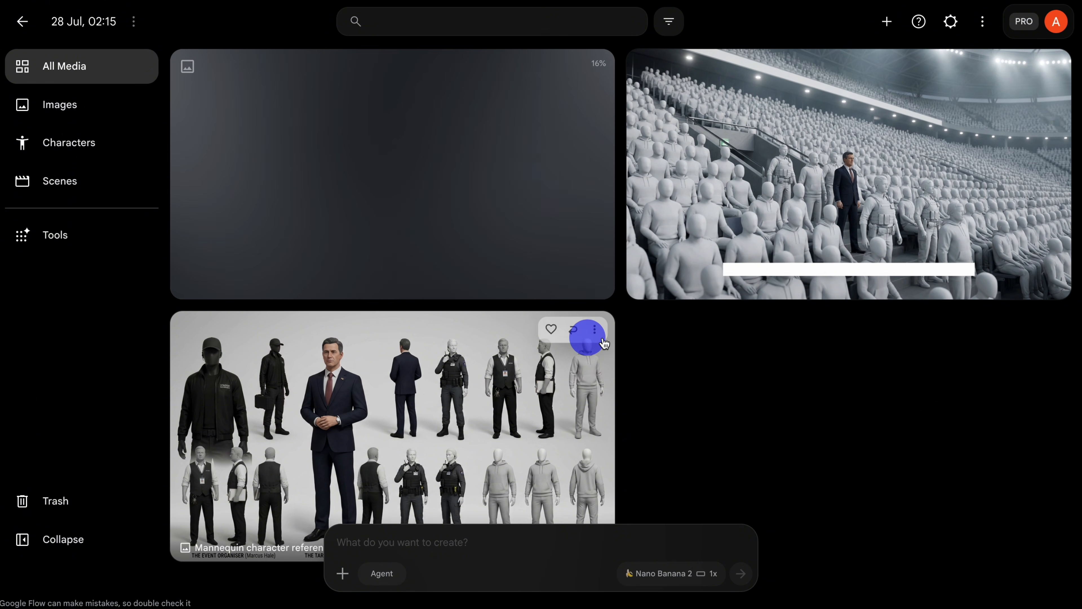
Switch back to ChatGPT and copy the Scene 3 image prompt describing the unused stadium control room.
key(super+Tab)
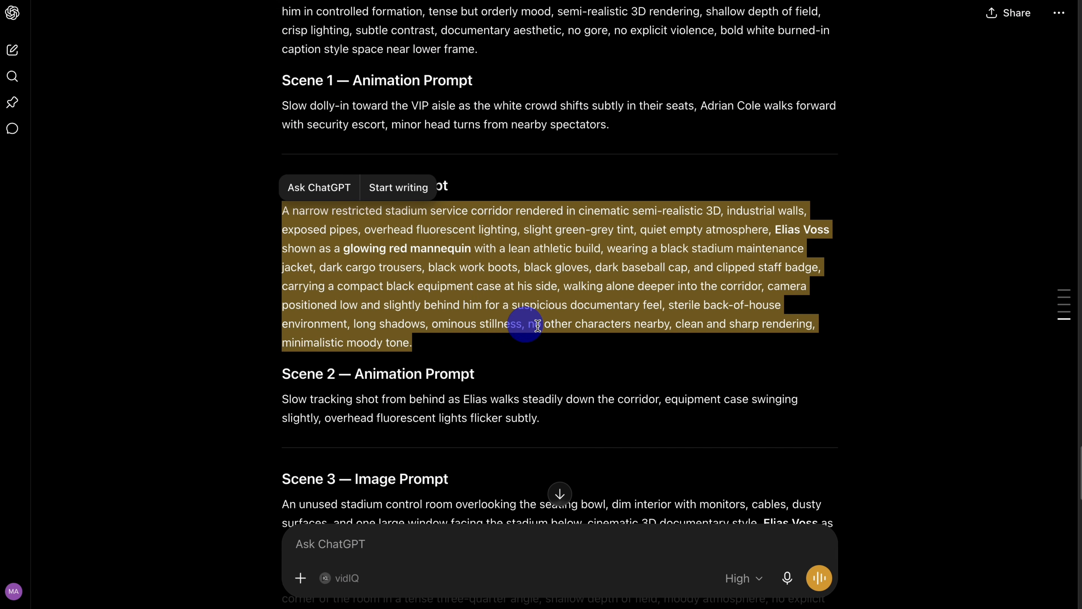
scroll(538, 325, down, 4)
drag(277, 338, 542, 453)
right_click(494, 403)
click(549, 424)
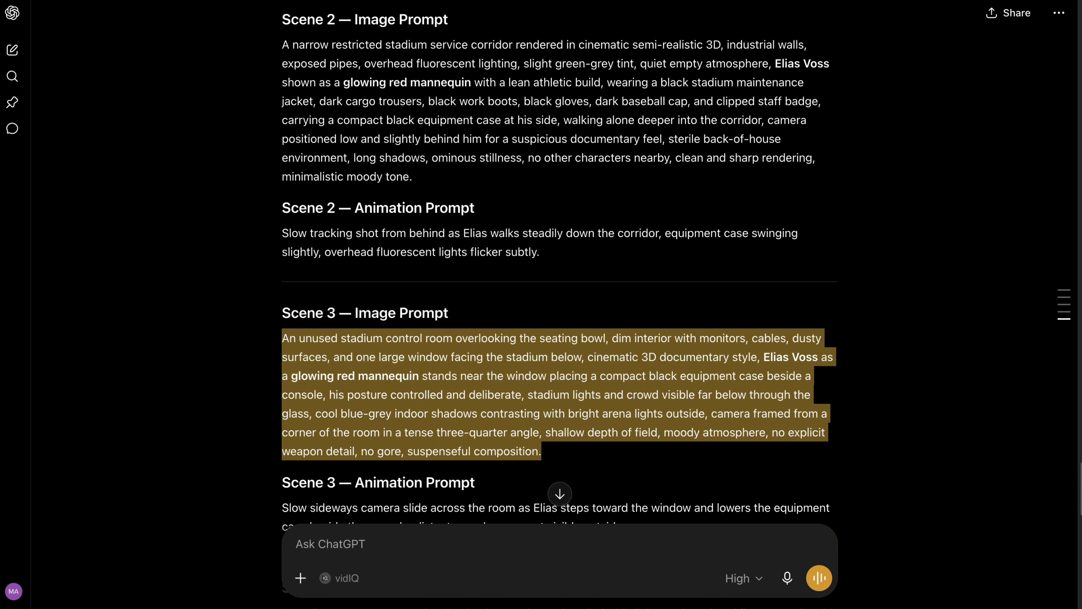
Switch to Google Flow and generate the Scene 3 control room image from the copied prompt plus the character reference sheet.
key(ctrl+Tab)
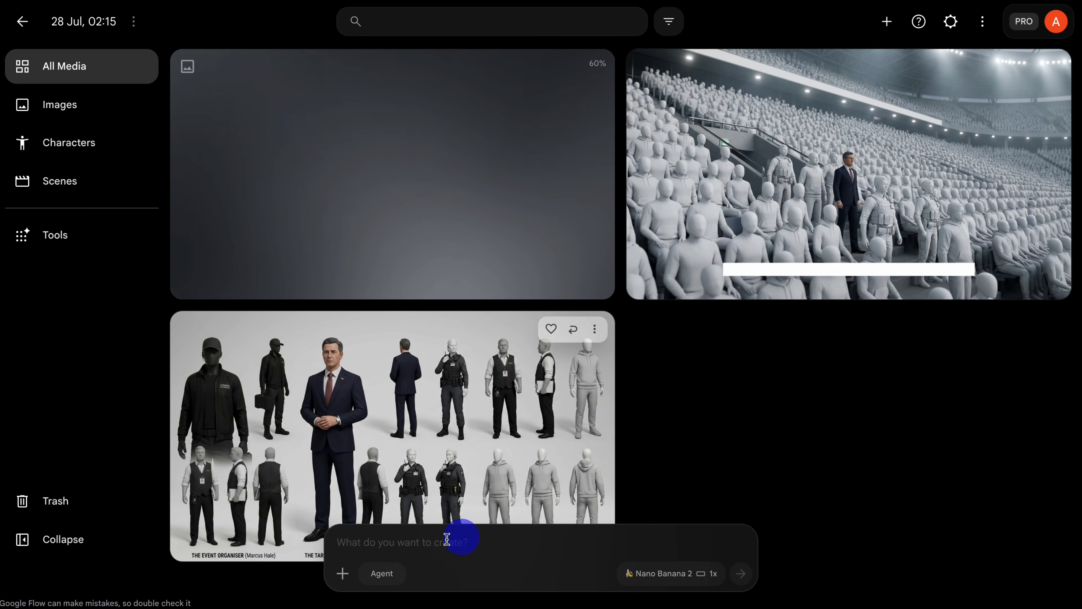
right_click(428, 545)
click(454, 479)
drag(785, 206, 528, 563)
click(741, 573)
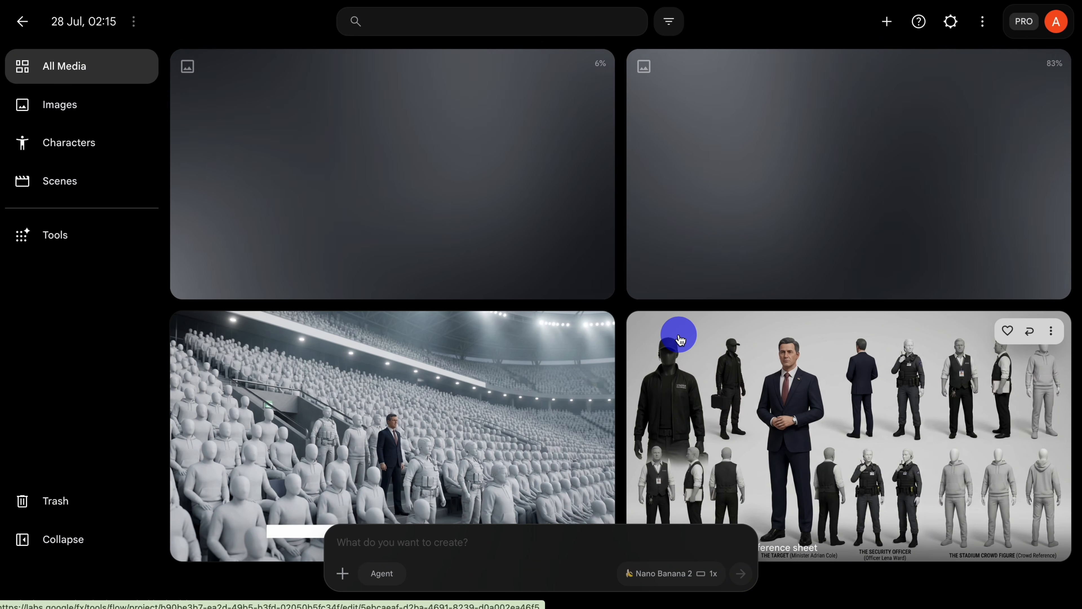
Switch back to ChatGPT and copy the Scene 4 image prompt describing the concourse security checkpoint.
key(super+Tab)
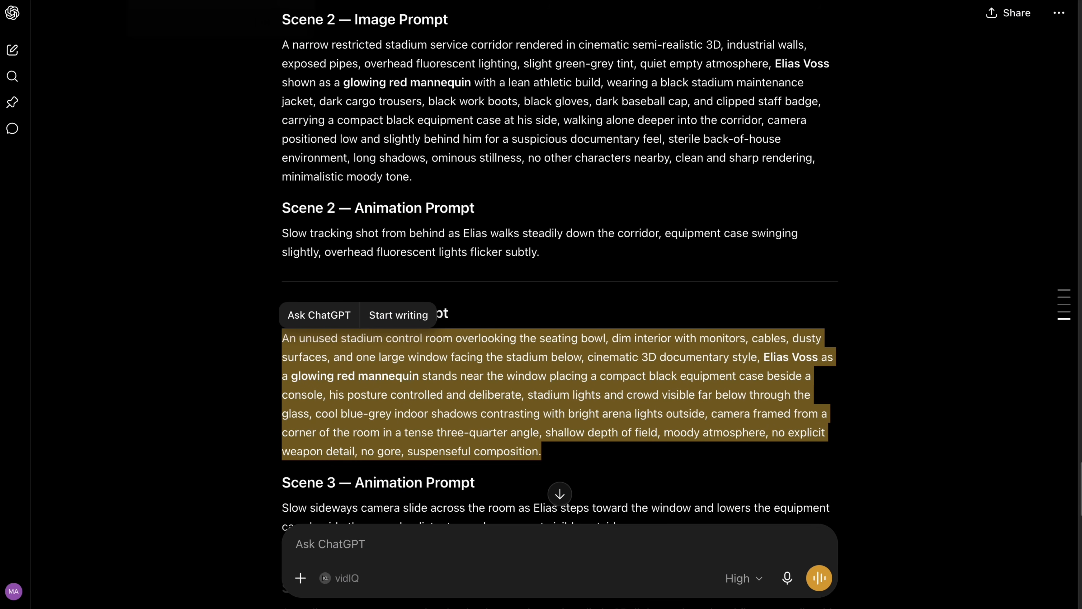
scroll(429, 251, down, 5)
drag(261, 284, 492, 412)
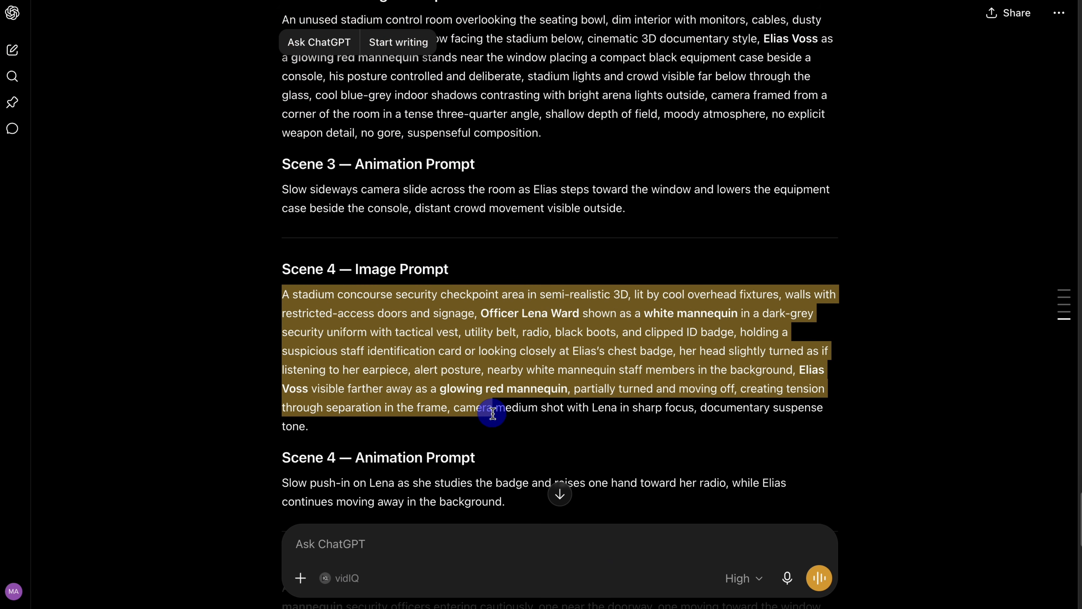
right_click(496, 422)
click(592, 493)
Switch to Google Flow and generate the Scene 4 checkpoint image from the copied prompt plus the character reference sheet.
key(super+Tab)
right_click(442, 536)
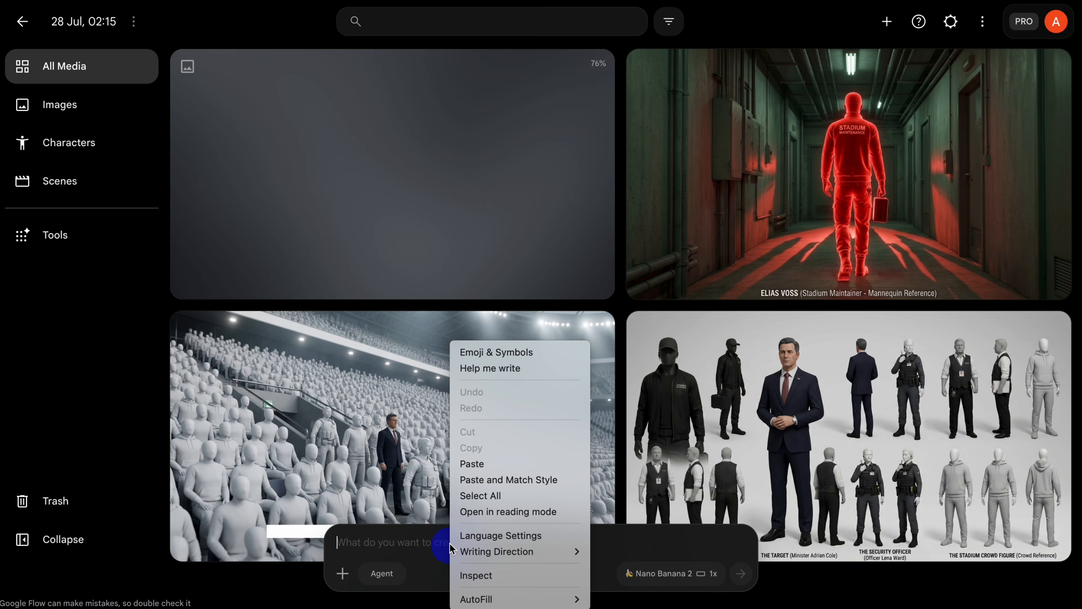
click(477, 459)
drag(828, 362, 515, 554)
click(745, 576)
Switch back to ChatGPT and copy the Scene 5 image prompt describing security officers entering the control room.
key(super+Tab)
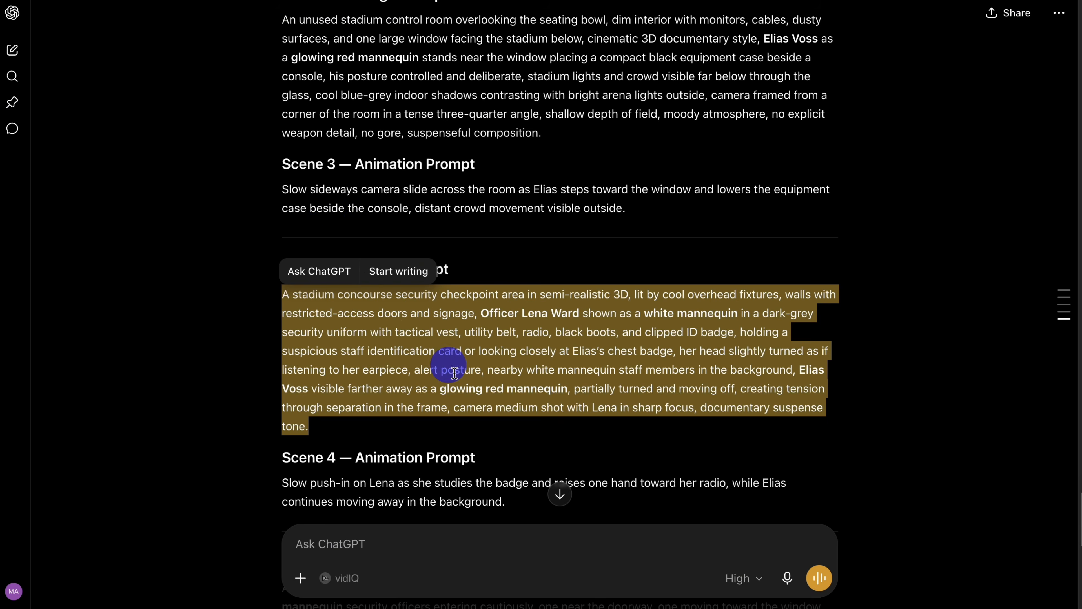
scroll(281, 317, down, 6)
drag(274, 305, 533, 437)
right_click(533, 436)
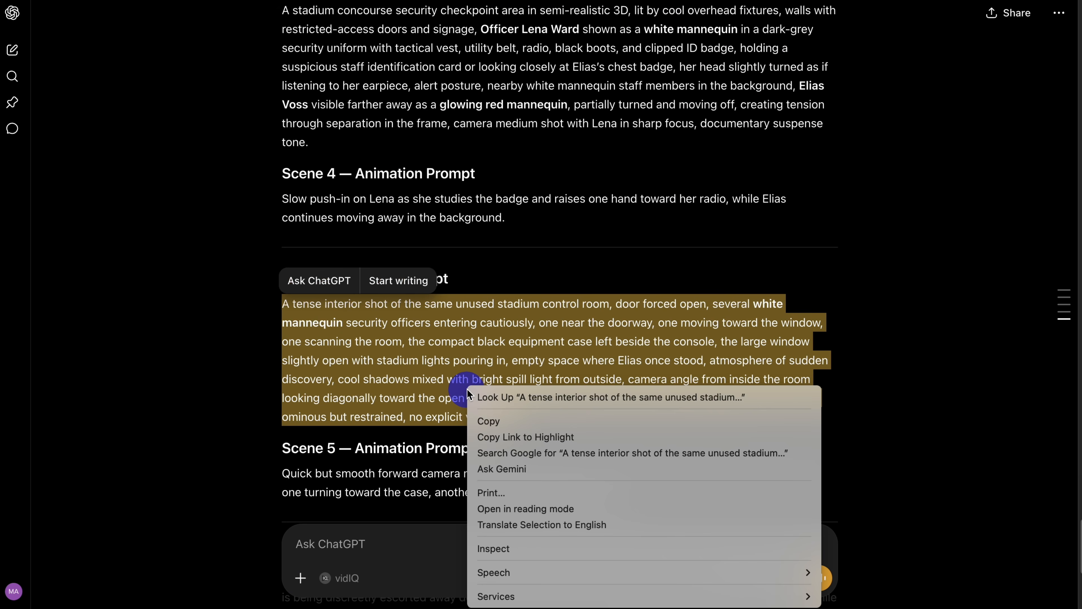
click(504, 421)
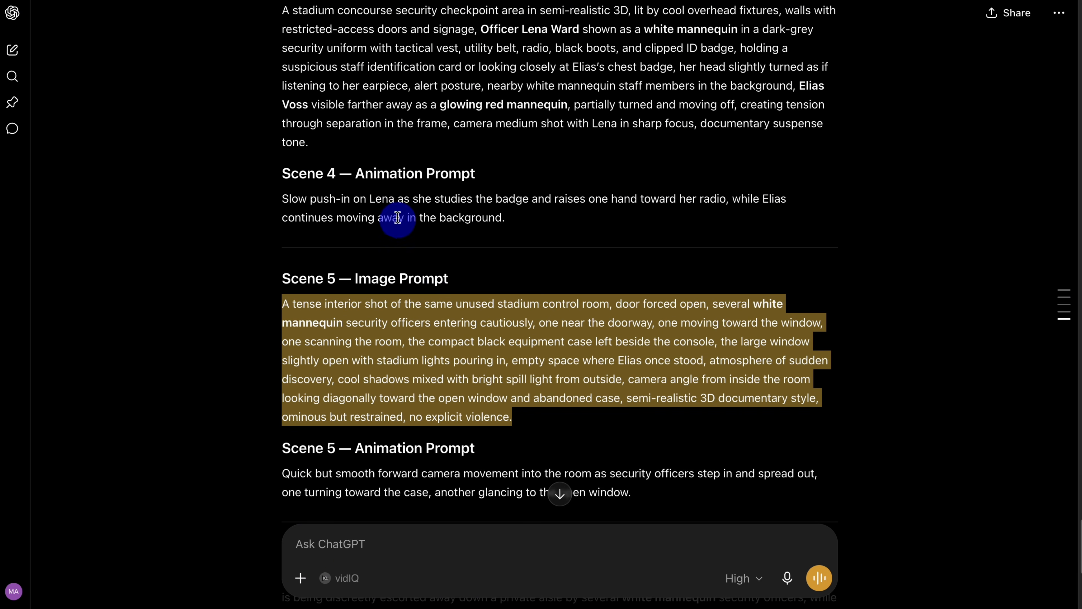
Switch to Google Flow and generate the Scene 5 discovery image from the copied prompt with the character reference sheet attached.
key(super+Tab)
click(382, 537)
right_click(382, 538)
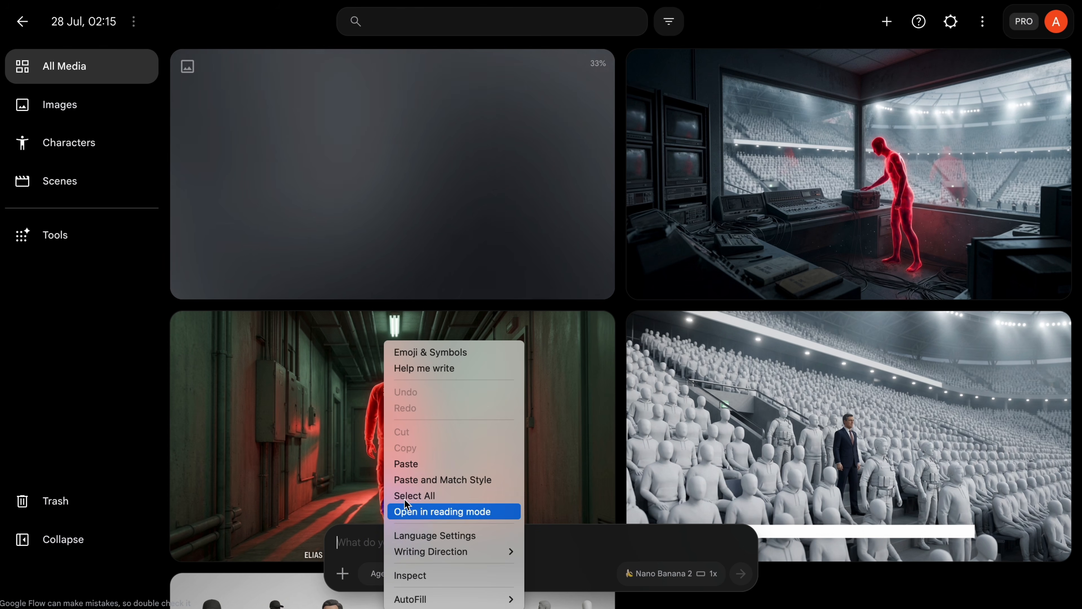
click(415, 463)
scroll(753, 398, down, 10)
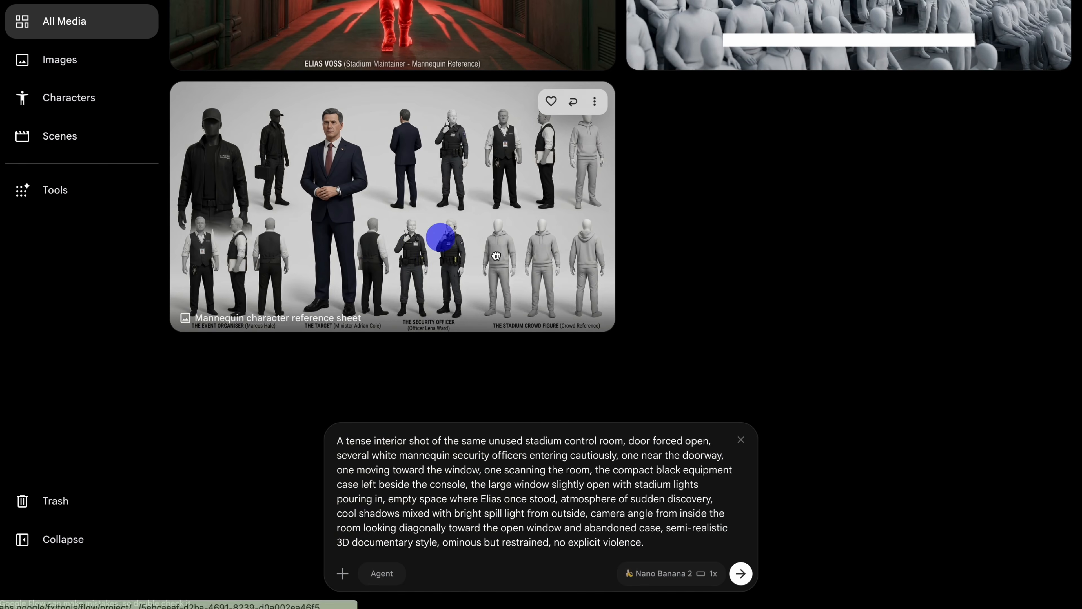
drag(442, 235, 556, 554)
click(741, 572)
scroll(682, 533, up, 10)
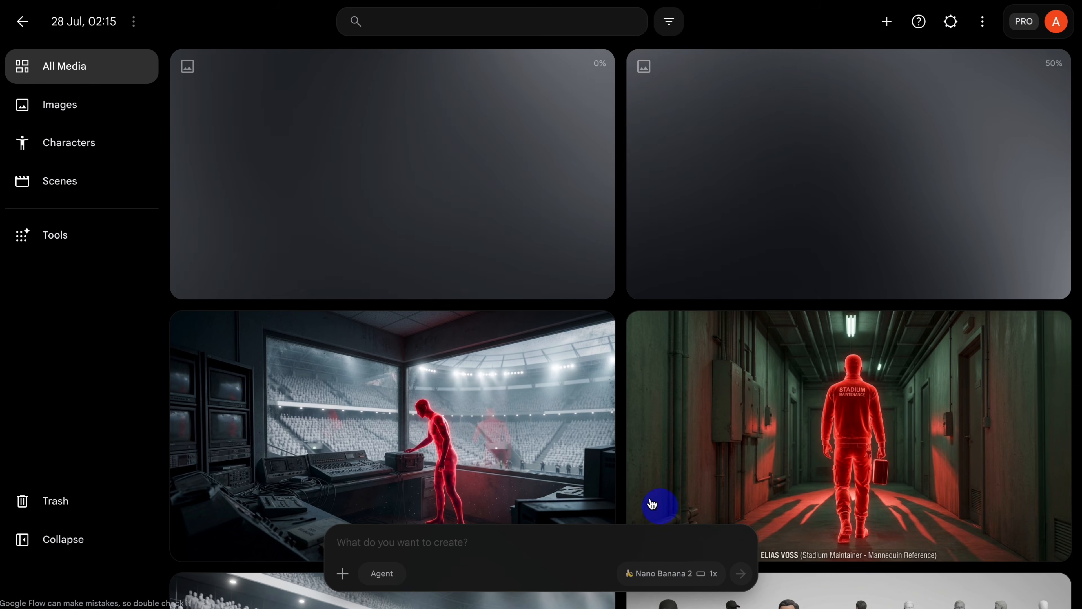
Switch back to ChatGPT and copy the Scene 6 image prompt describing the official being escorted out of the stadium.
key(super+Tab)
scroll(445, 252, down, 10)
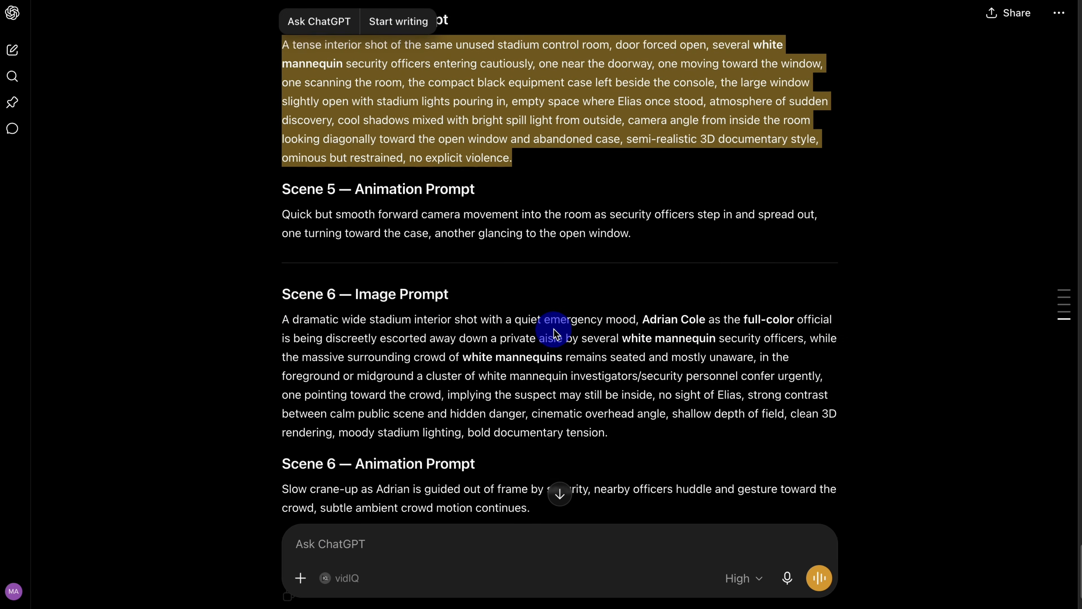
drag(273, 262, 594, 401)
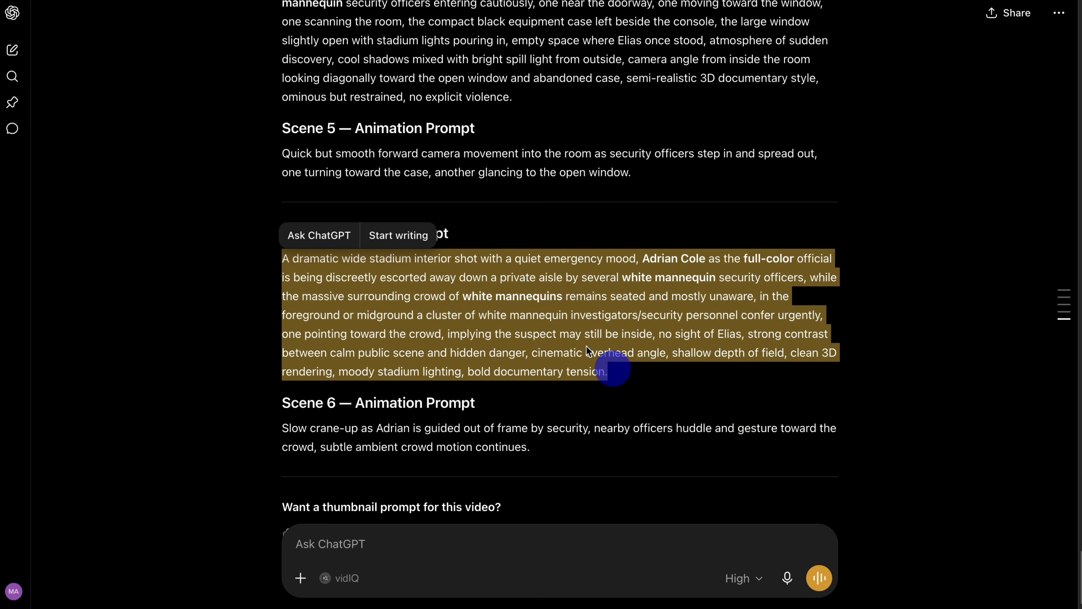
key(super+c)
Switch to Google Flow and generate the Scene 6 escort image from the copied prompt with the character reference sheet attached.
key(super+Tab)
right_click(472, 540)
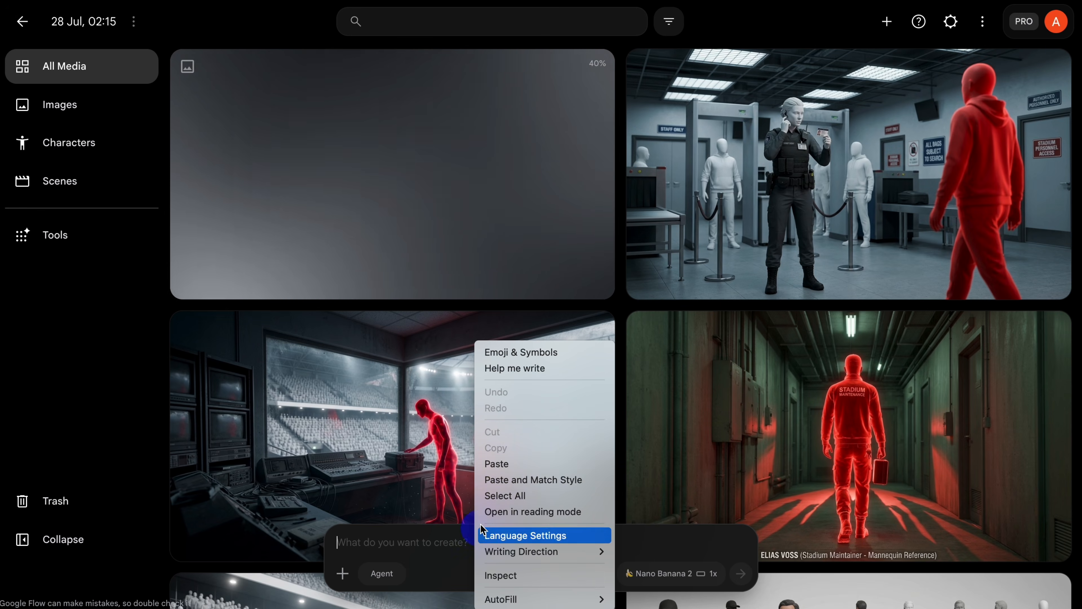
click(496, 462)
scroll(497, 466, down, 10)
drag(664, 298, 545, 560)
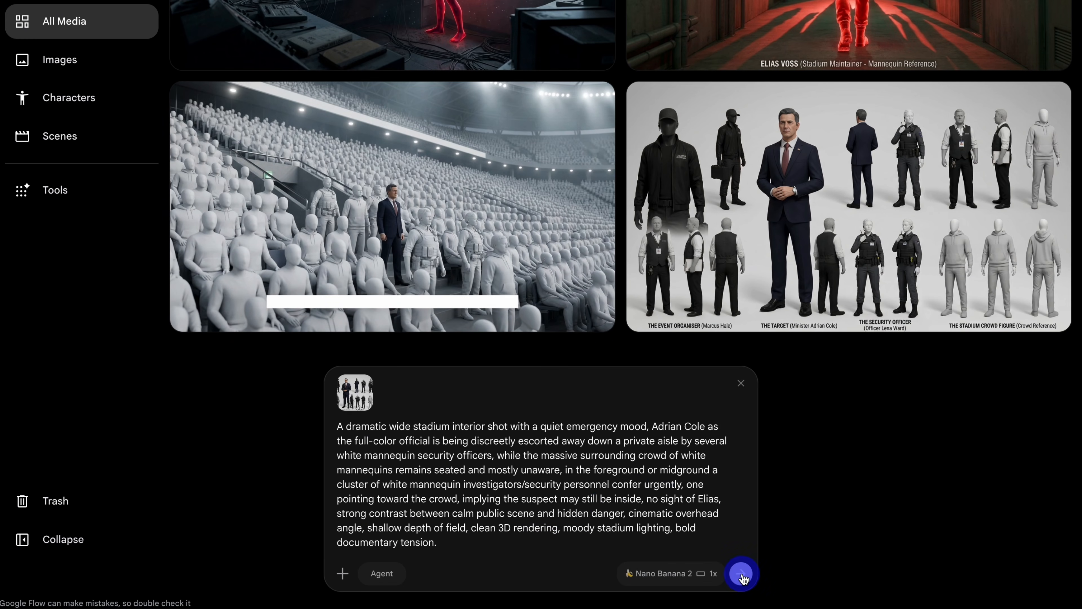
click(741, 576)
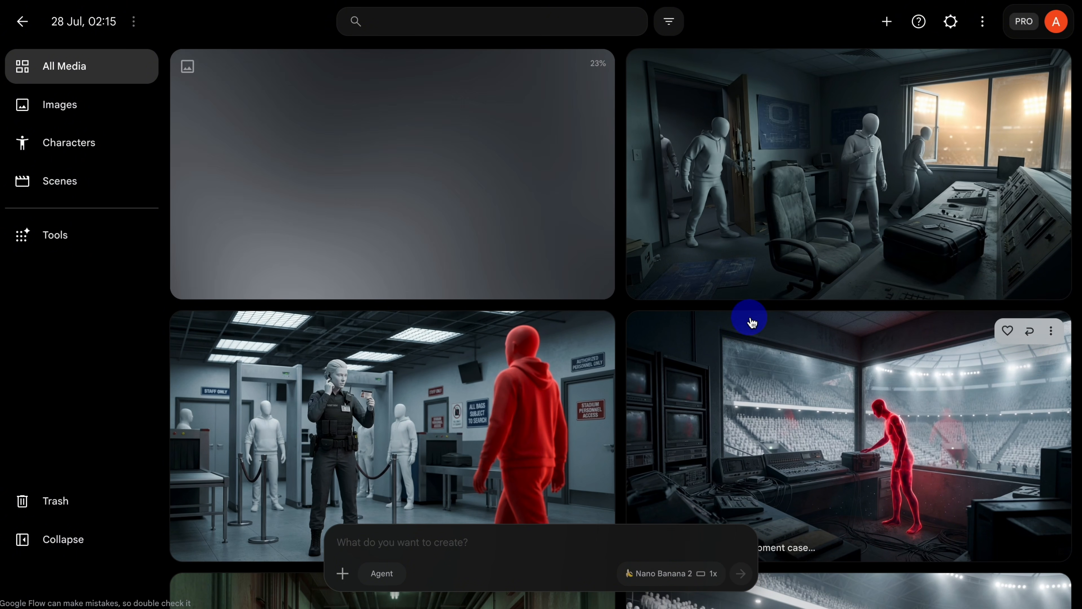
Look over the generated scene images and set the generation mode to Video with the Omni Flash model and a 6s duration.
scroll(835, 338, down, 10)
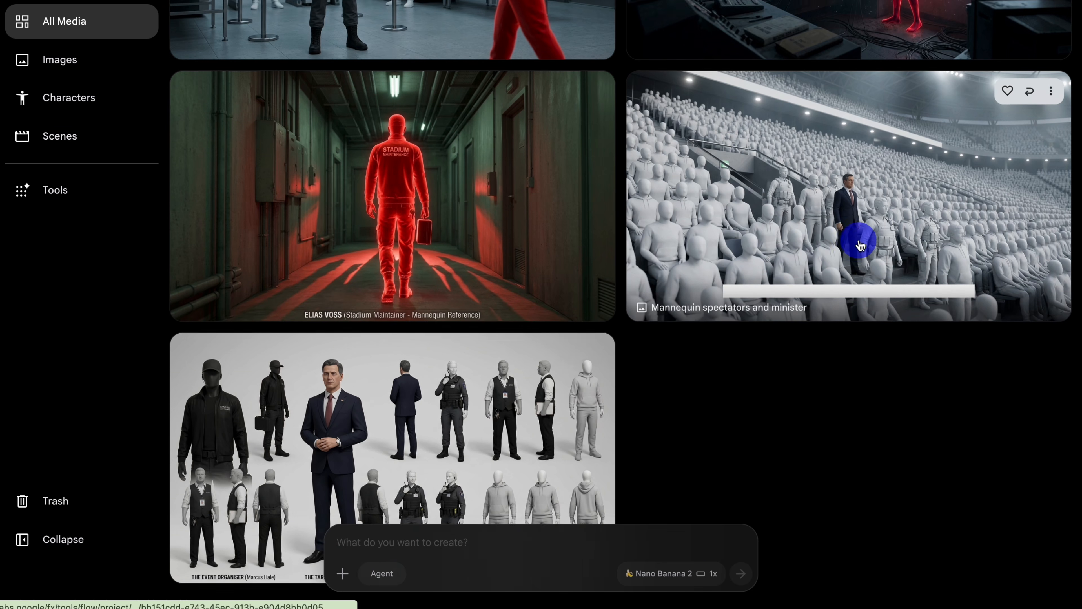
scroll(531, 259, up, 10)
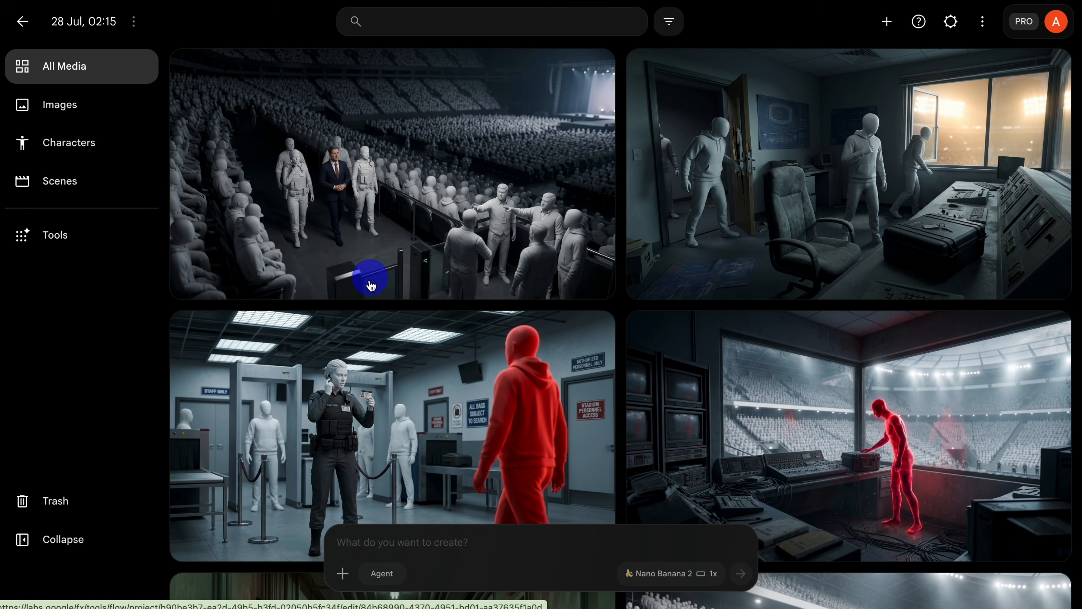
scroll(596, 354, down, 10)
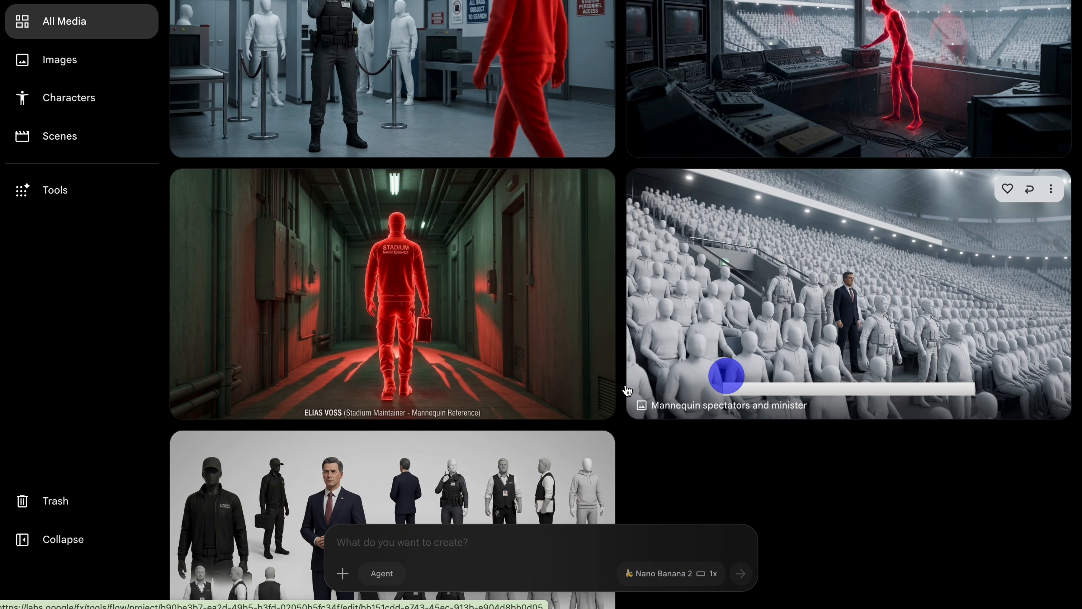
scroll(630, 388, down, 1)
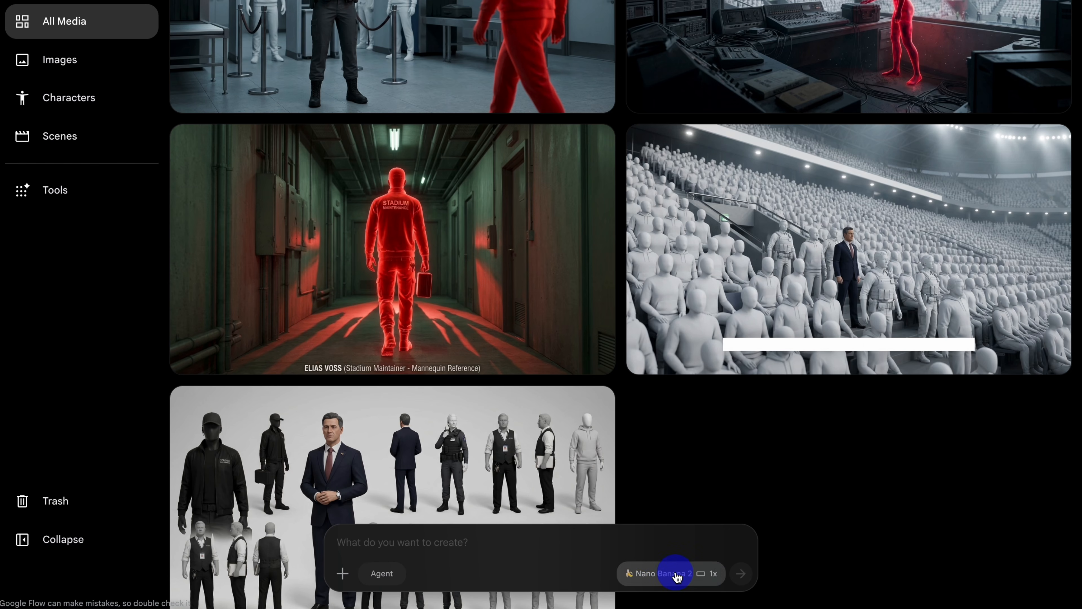
click(677, 573)
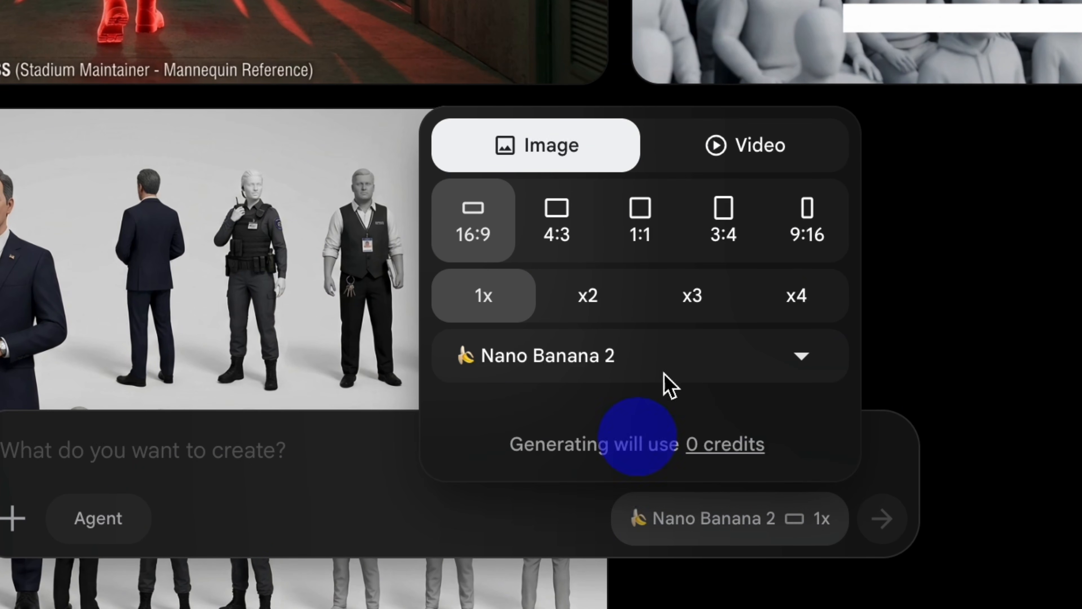
click(761, 158)
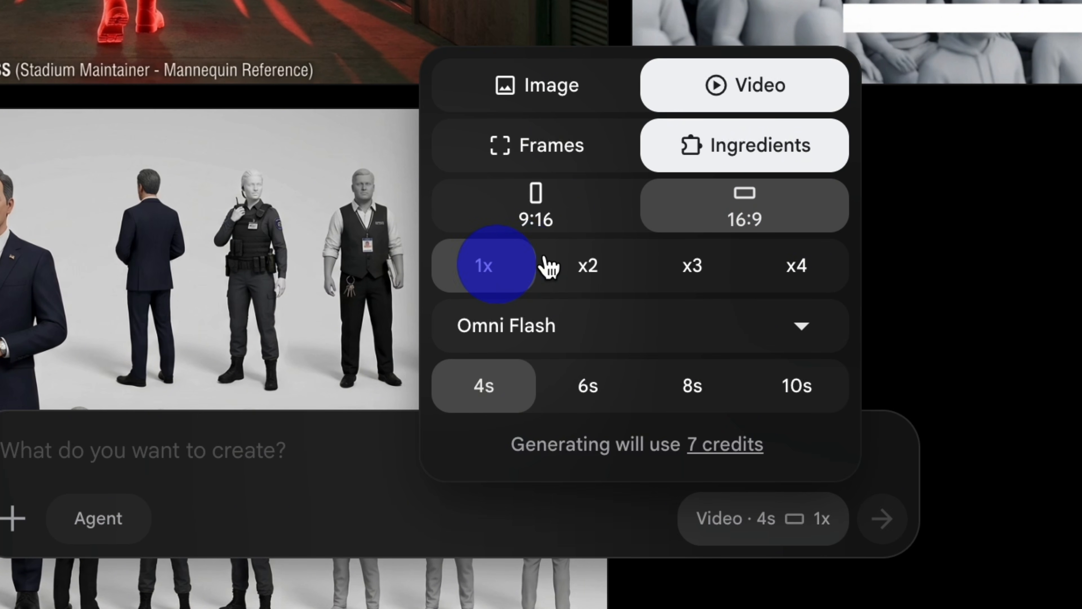
click(592, 348)
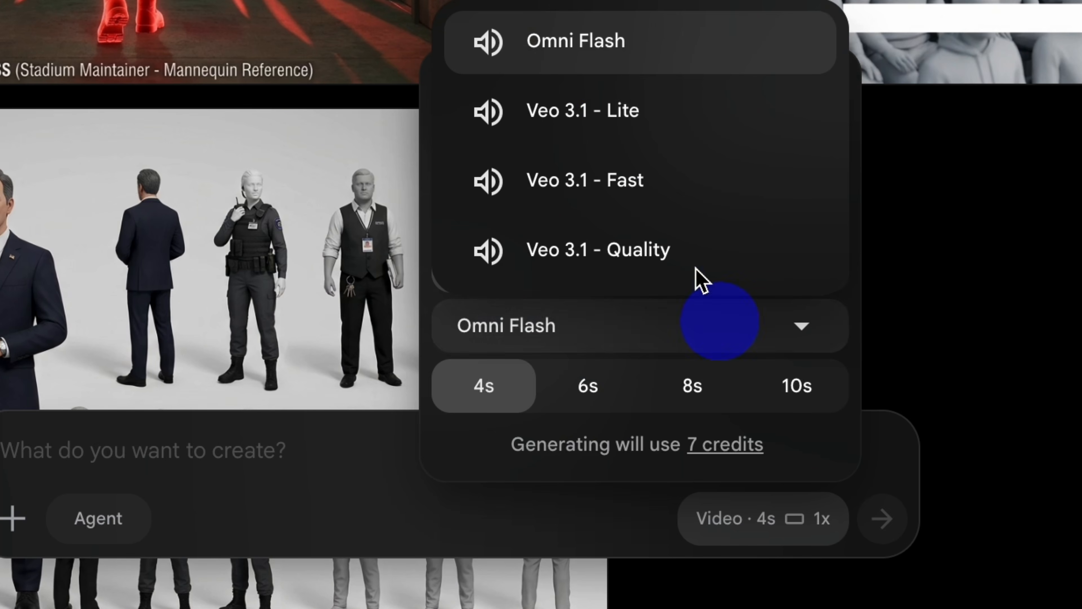
click(632, 55)
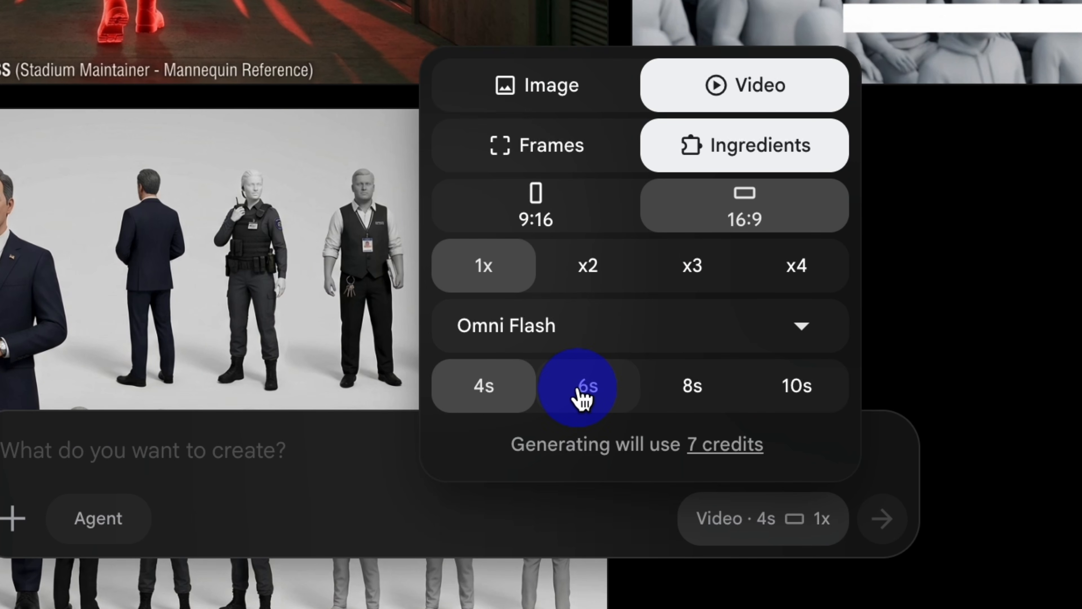
click(586, 392)
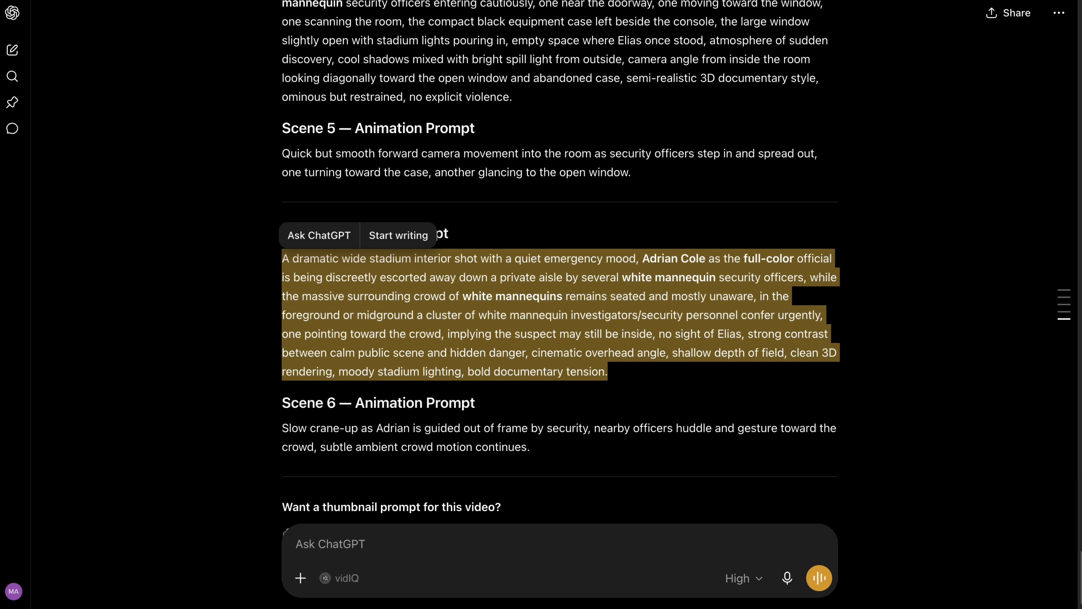
Copy the Scene 1 animation prompt from ChatGPT and generate the Scene 1 video in Google Flow with the stadium crowd image as ingredient.
scroll(529, 222, up, 20)
scroll(529, 221, down, 5)
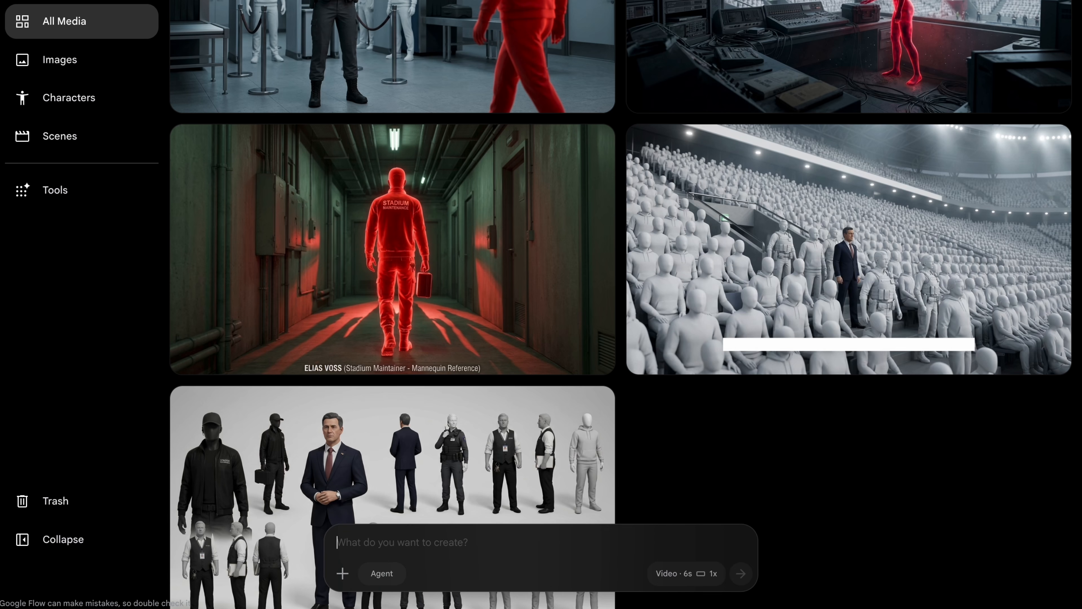
drag(834, 249, 507, 541)
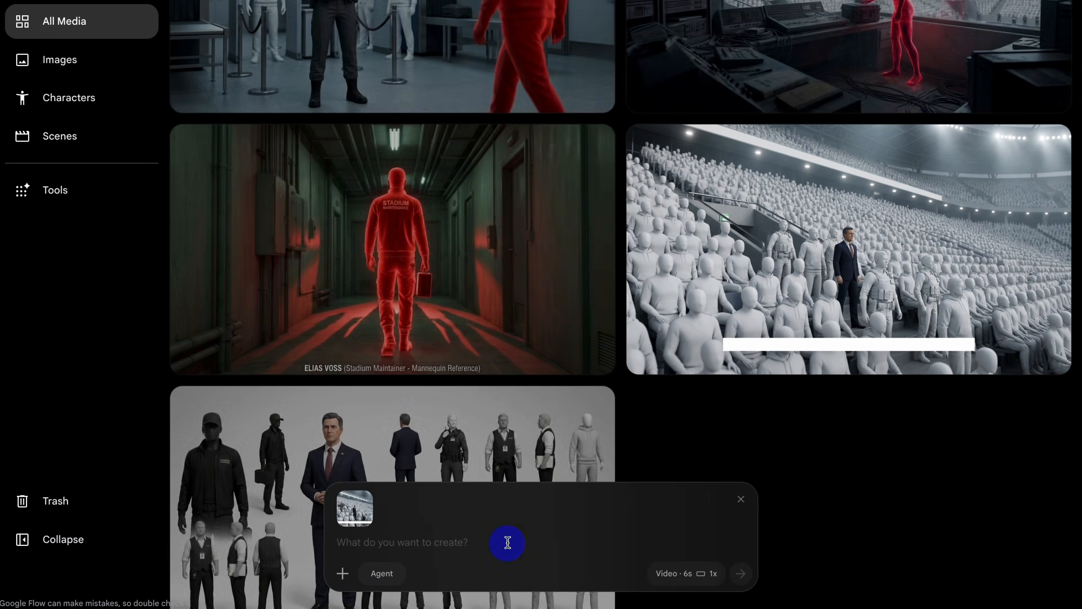
right_click(375, 544)
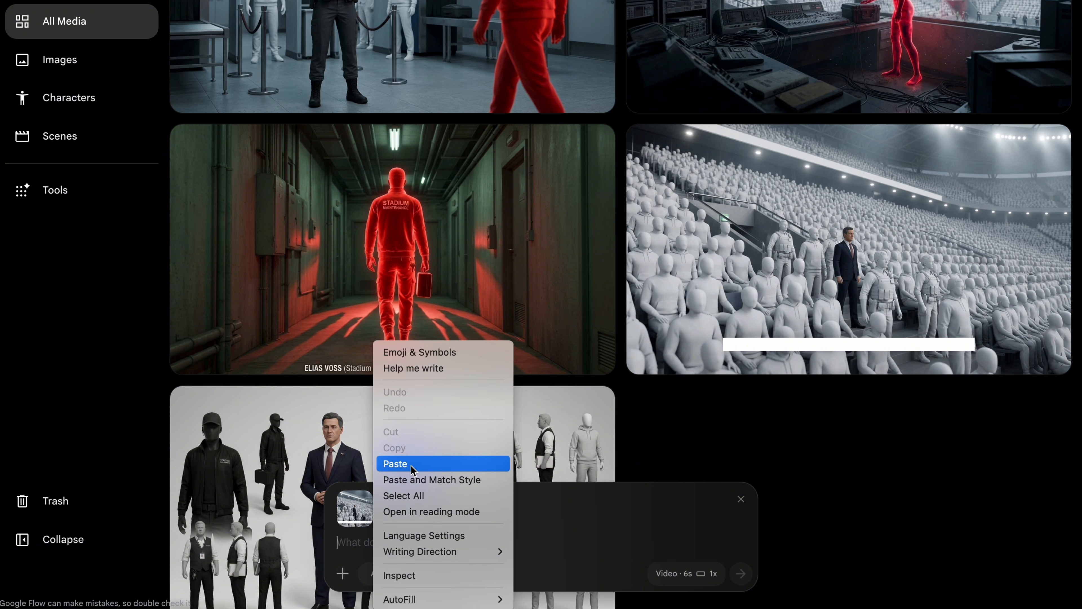
click(411, 469)
click(730, 568)
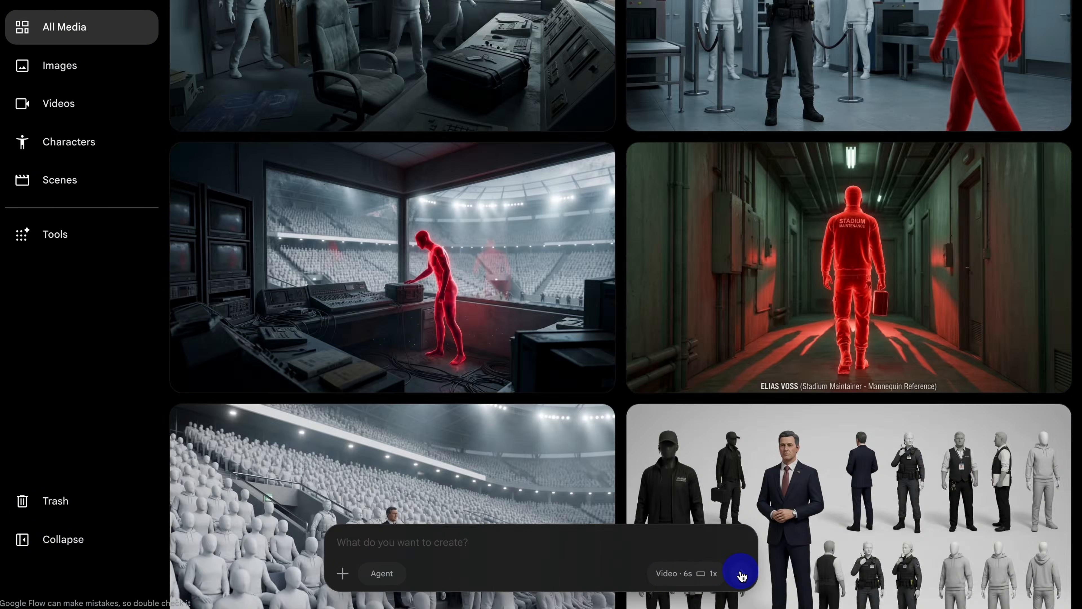
Open the Scene 1 video, play it, check its last frame and return to the project's media.
click(599, 329)
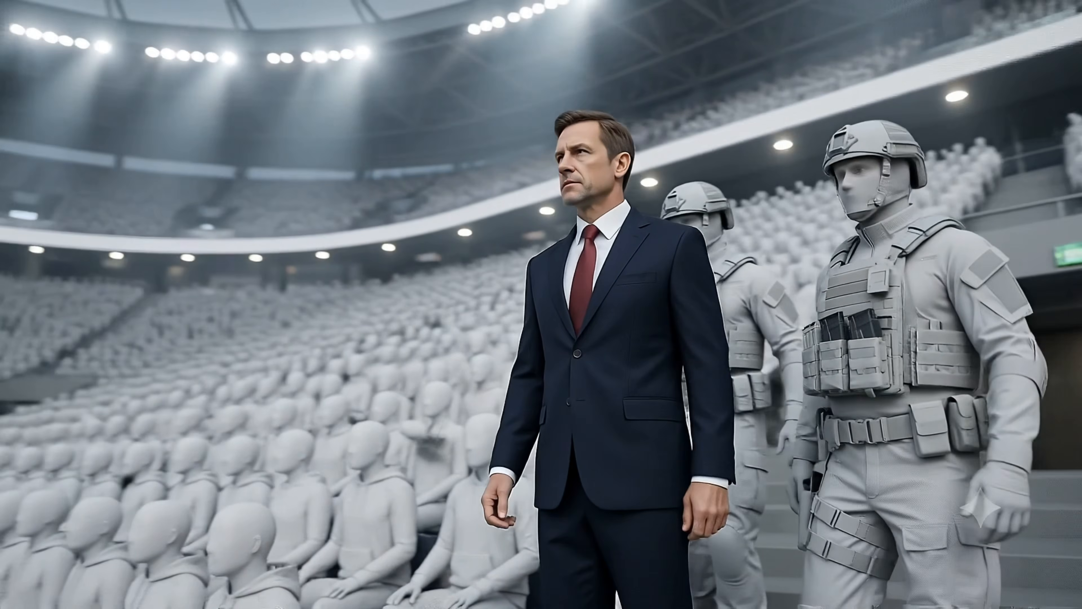
click(399, 222)
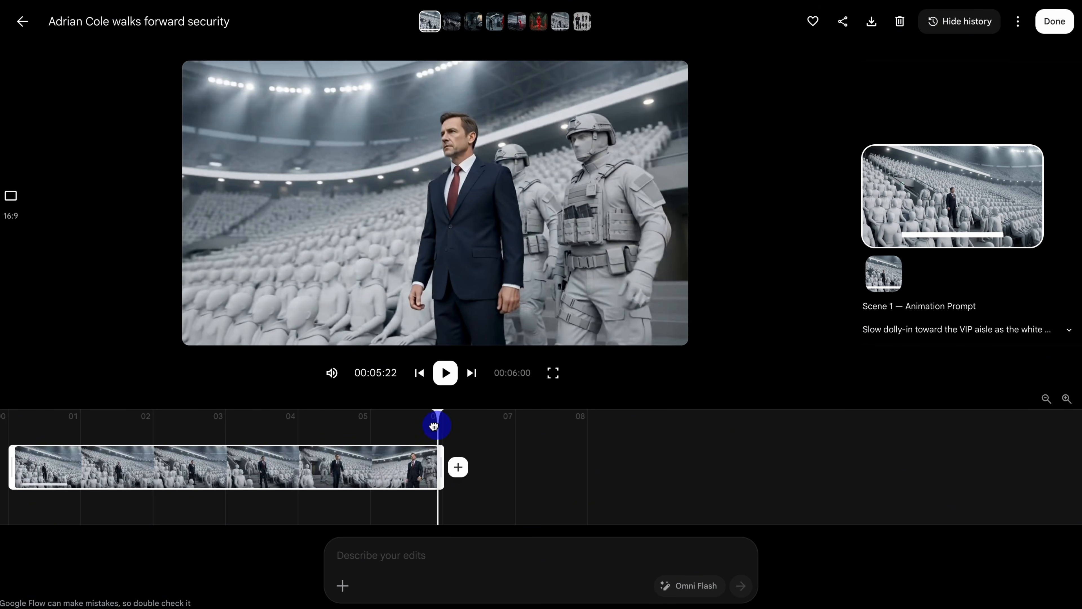
drag(434, 426, 443, 464)
click(107, 38)
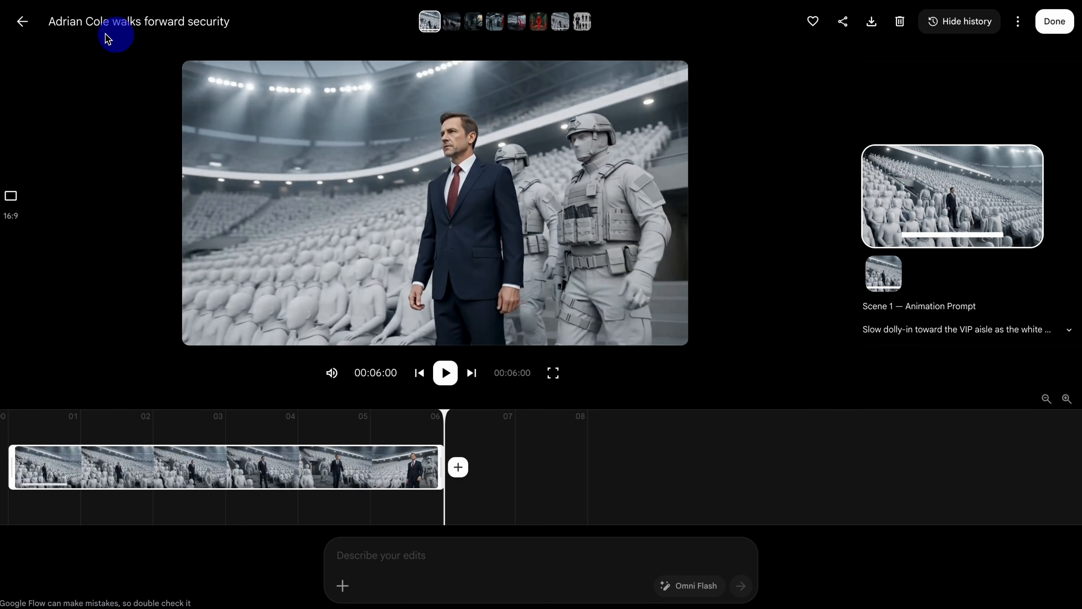
click(29, 25)
Attach the Scene 2 image of the red mannequin in the service corridor as the ingredient for the next video.
scroll(623, 345, down, 10)
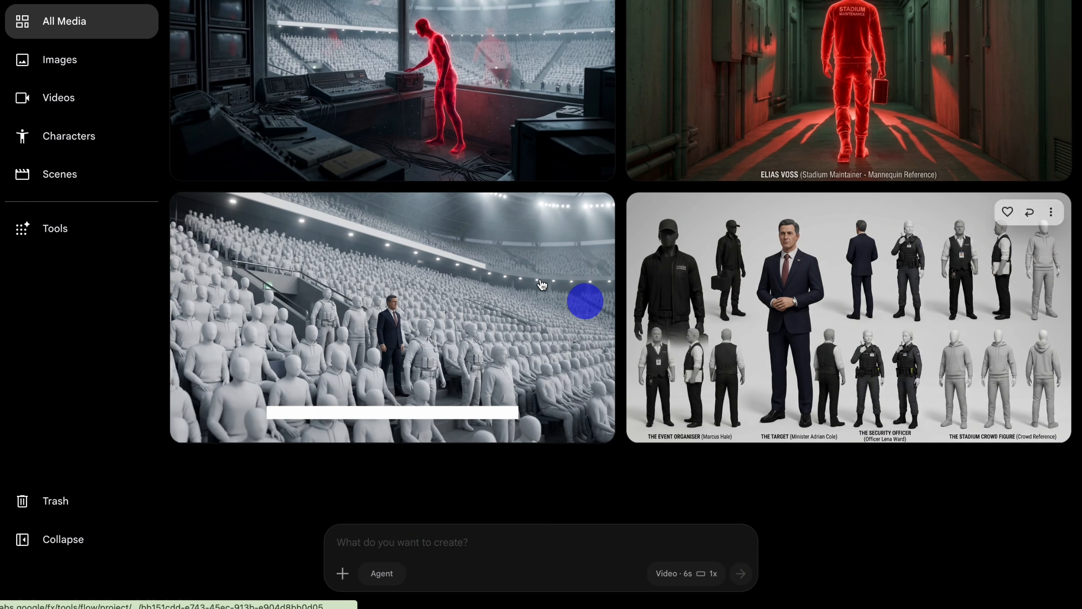
scroll(620, 273, up, 2)
drag(846, 149, 544, 542)
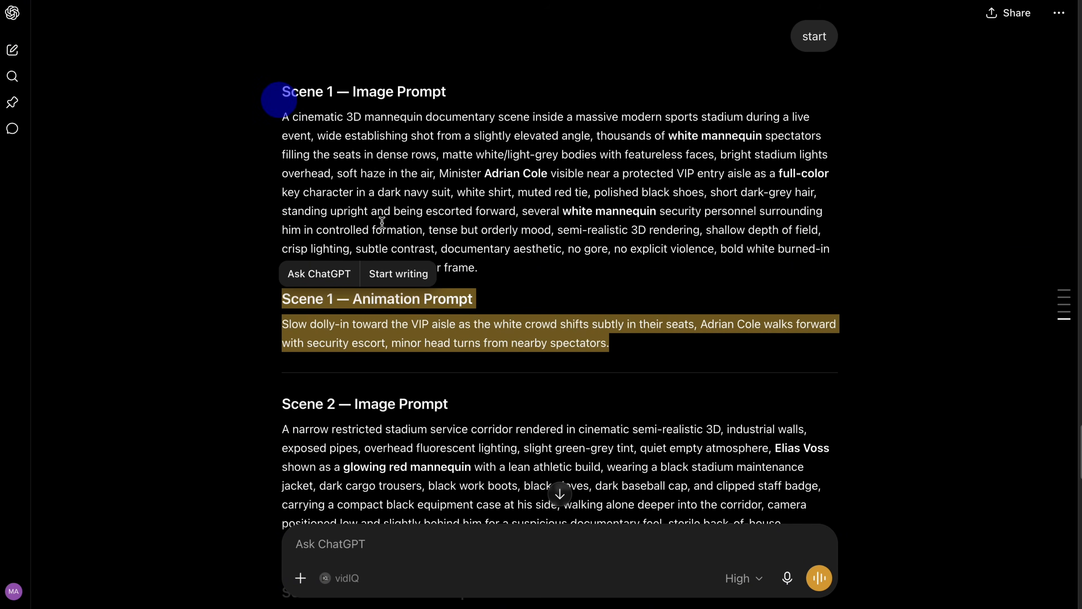
Copy the Scene 2 animation prompt from ChatGPT, including its heading, and generate the corridor video from it in Google Flow.
scroll(611, 375, down, 5)
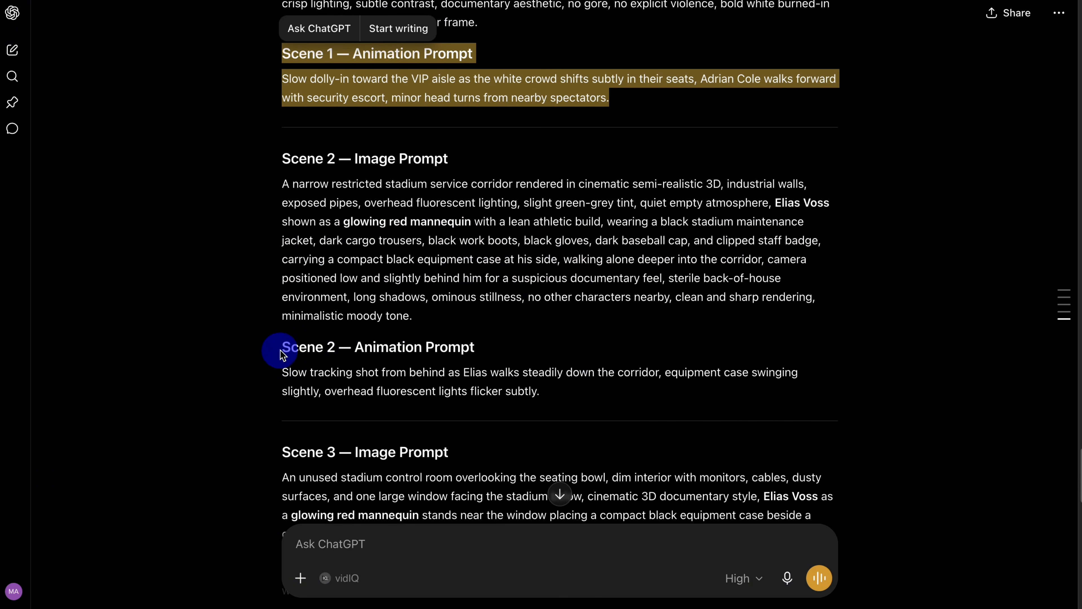
drag(283, 351, 540, 405)
right_click(498, 404)
click(529, 479)
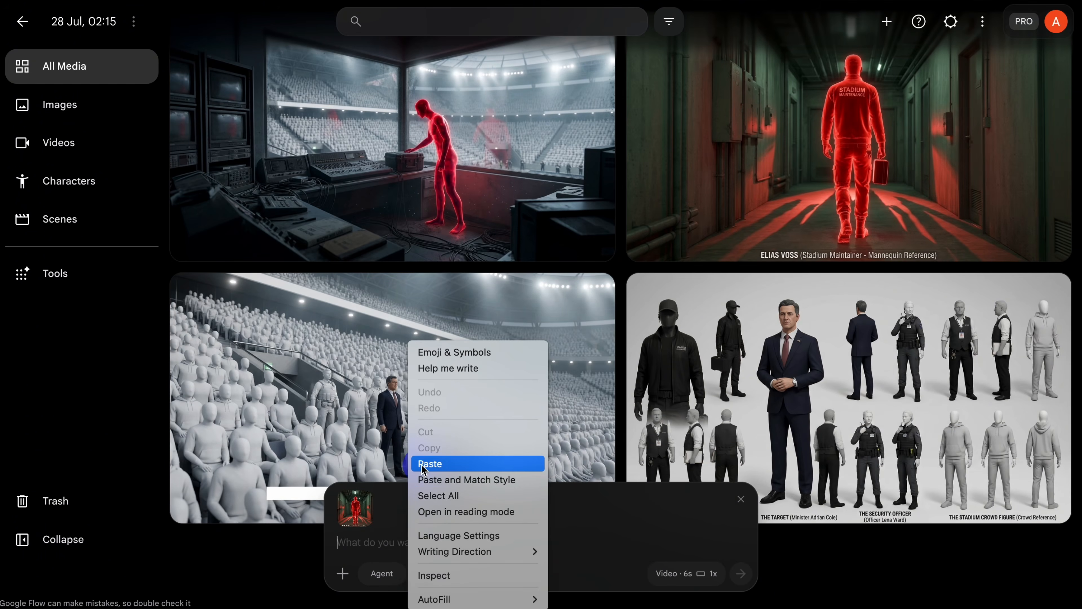
click(422, 467)
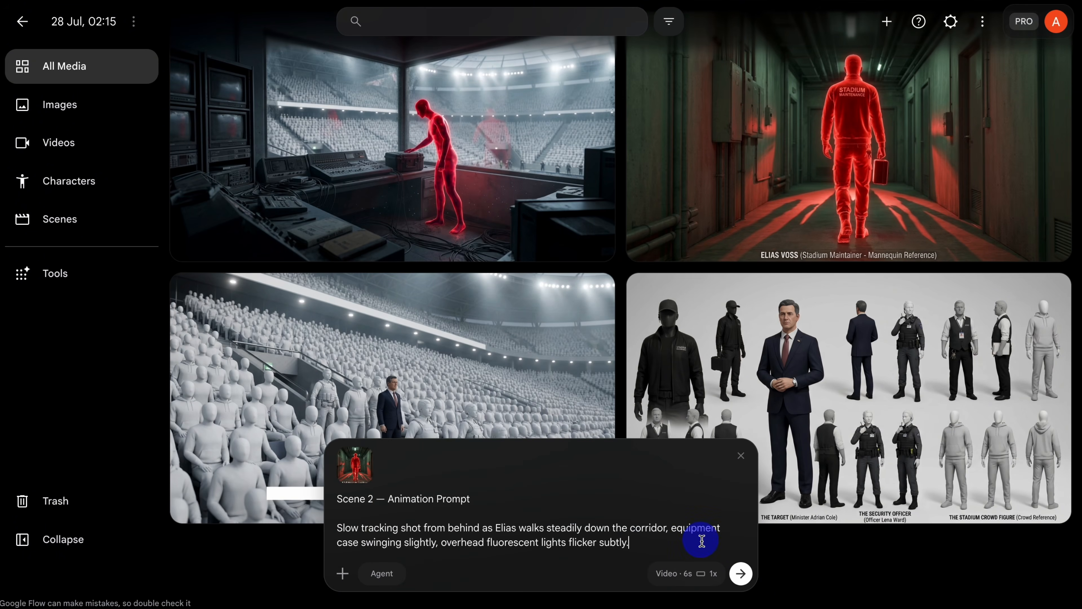
click(743, 576)
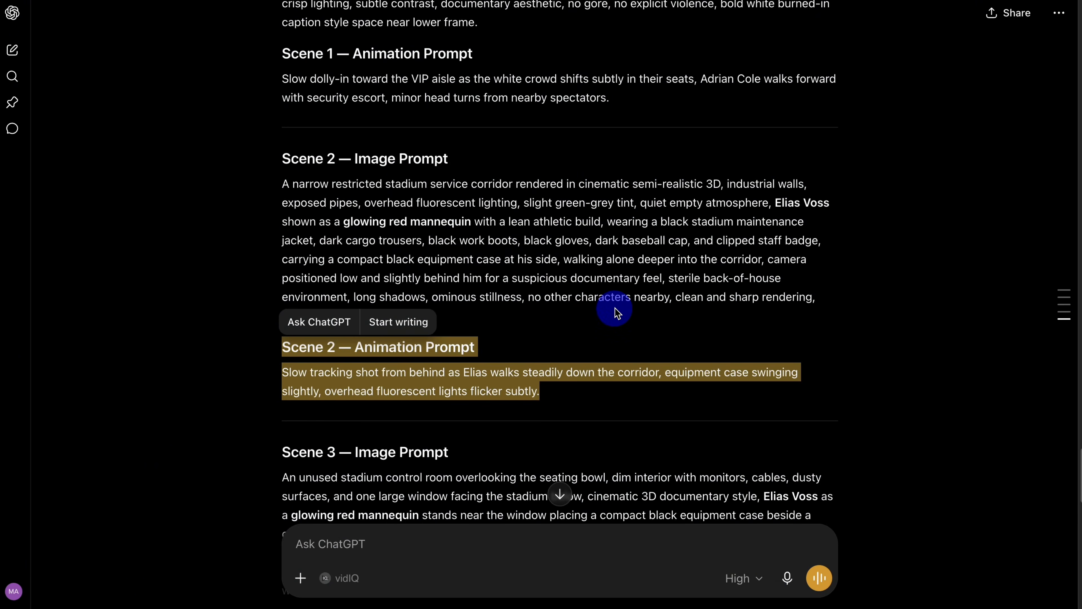
Switch back to ChatGPT and copy the Scene 3 animation prompt with the sideways camera slide across the control room.
scroll(549, 309, down, 5)
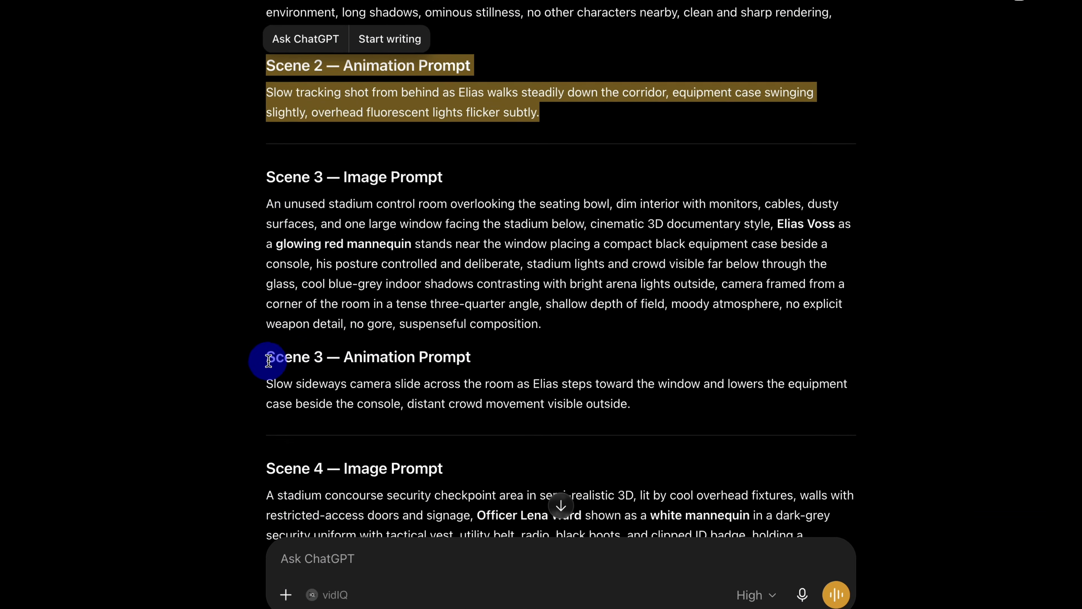
drag(269, 360, 631, 435)
right_click(578, 406)
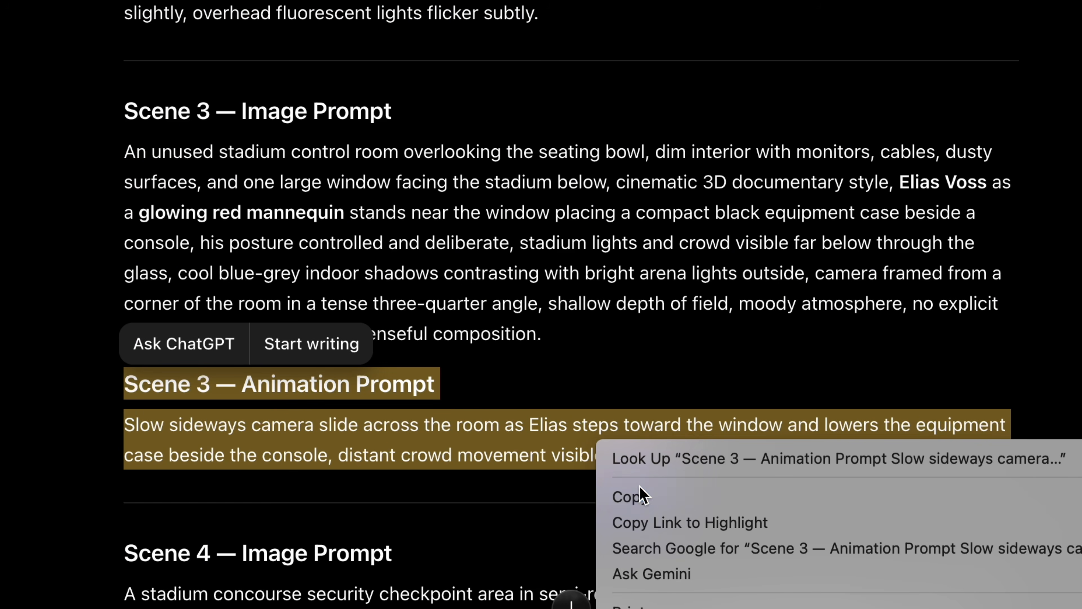
click(630, 497)
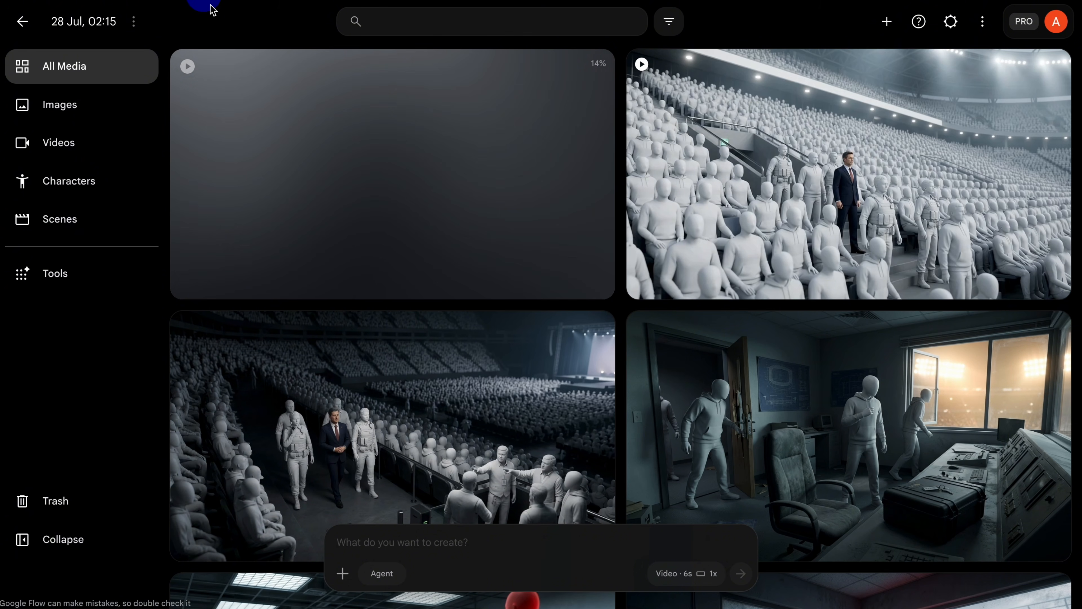
Switch to Google Flow and generate the Scene 3 video from the copied prompt with the red mannequin control room image as ingredient.
scroll(614, 299, down, 5)
drag(639, 409, 592, 553)
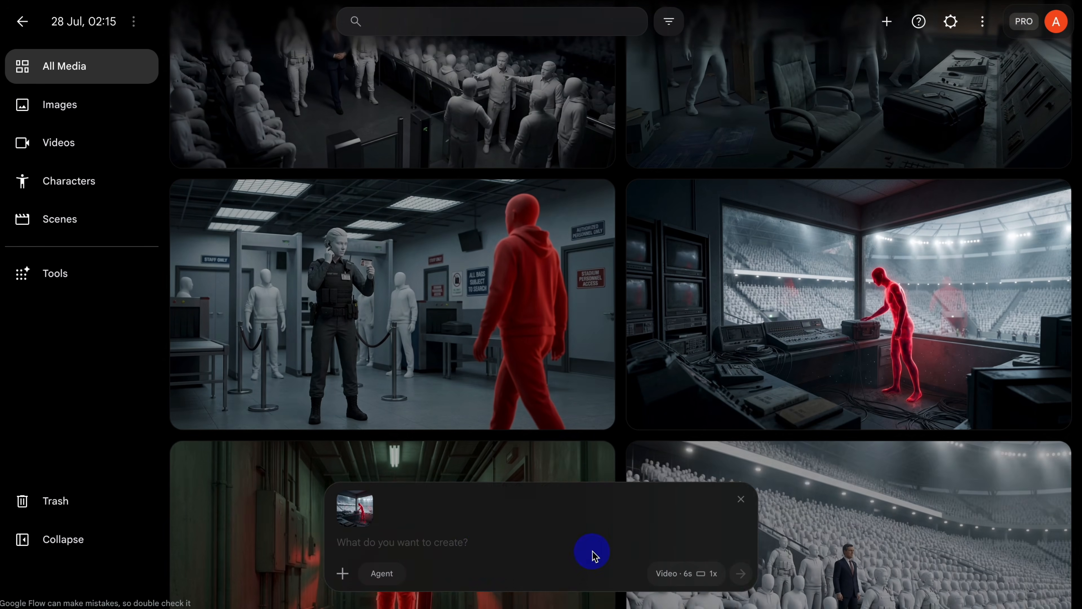
right_click(472, 541)
click(495, 463)
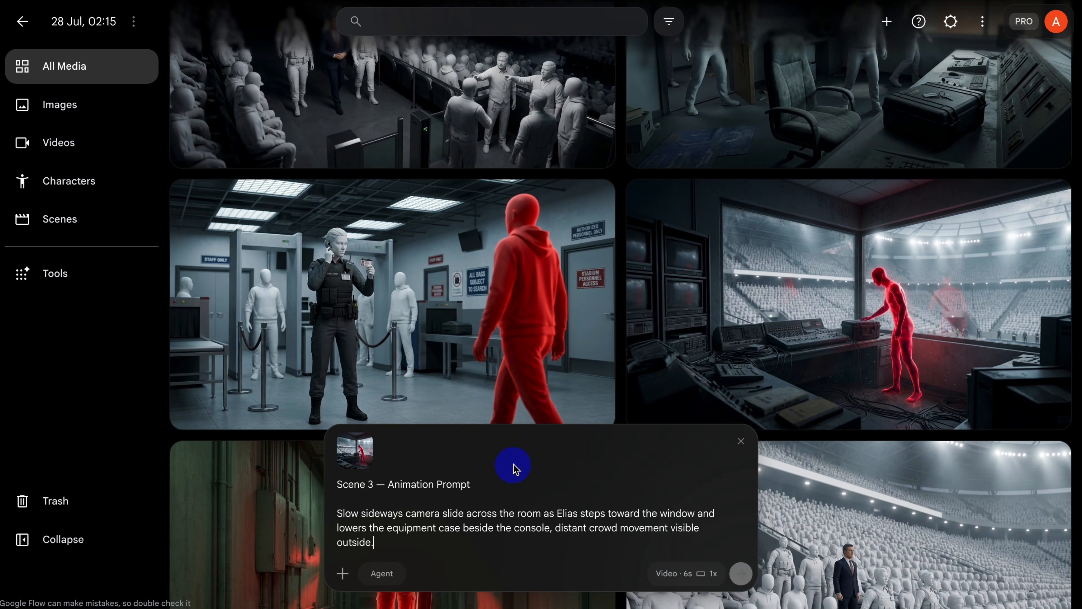
click(741, 573)
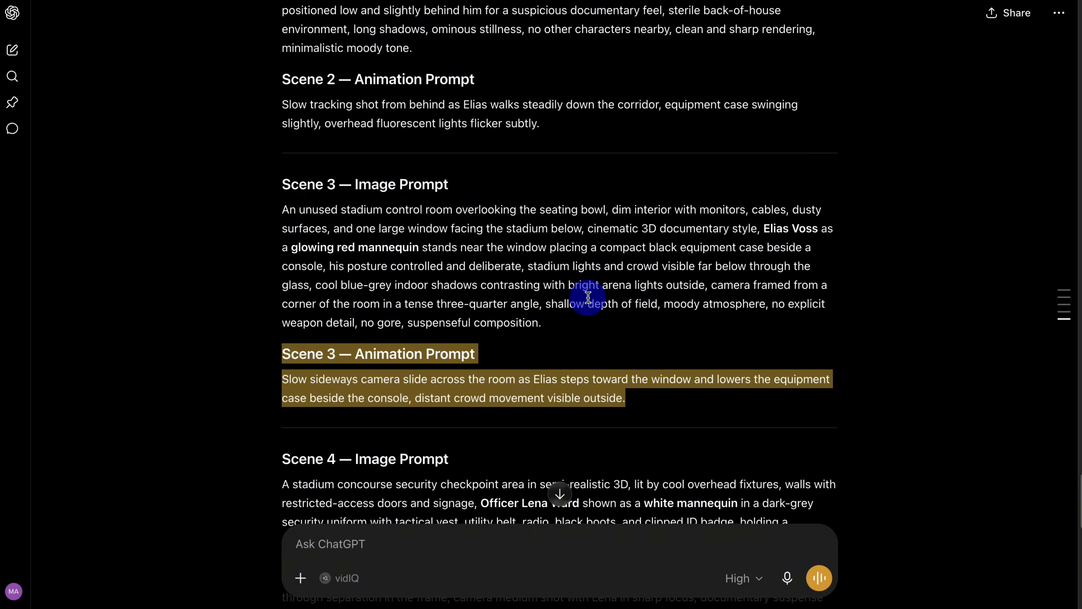
Switch back to ChatGPT and copy the Scene 4 animation prompt with the slow push-in on the officer studying the badge.
scroll(581, 298, down, 10)
scroll(553, 298, up, 2)
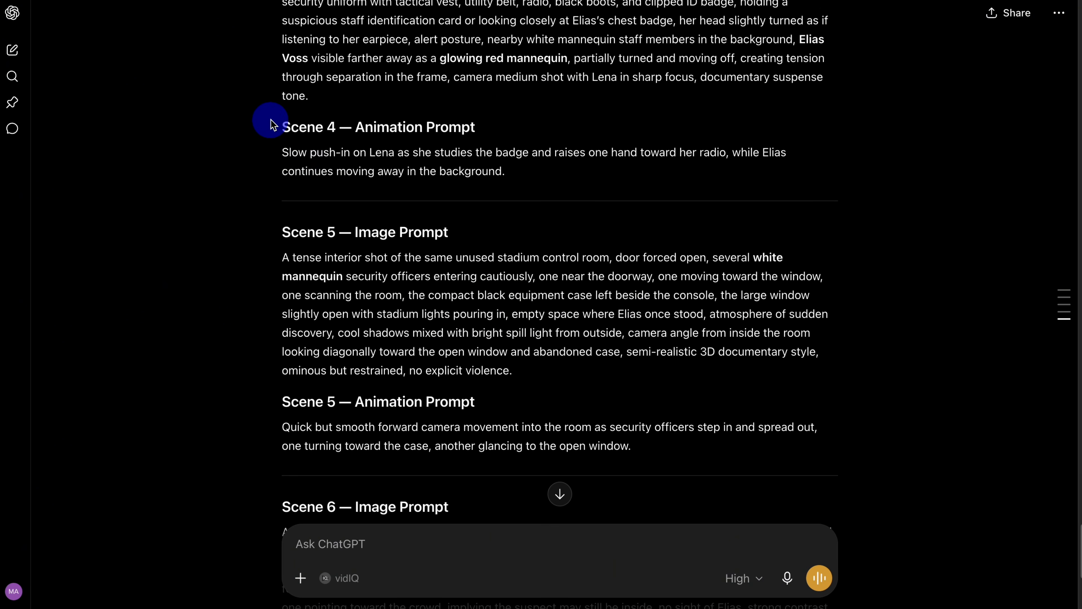
drag(276, 124, 490, 186)
right_click(470, 178)
click(475, 189)
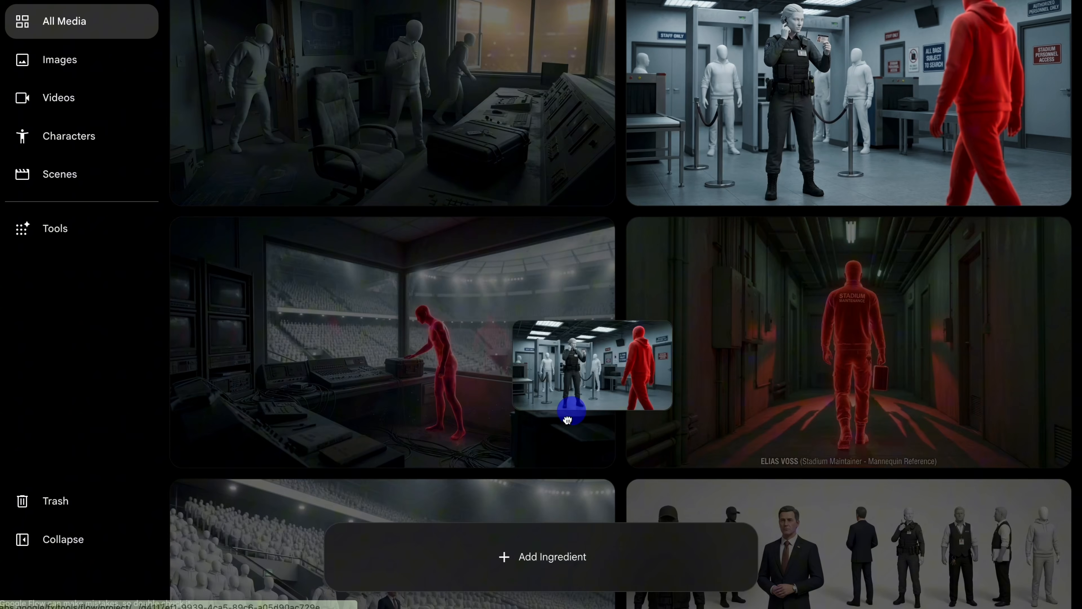
Switch to Google Flow and generate the Scene 4 video from the copied prompt with the security checkpoint image as ingredient.
click(532, 554)
right_click(456, 545)
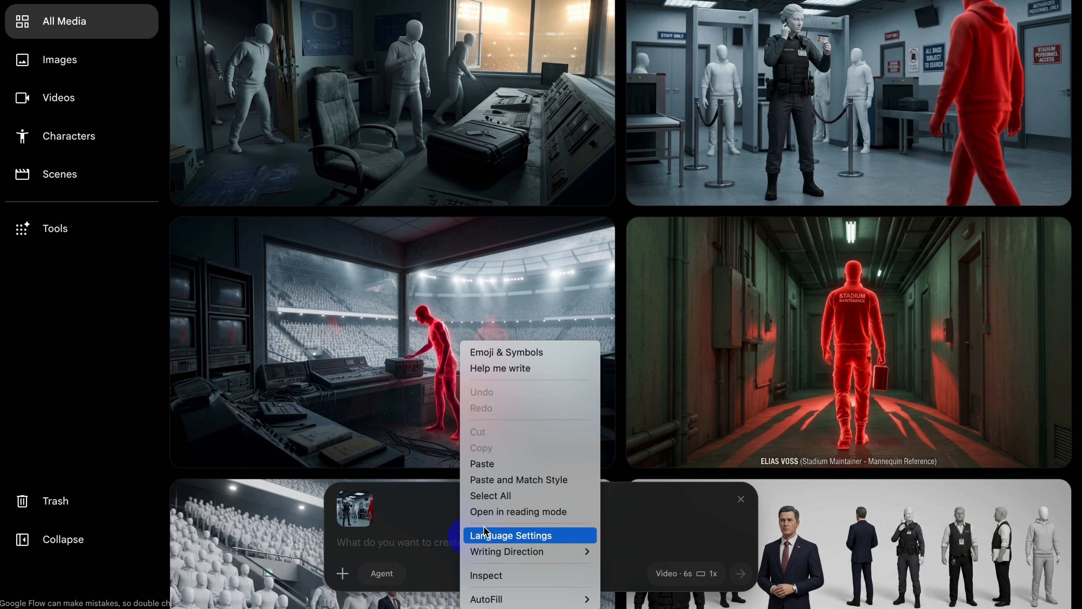
click(482, 463)
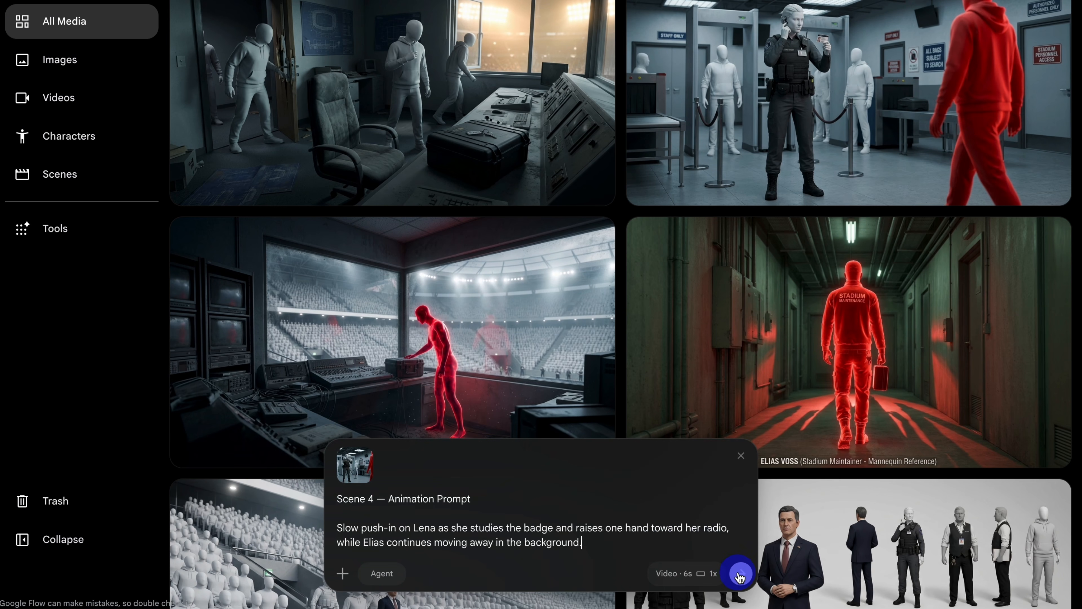
click(739, 576)
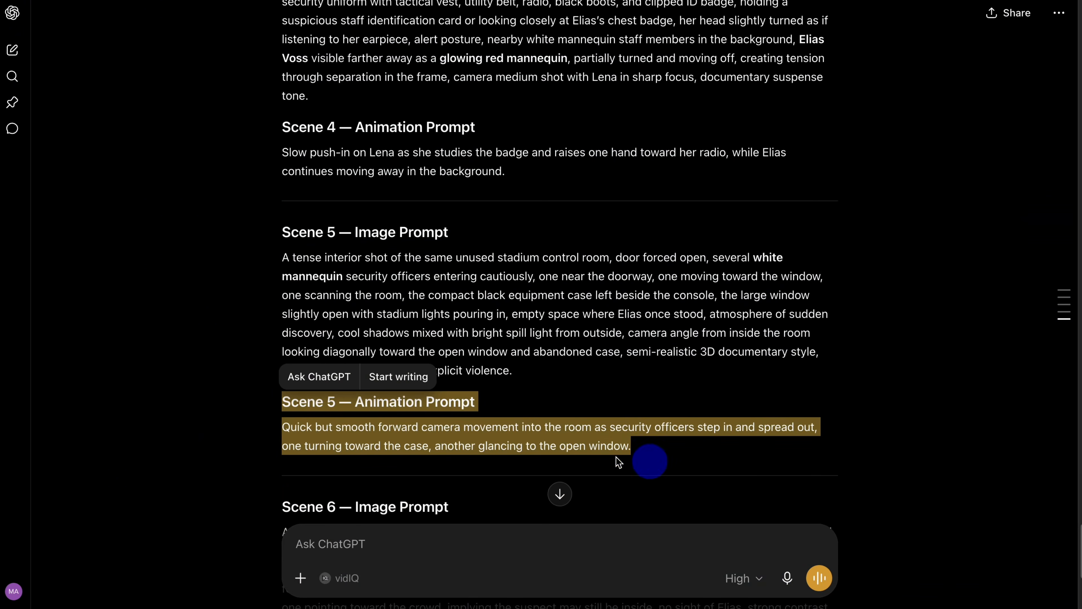
Copy the Scene 5 animation prompt from ChatGPT and generate its video in Google Flow with the forced-open control room image as ingredient.
right_click(583, 450)
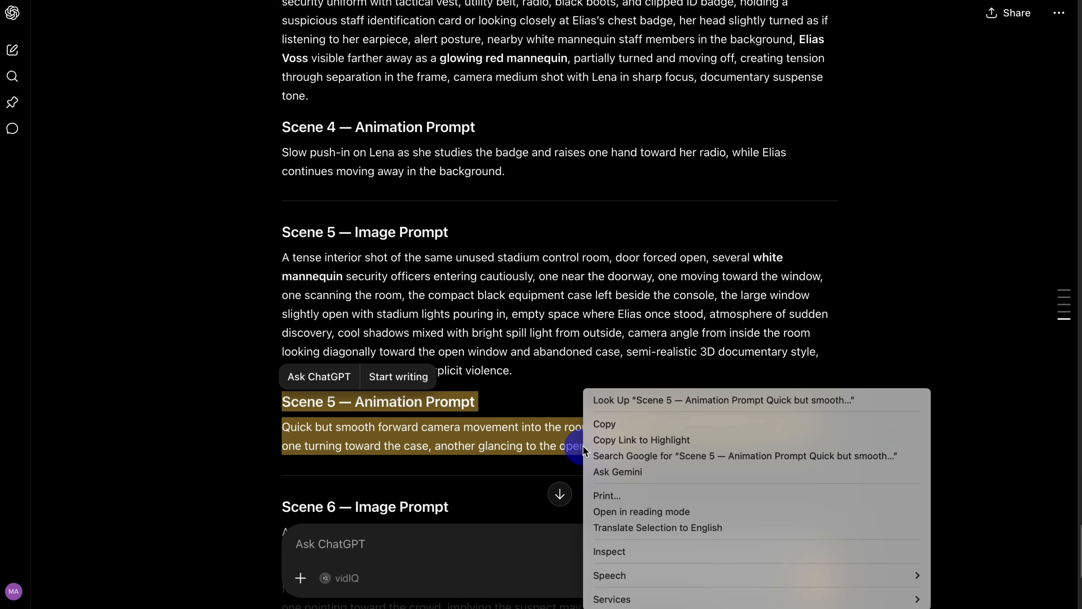
click(605, 426)
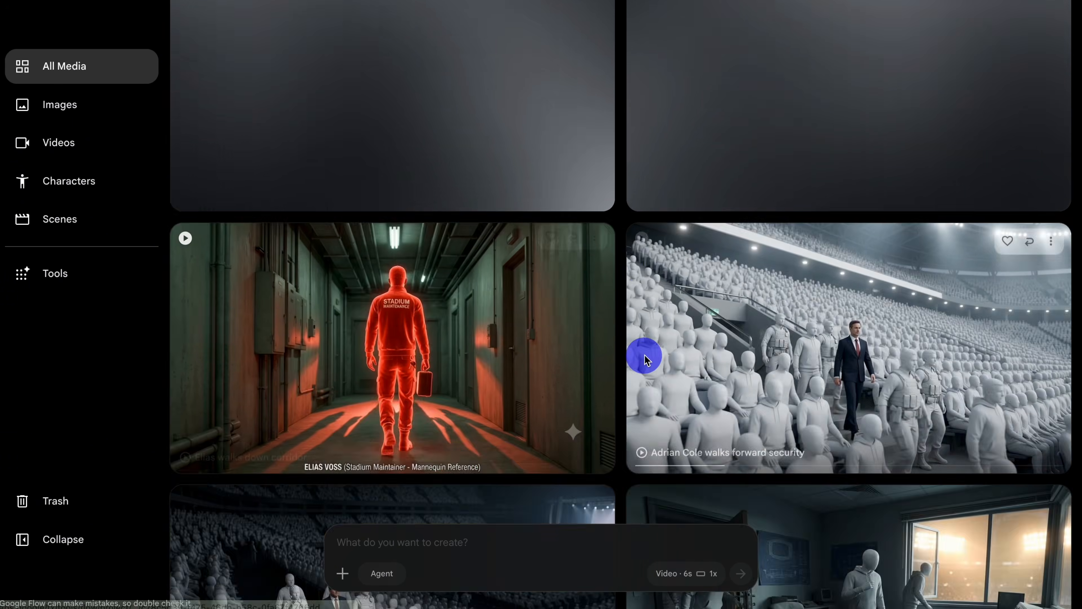
scroll(647, 355, down, 5)
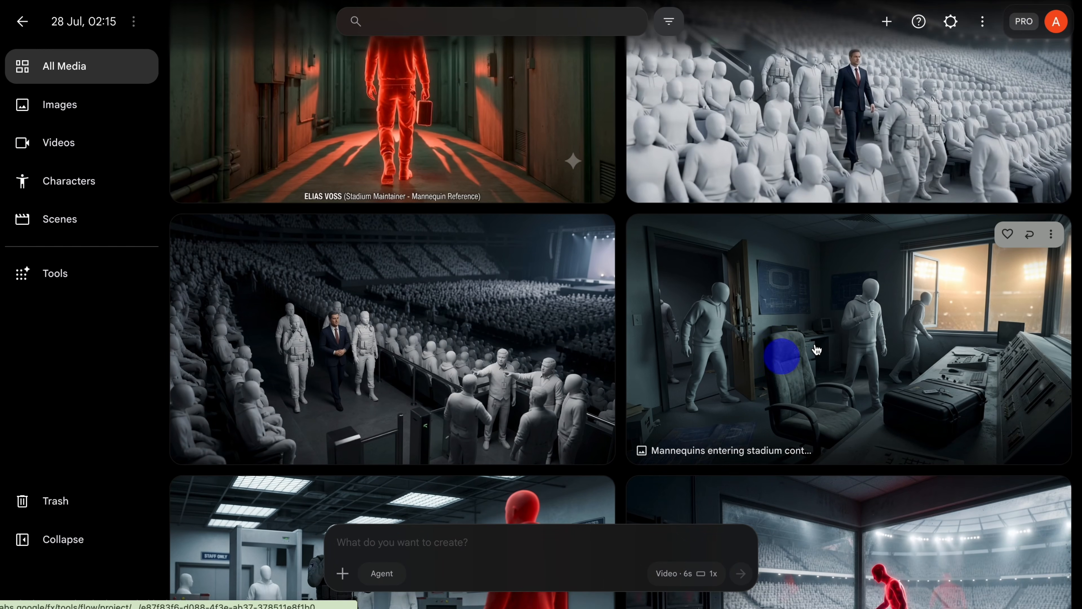
drag(785, 355, 445, 570)
right_click(421, 548)
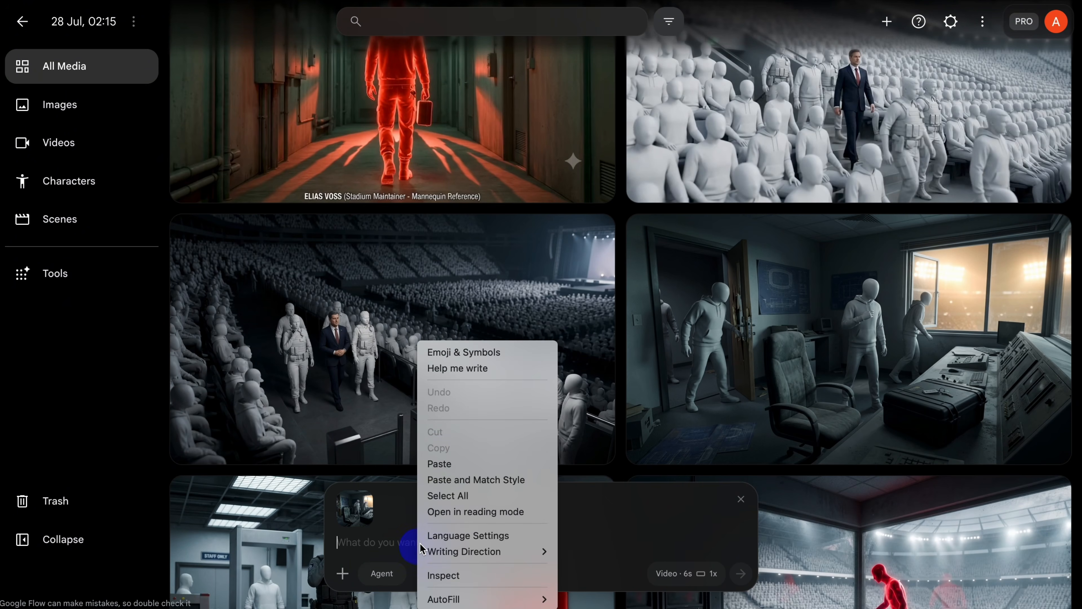
click(440, 464)
click(742, 573)
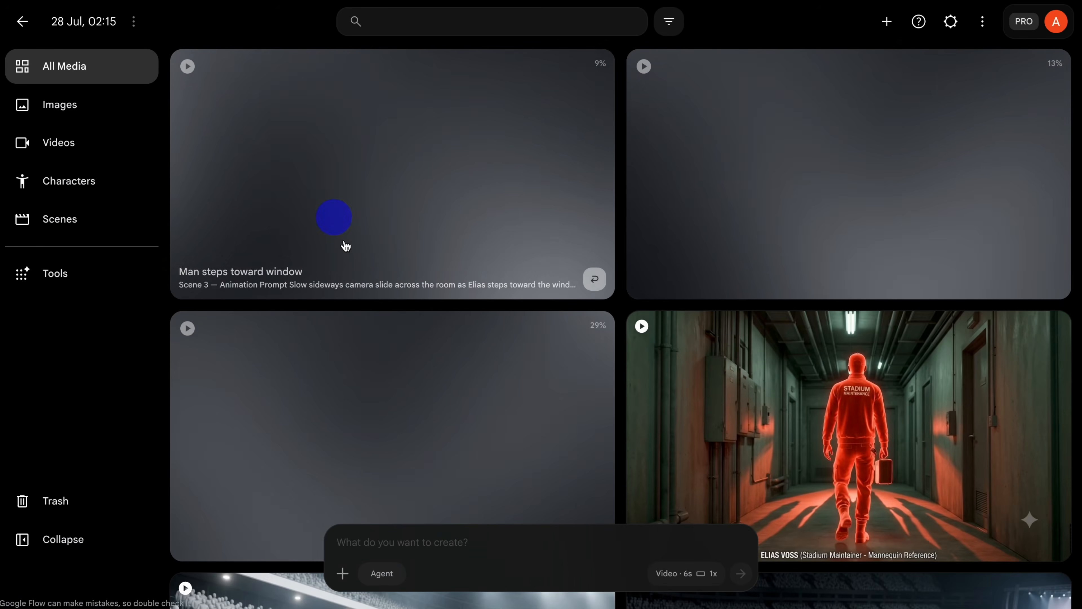
Generate the Scene 6 crane-up video from the pasted animation prompt with the image of the minister escorted by security as ingredient.
scroll(560, 343, down, 10)
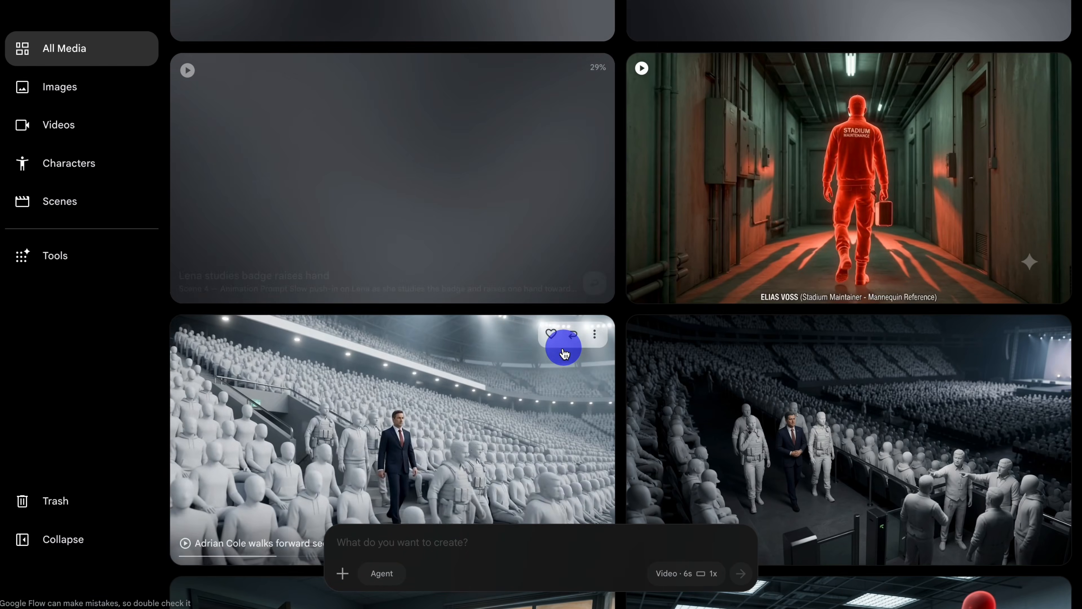
drag(809, 256, 509, 544)
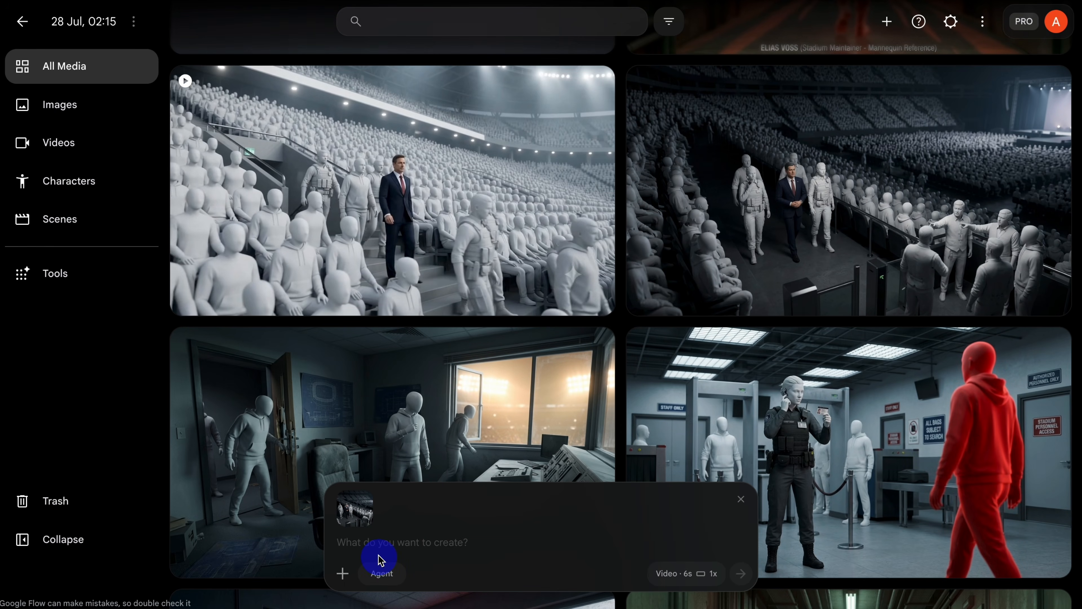
right_click(371, 550)
click(403, 468)
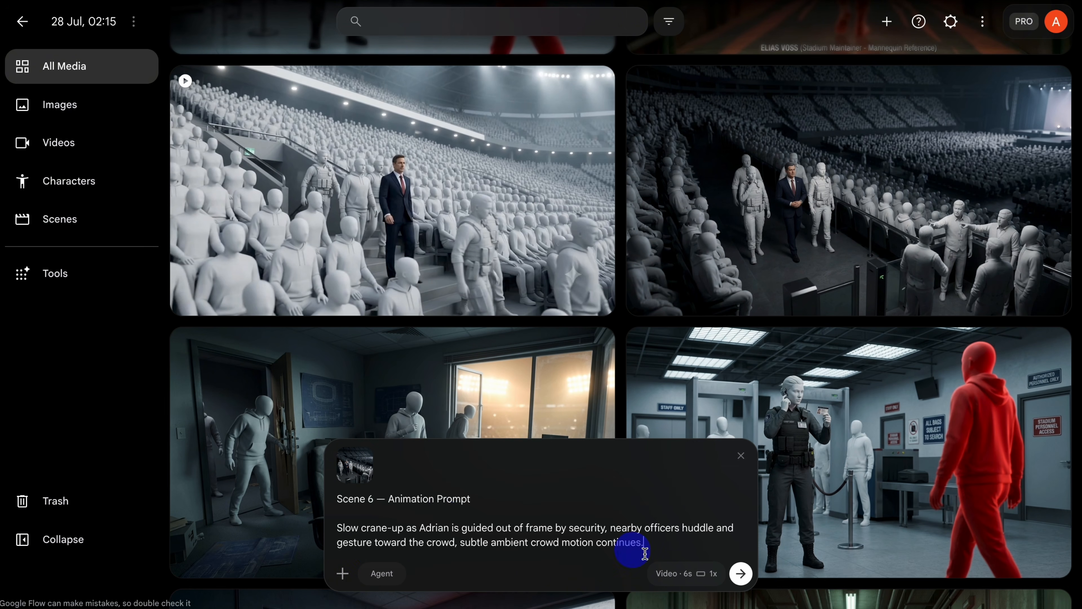
click(740, 574)
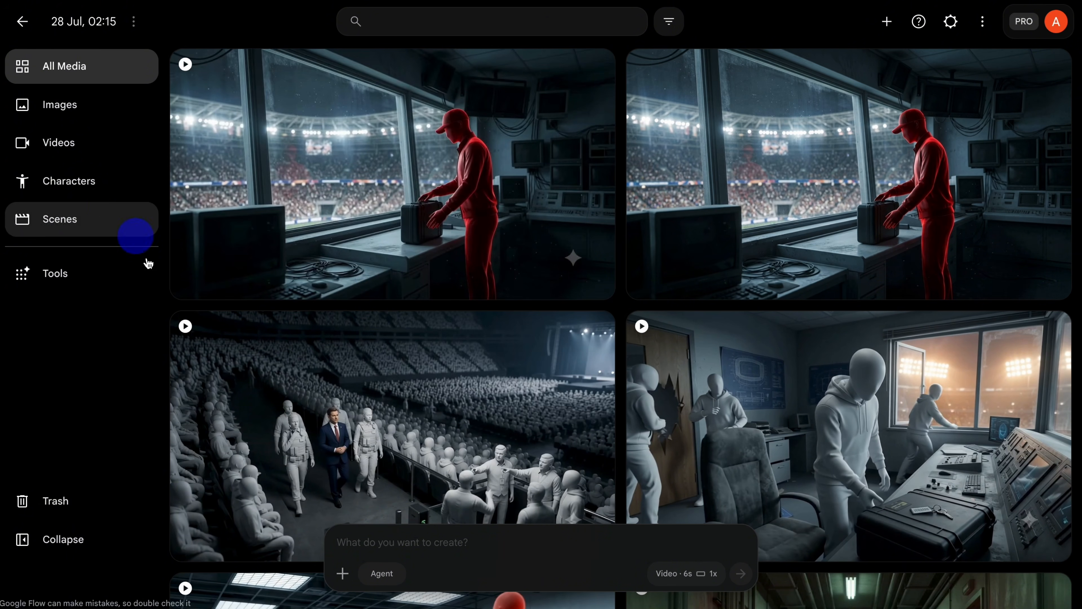
Review the generated scene videos and download the upscaled version of the minister walking through the stadium crowd.
scroll(677, 361, down, 5)
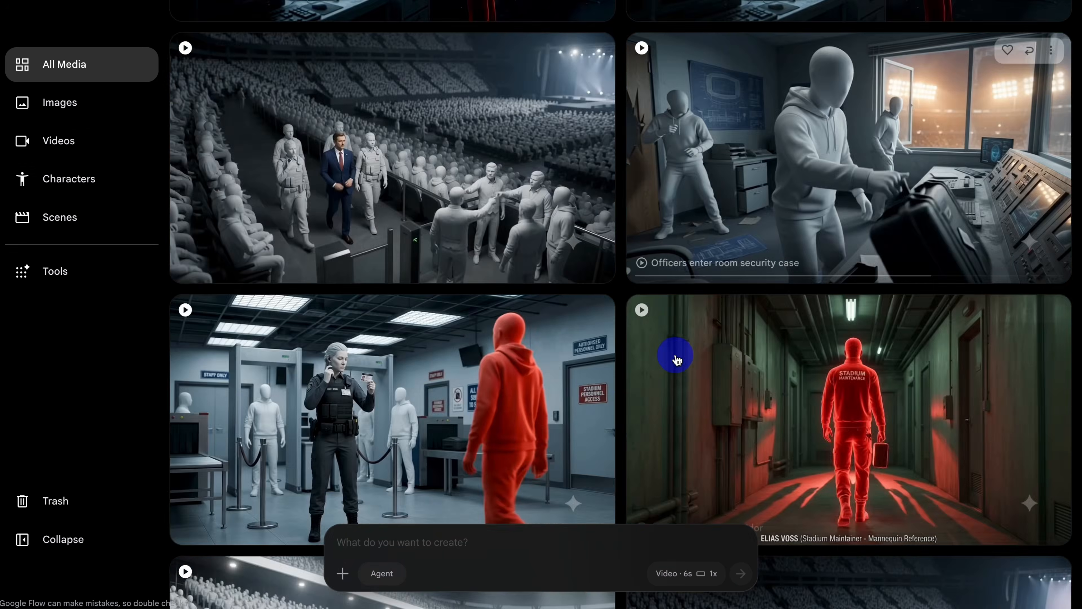
scroll(596, 401, down, 5)
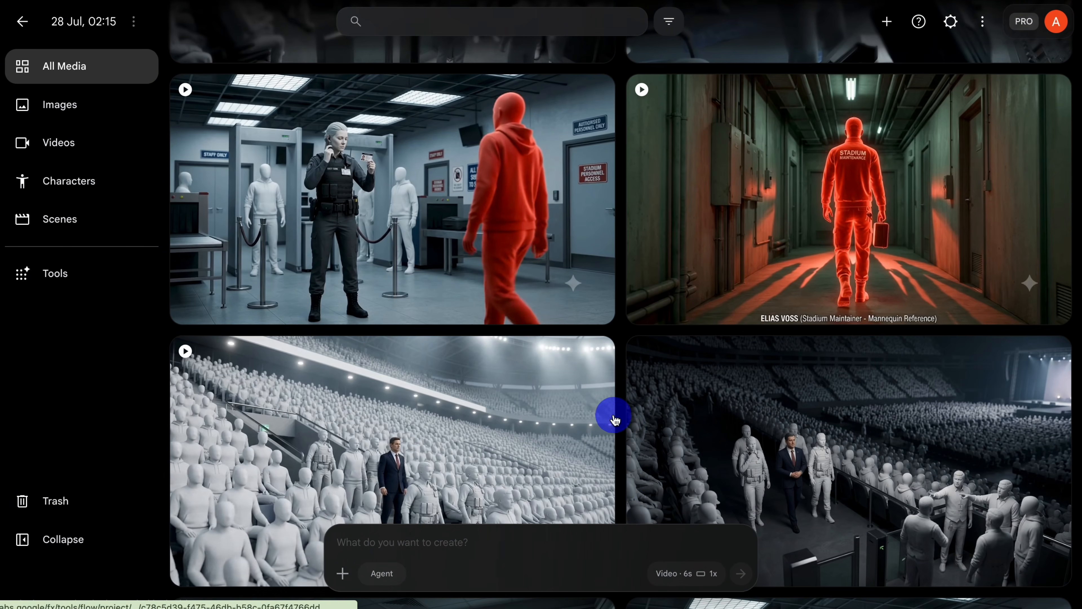
scroll(617, 439, up, 5)
scroll(641, 341, down, 1)
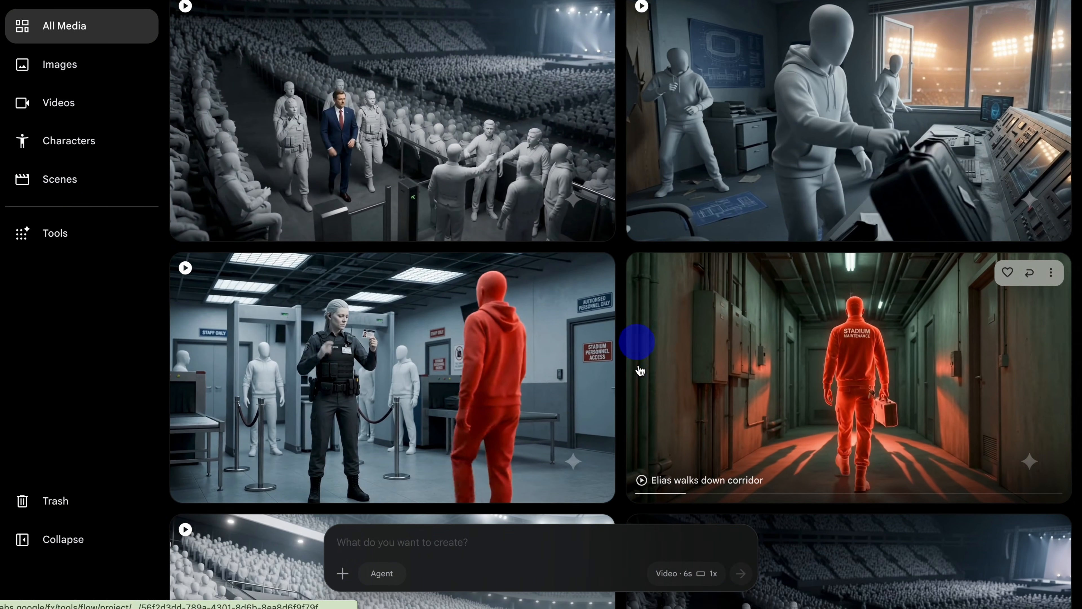
scroll(640, 370, down, 10)
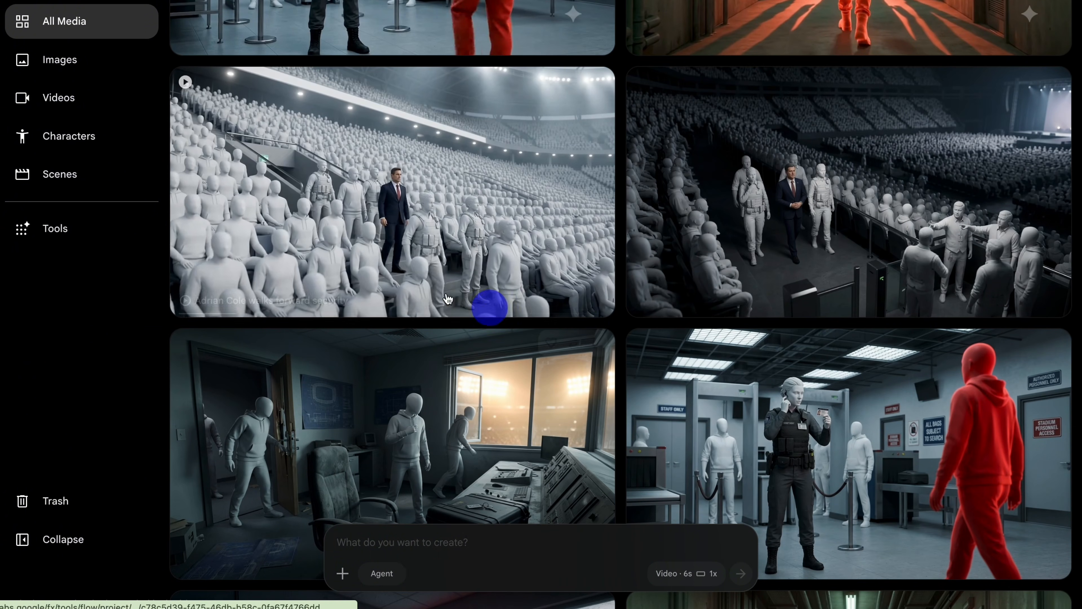
click(595, 89)
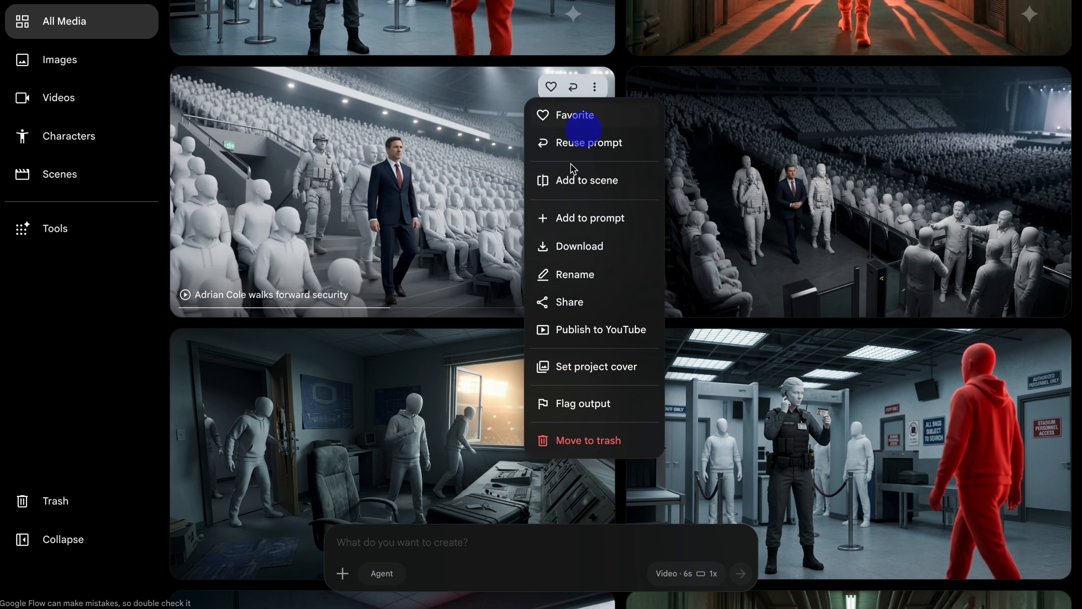
click(687, 345)
click(592, 84)
click(693, 341)
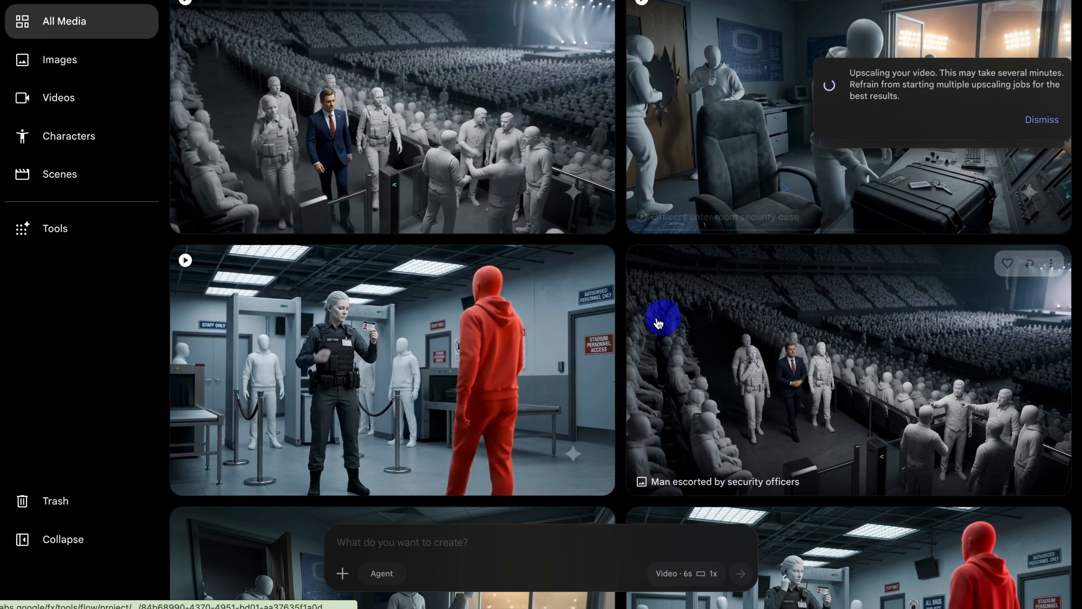
Download the upscaled videos of the officer studying the badge and the red mannequin at the control room window.
click(597, 261)
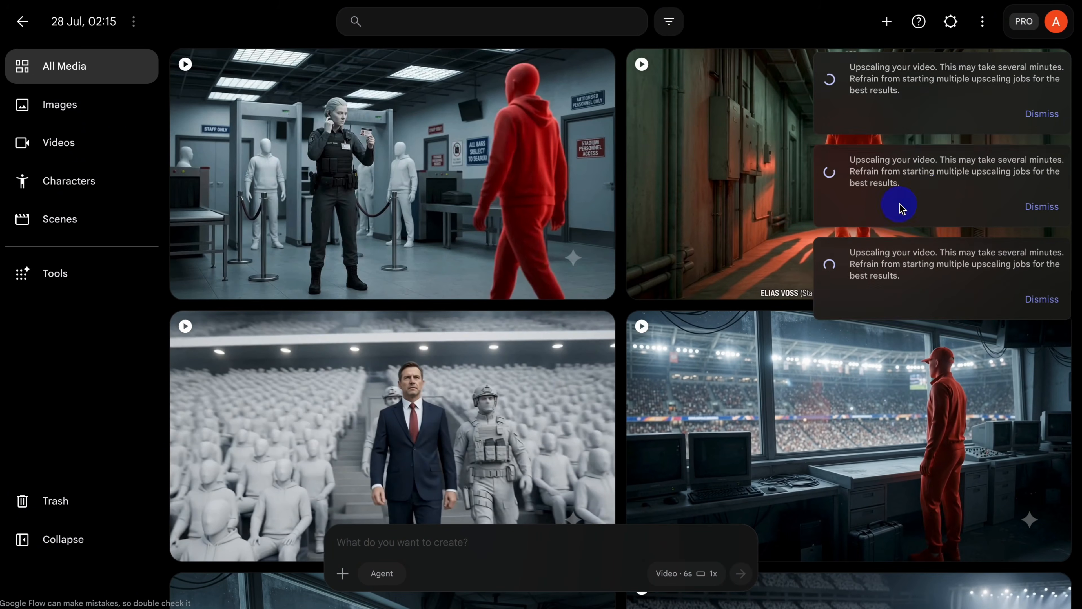
click(1050, 331)
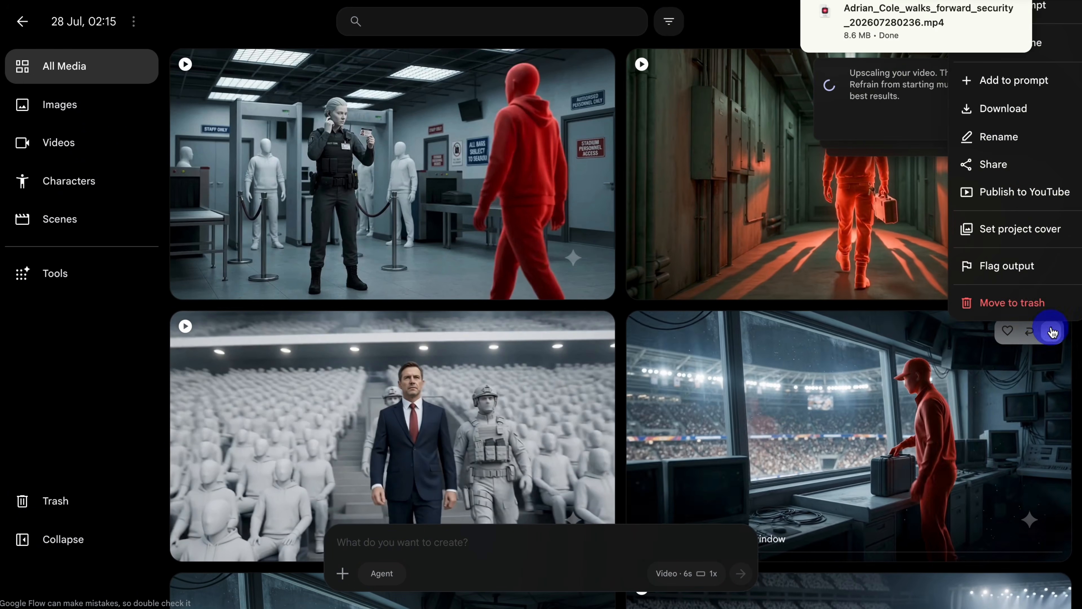
click(1003, 108)
click(898, 201)
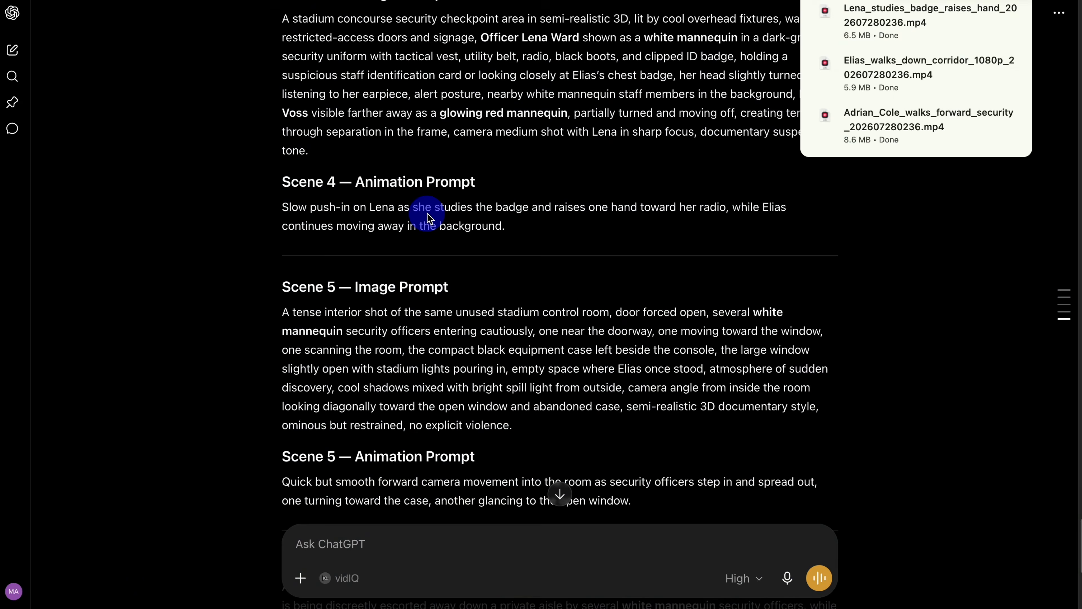
Switch to ChatGPT and copy the full voiceover script text below the scene breakdown, without its heading.
scroll(428, 215, up, 15)
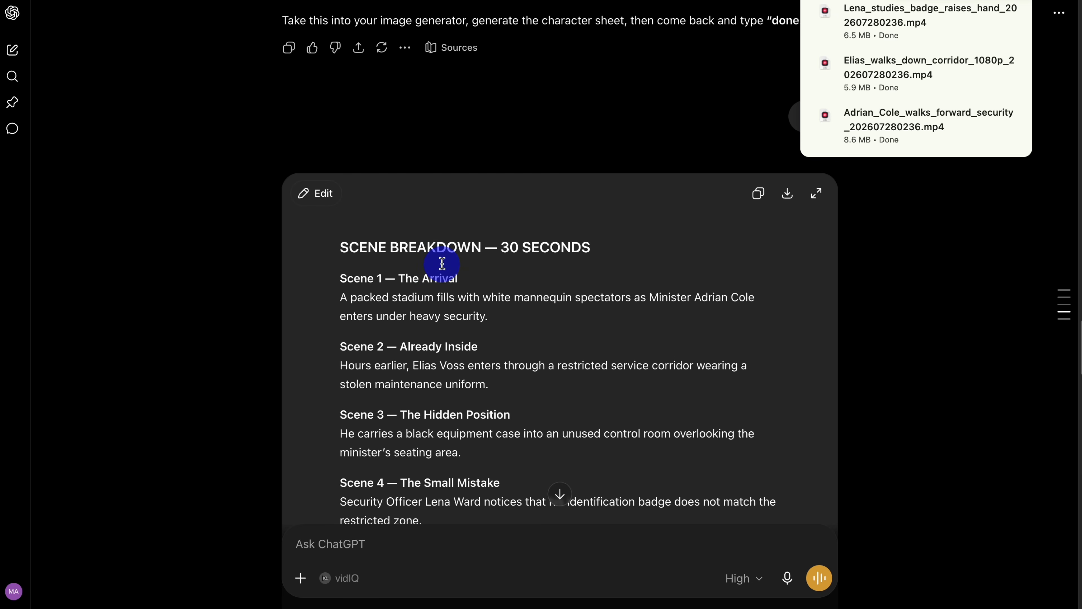
scroll(442, 263, down, 15)
scroll(418, 271, up, 7)
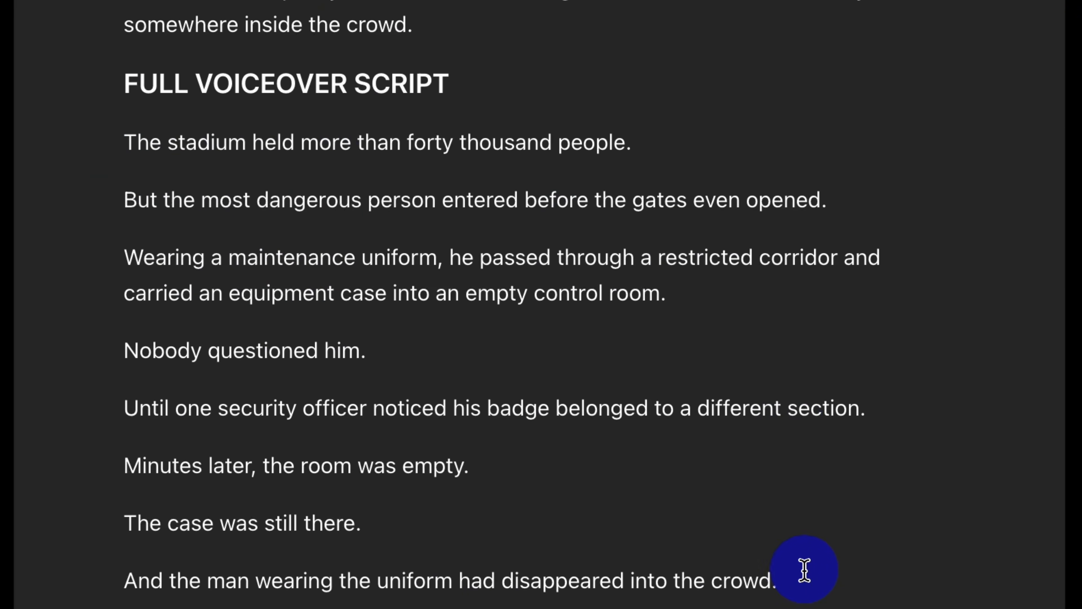
drag(804, 569, 228, 147)
right_click(228, 147)
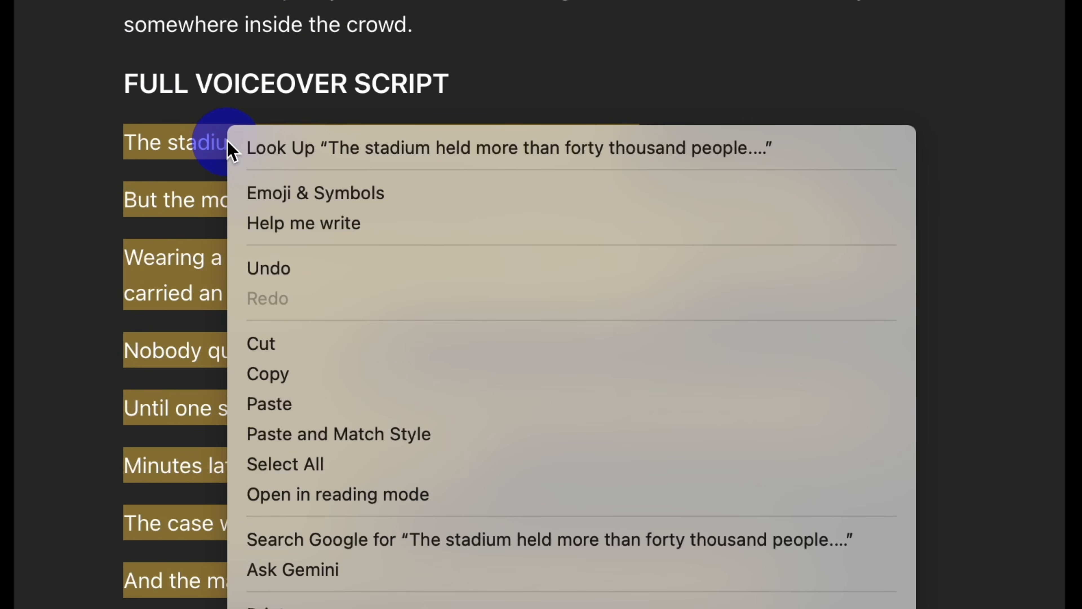
click(273, 373)
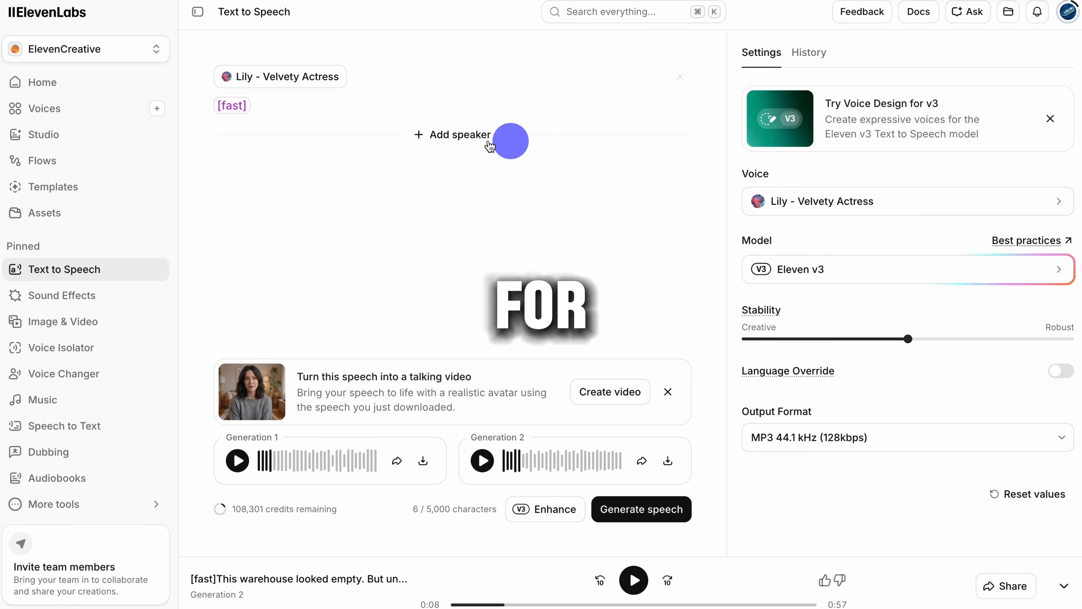
Switch to ElevenLabs, paste the voiceover script after the [fast] tag, generate the speech and play Generation 2.
right_click(269, 115)
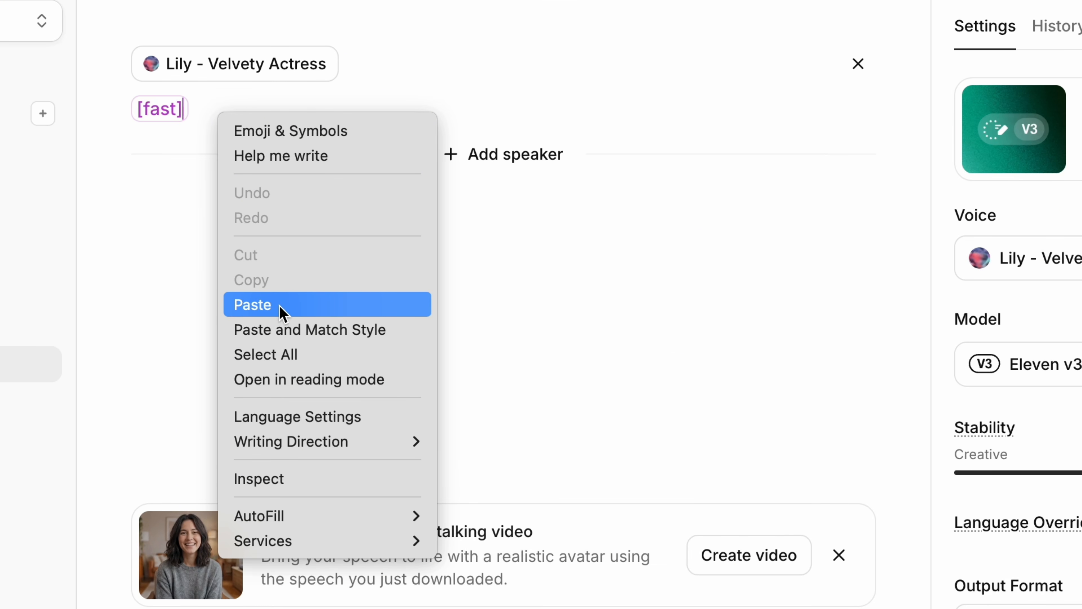
click(279, 308)
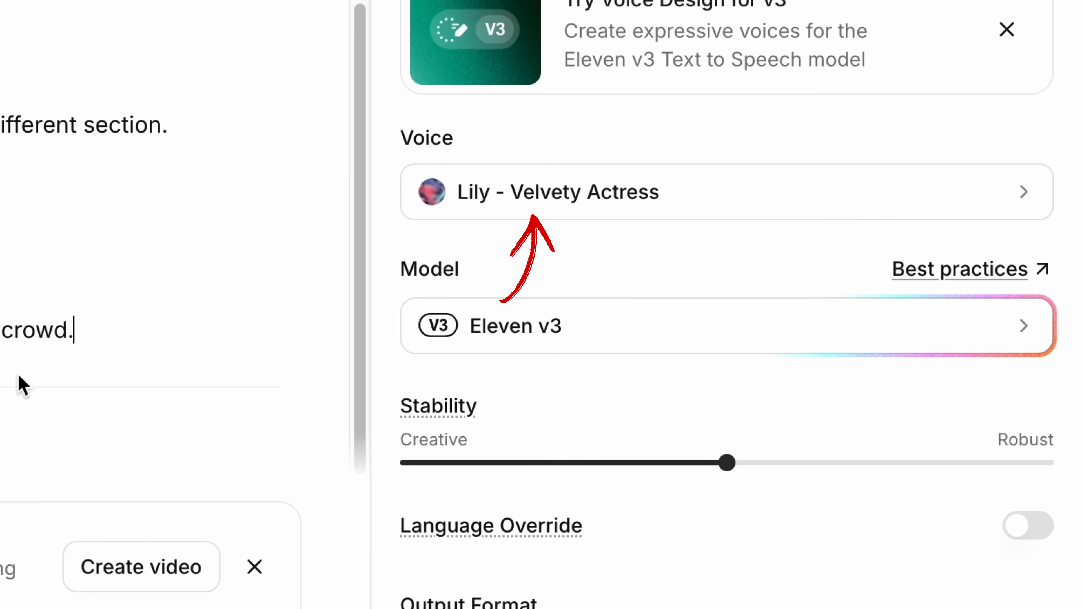
click(899, 443)
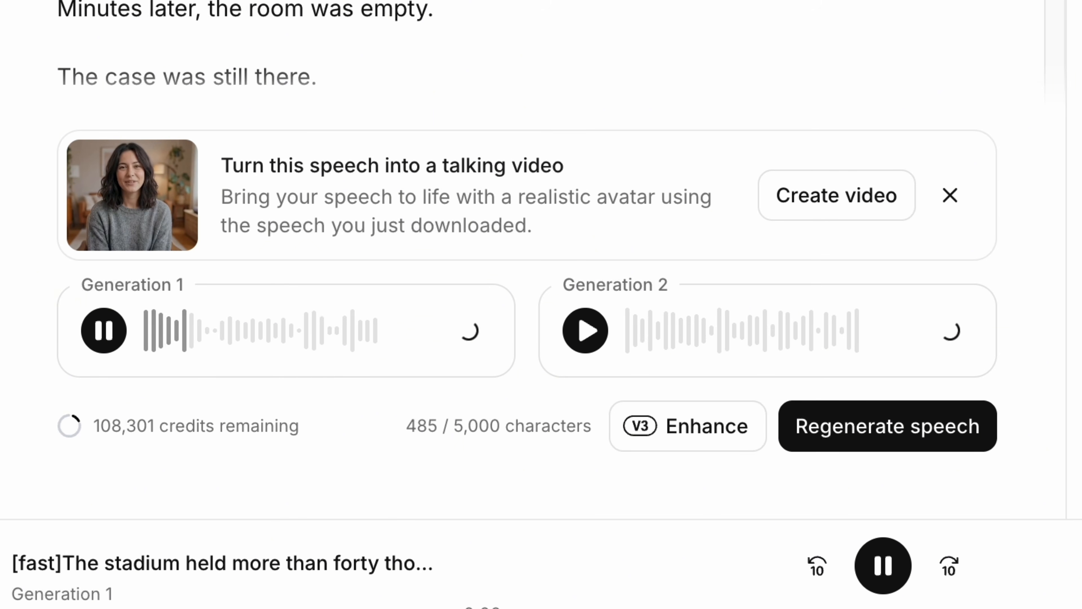
click(576, 339)
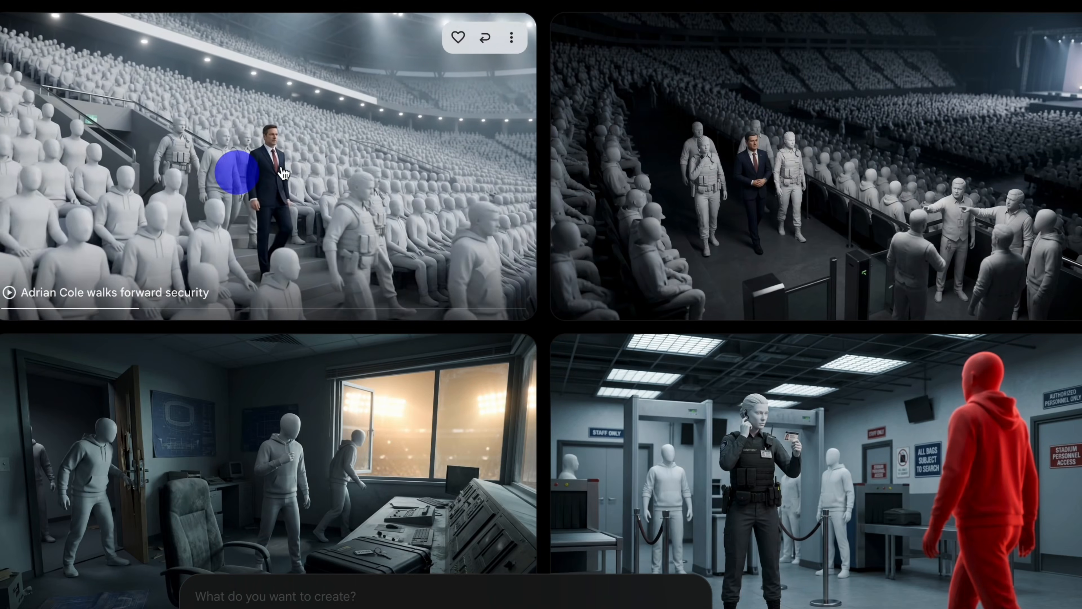
Switch to Google Flow and download the video of the minister walking forward through the stadium.
click(510, 36)
click(664, 374)
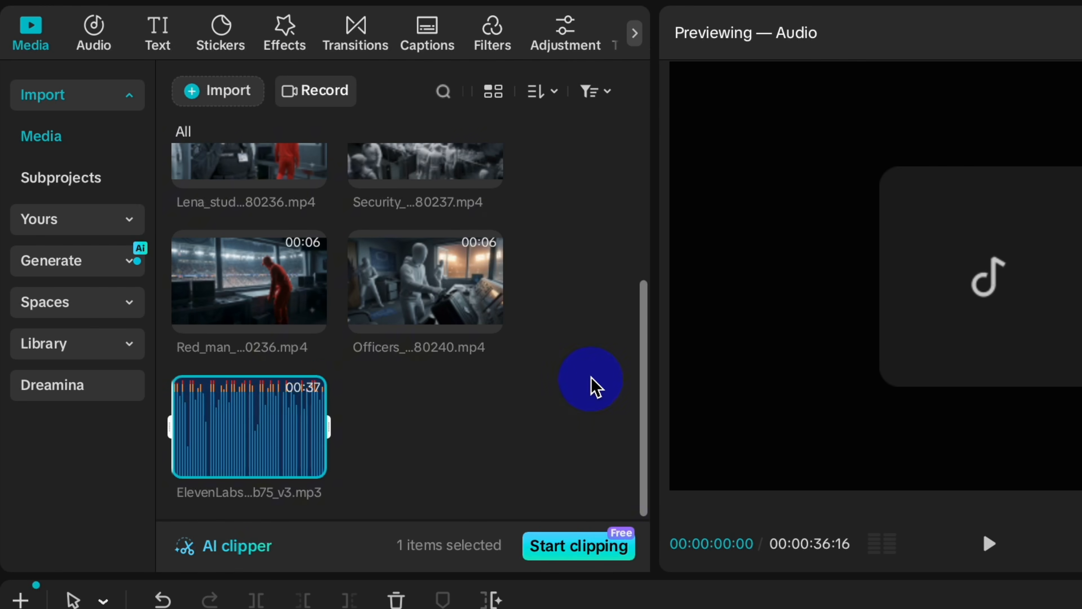
Switch to CapCut and place the stadium walk, corridor, control room window and badge check clips on the timeline in that order.
scroll(225, 216, up, 3)
scroll(401, 354, down, 5)
scroll(425, 420, up, 5)
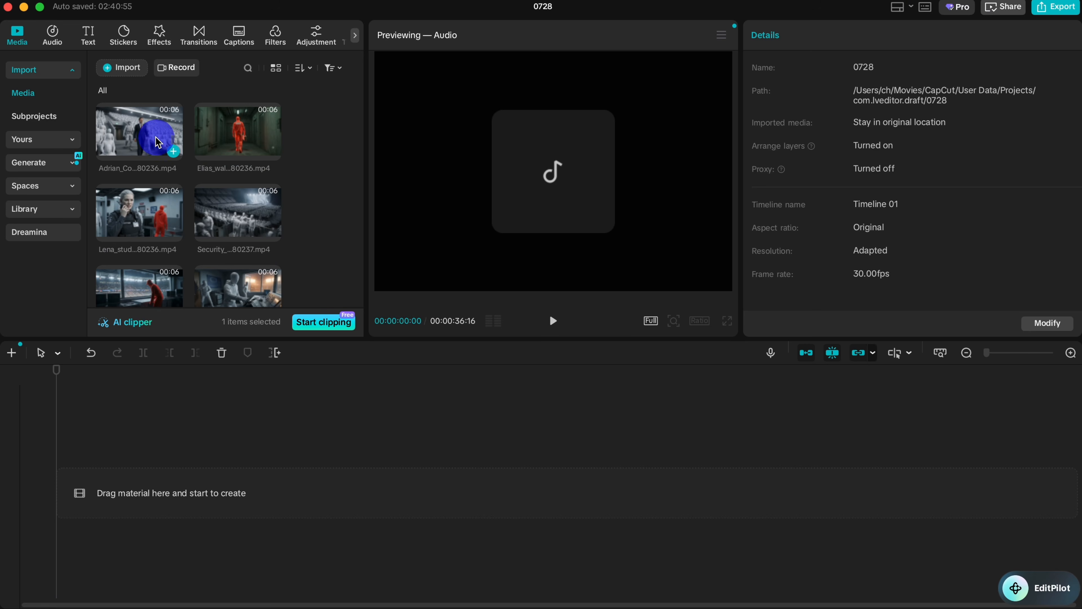
drag(282, 226, 256, 486)
scroll(862, 428, down, 3)
drag(238, 136, 380, 490)
scroll(165, 236, down, 2)
drag(165, 237, 618, 490)
drag(220, 212, 915, 490)
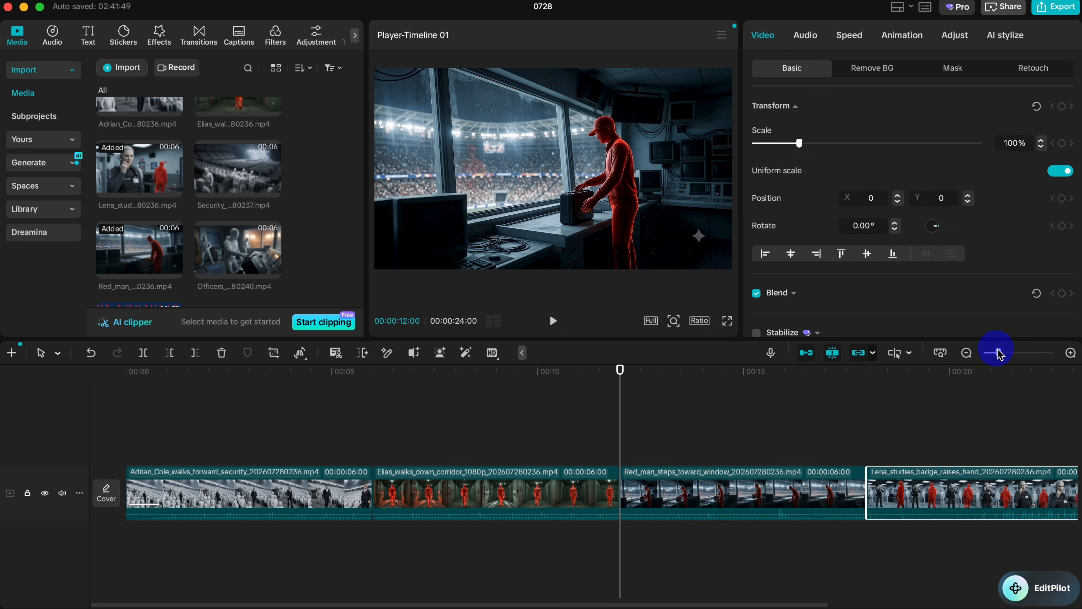
Append the clip of officers entering the room and a second copy of the stadium walk clip to the end of the timeline.
drag(995, 352, 988, 352)
scroll(251, 243, up, 2)
scroll(243, 226, down, 2)
scroll(232, 207, up, 1)
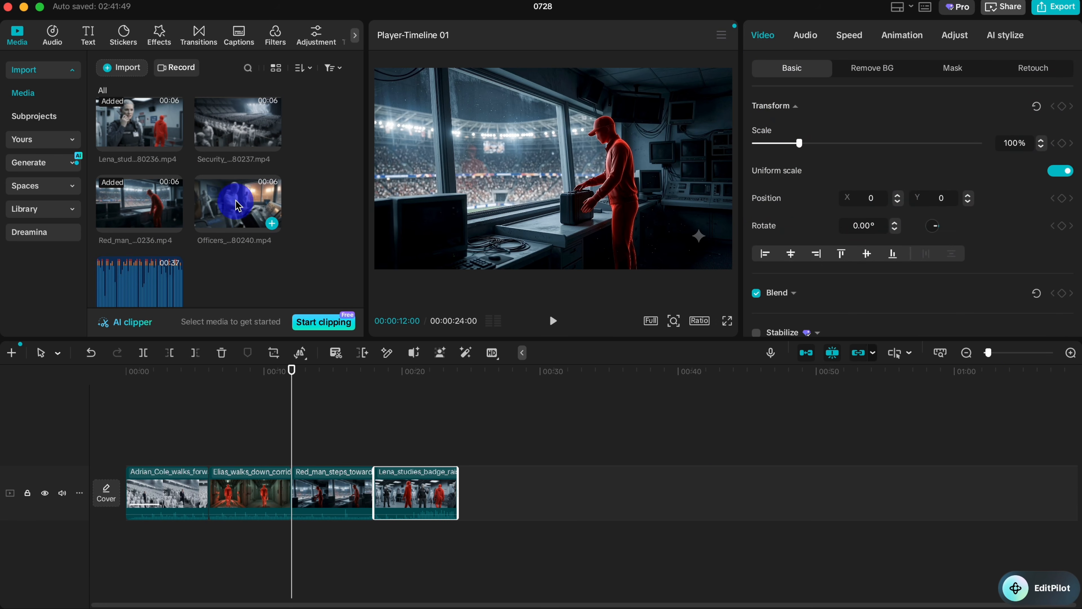
drag(239, 204, 503, 492)
scroll(266, 144, up, 2)
drag(147, 140, 597, 490)
Move the playhead to the start of the timeline and place the ElevenLabs voiceover beneath the video clips from there.
drag(292, 370, 125, 404)
scroll(231, 243, down, 3)
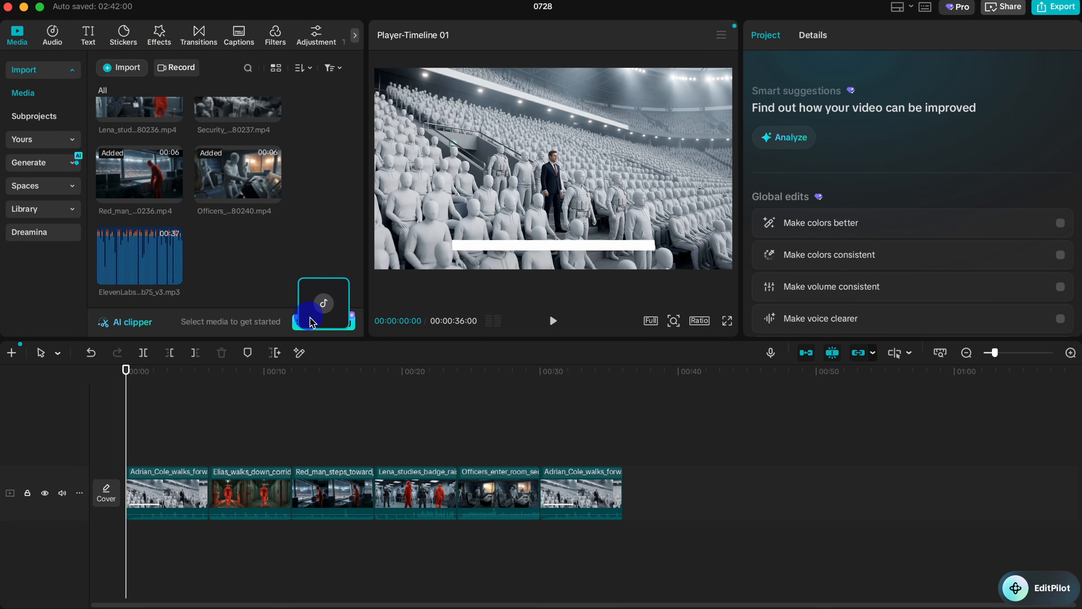
drag(312, 322, 147, 546)
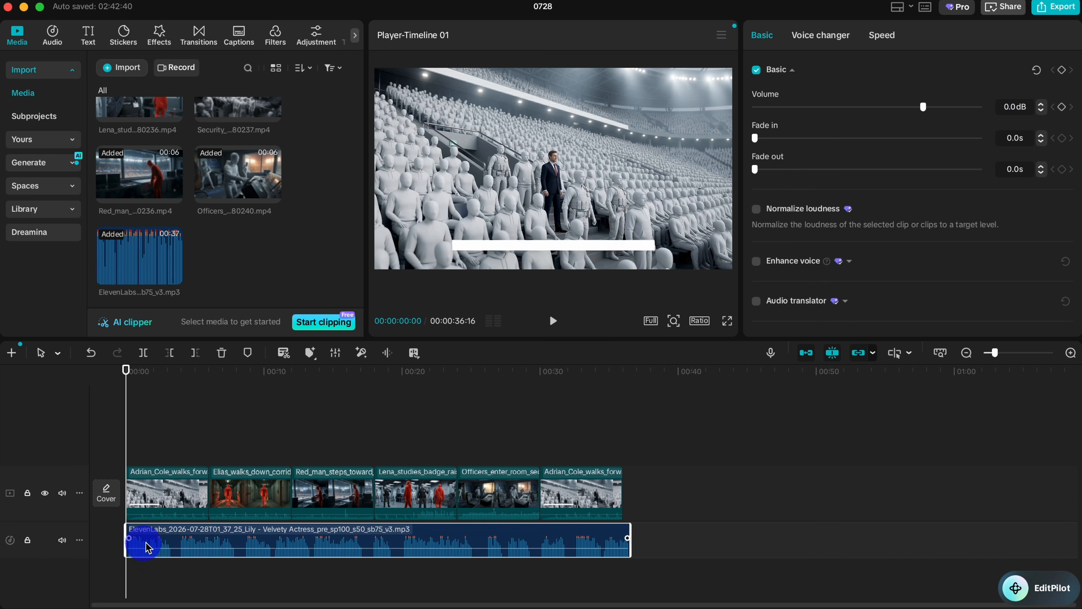
Select all six video clips on the timeline and view their standard speed settings without changing them.
drag(639, 486, 286, 511)
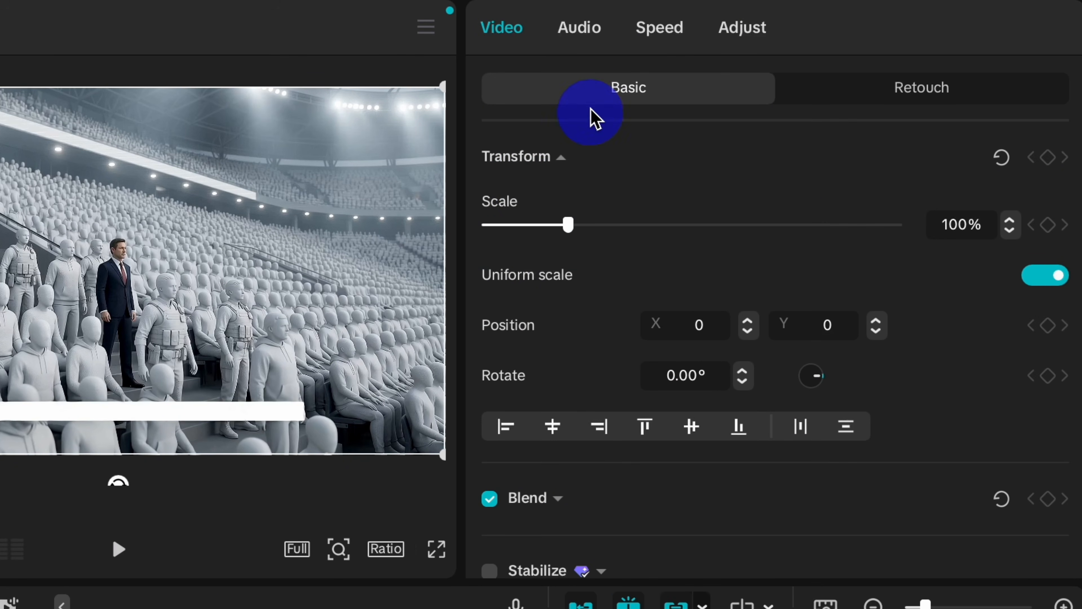
click(643, 29)
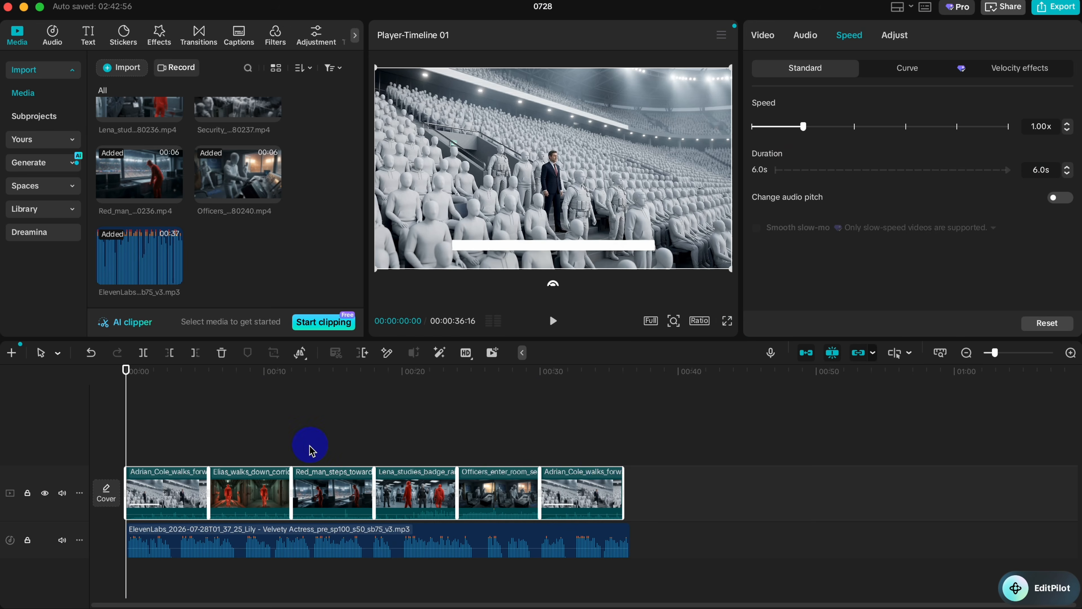
drag(376, 340, 669, 403)
drag(469, 482, 80, 470)
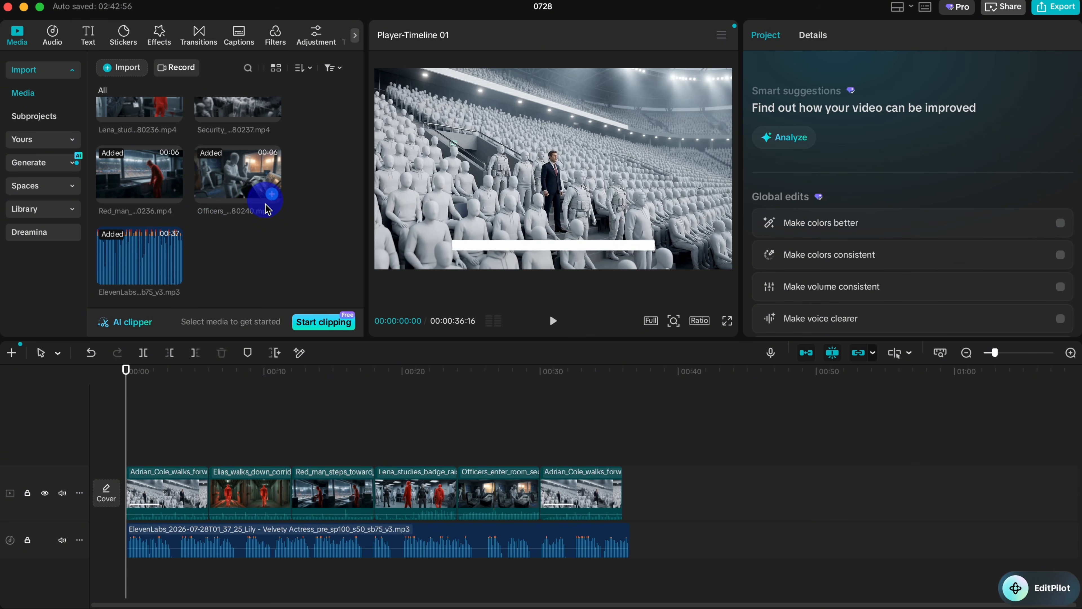
drag(157, 428, 125, 449)
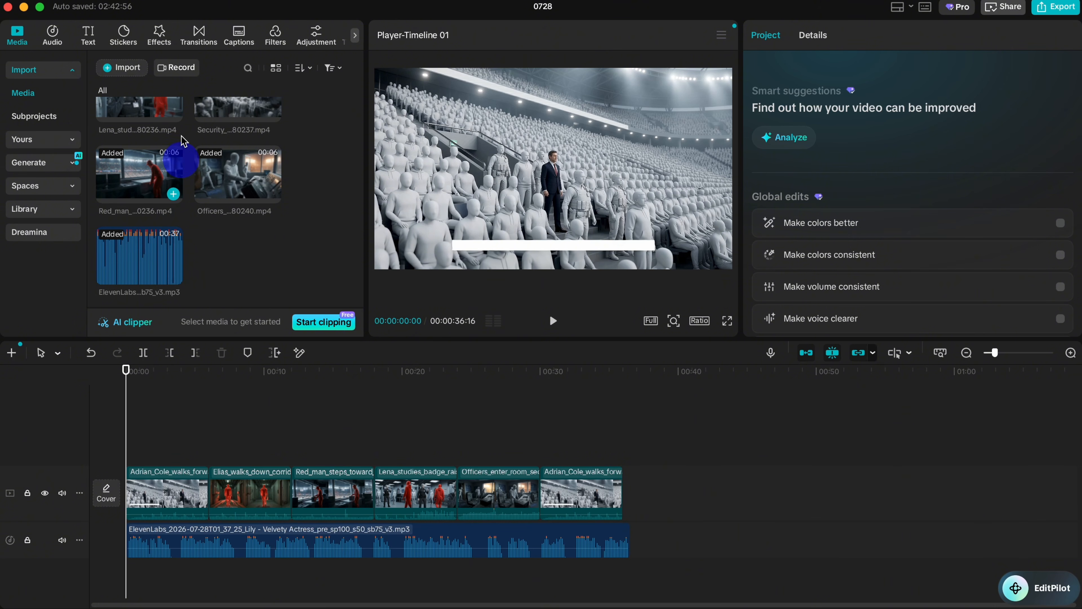
Generate auto captions for the voiceover with English as the spoken language and no bilingual captions.
click(94, 45)
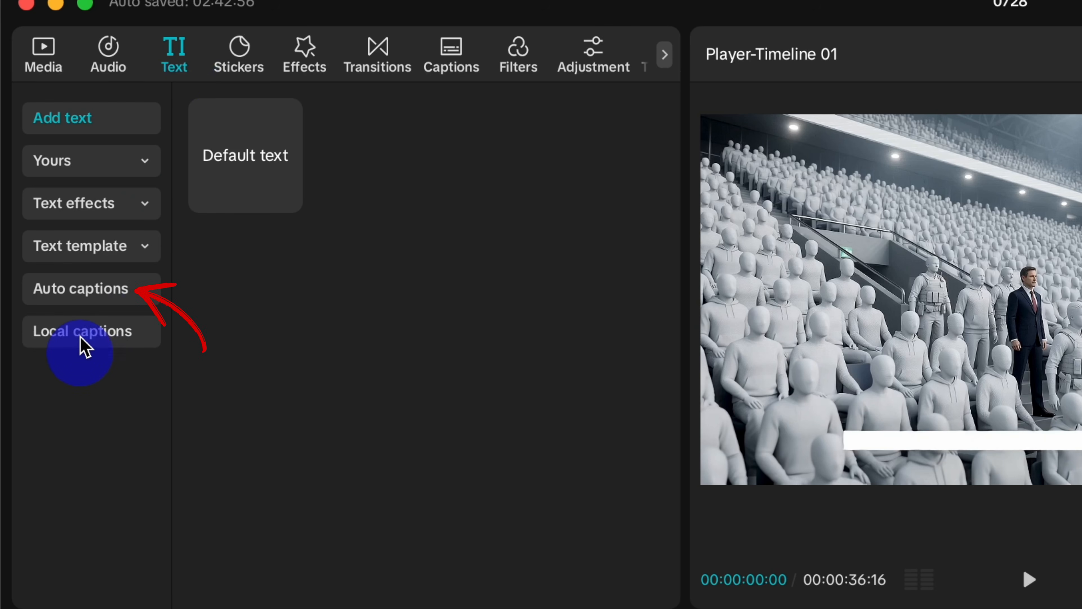
click(118, 287)
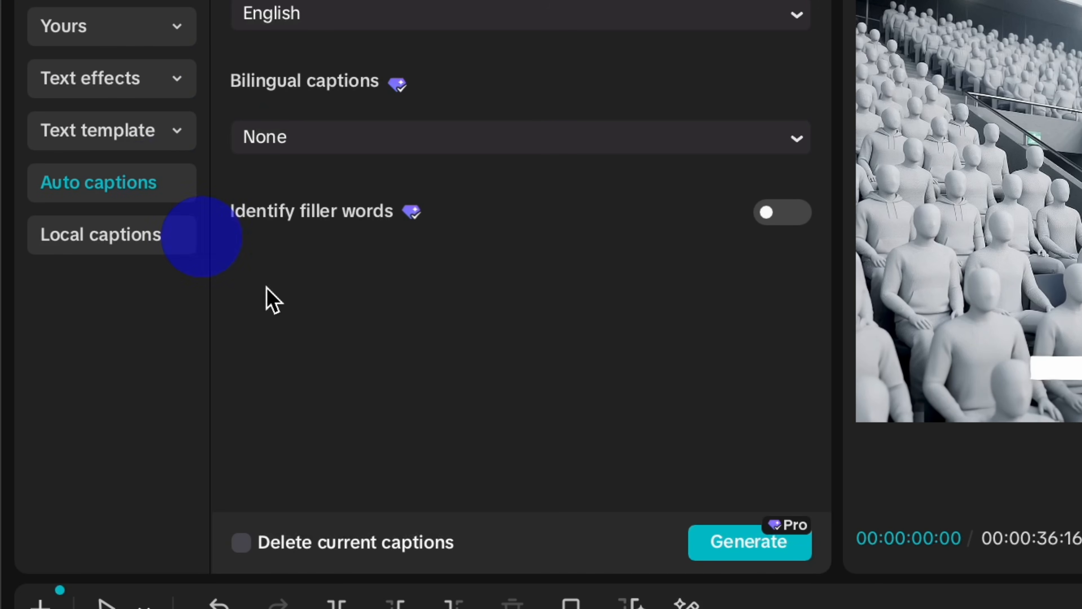
click(732, 543)
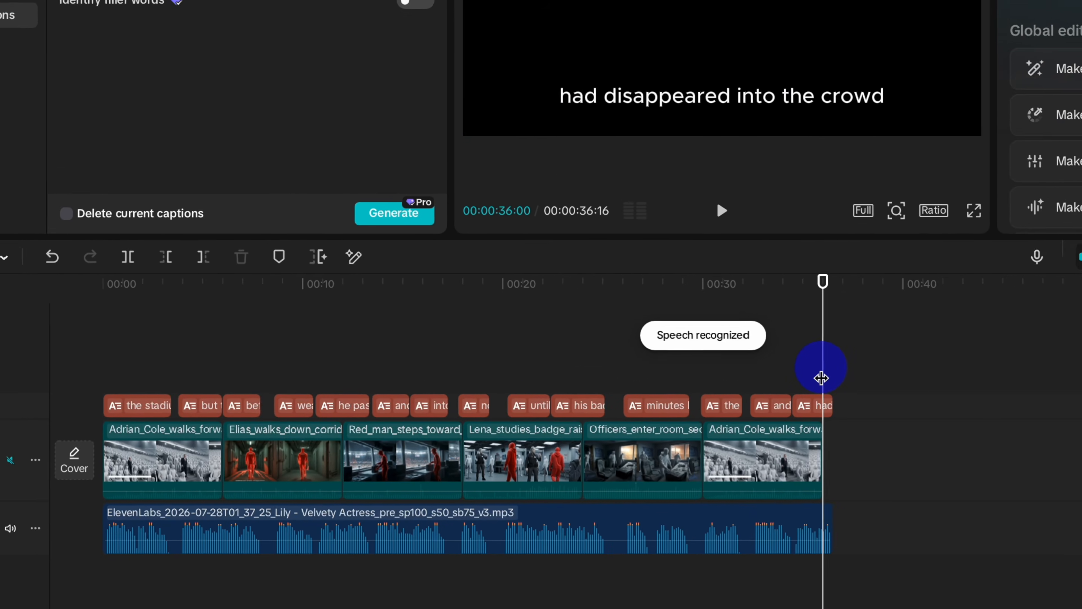
Apply the purple italic QUICK text template to all captions and return the playhead to the start of the timeline.
click(225, 377)
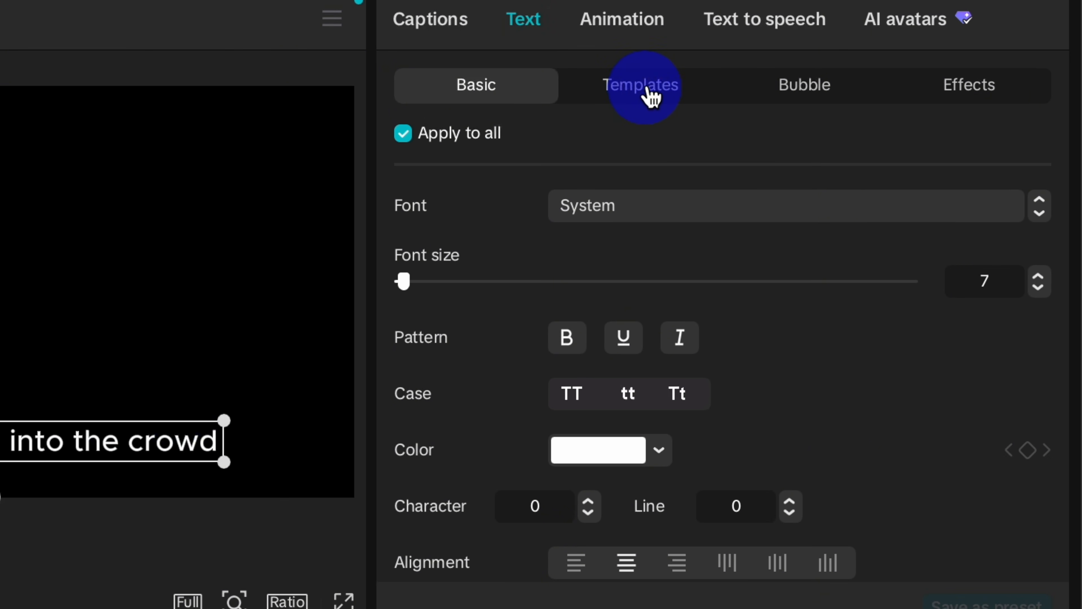
click(652, 98)
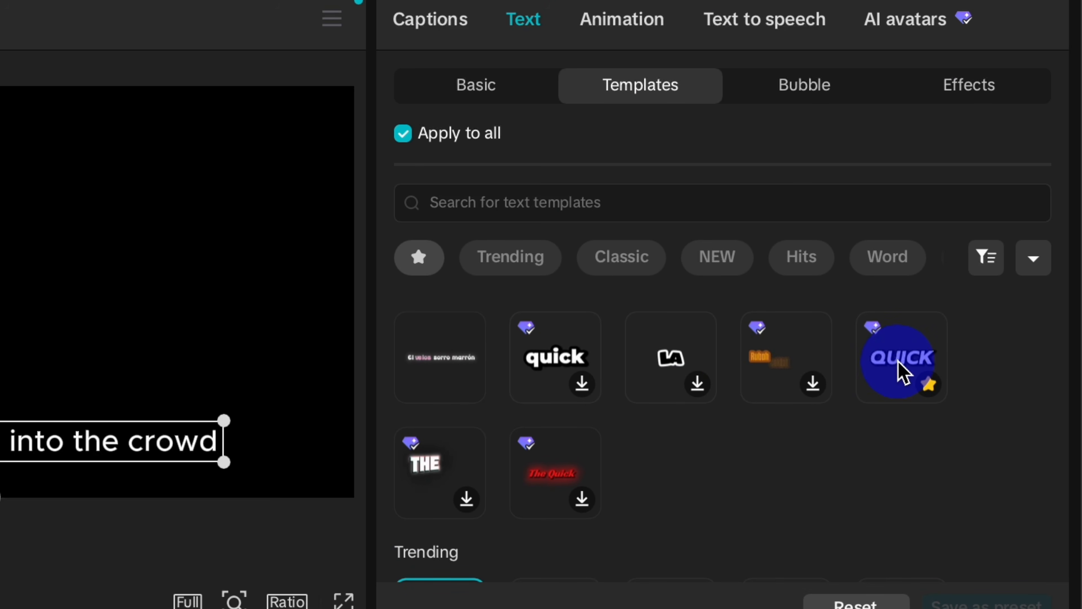
click(899, 364)
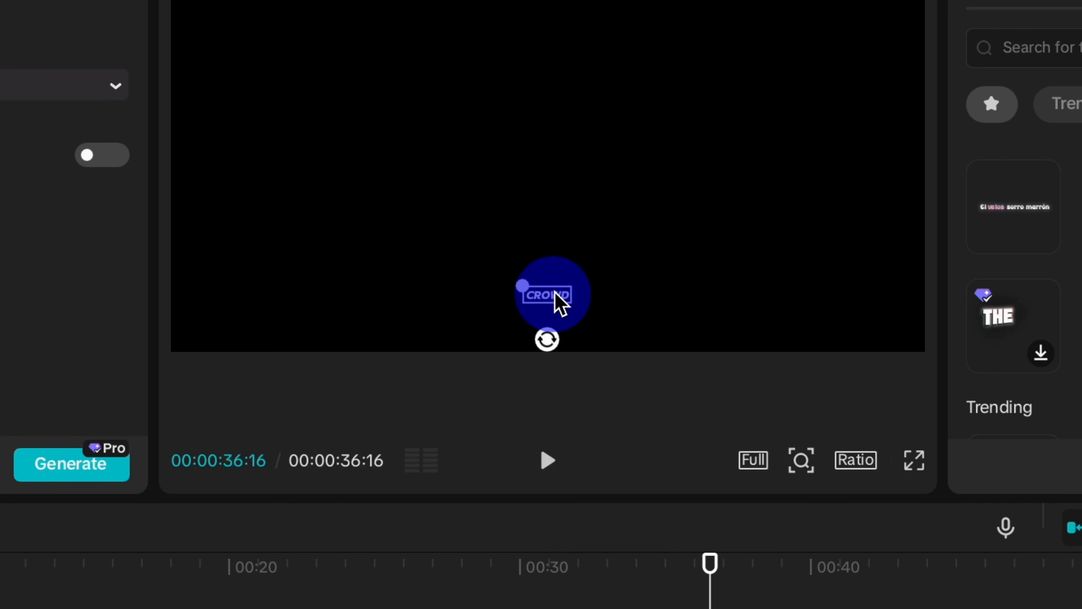
drag(675, 588, 0, 586)
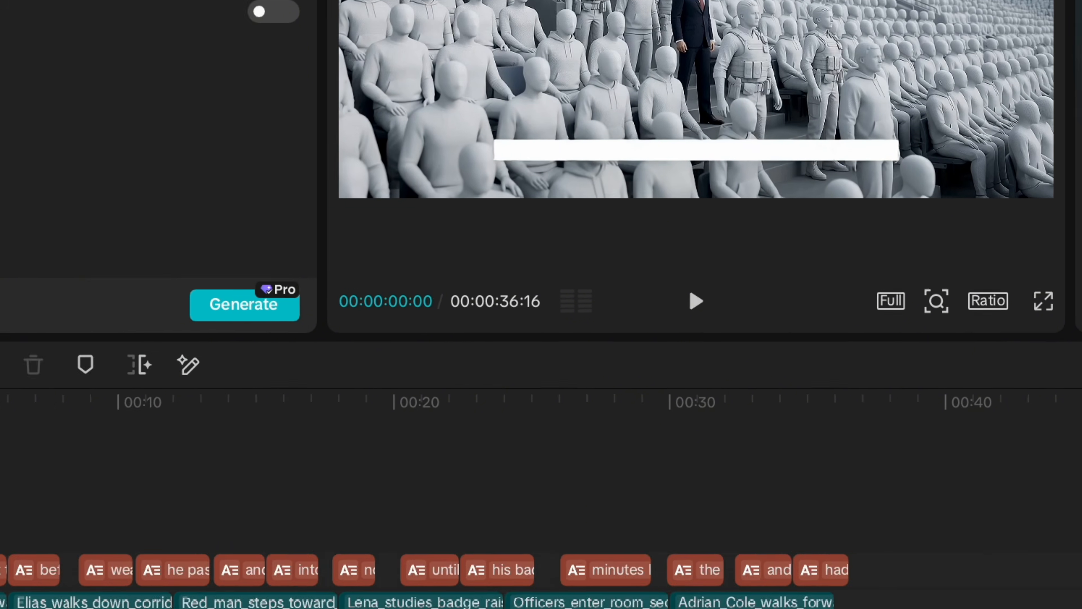
click(487, 520)
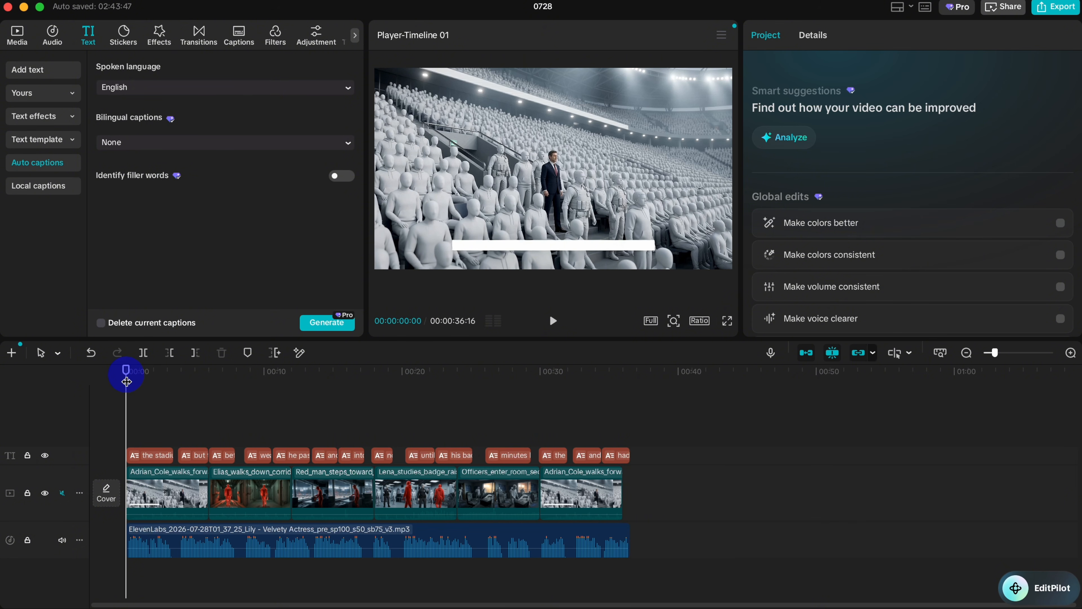
click(17, 35)
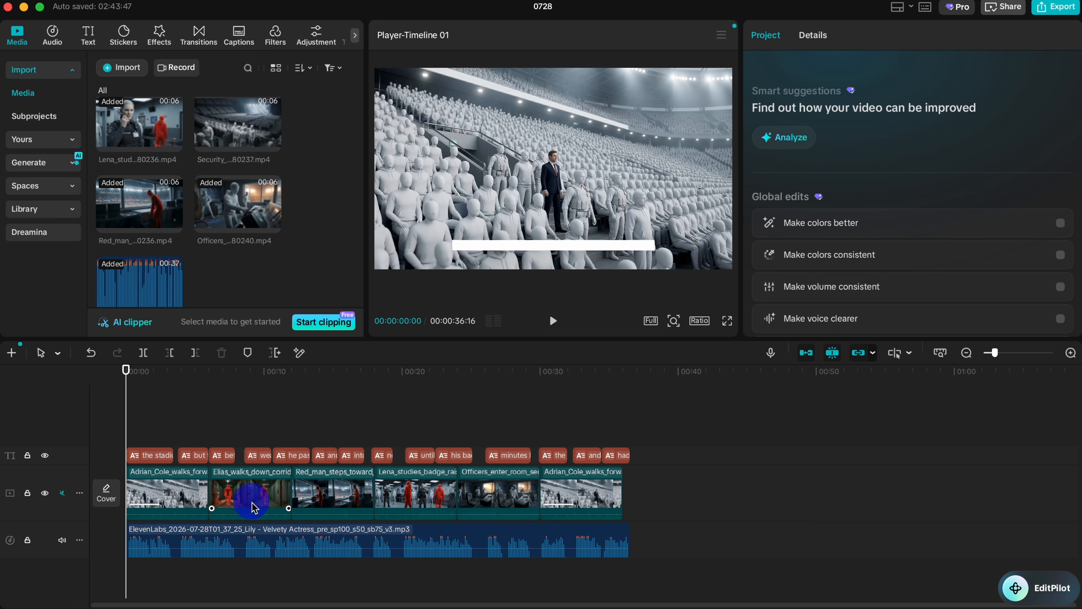
click(174, 552)
click(173, 566)
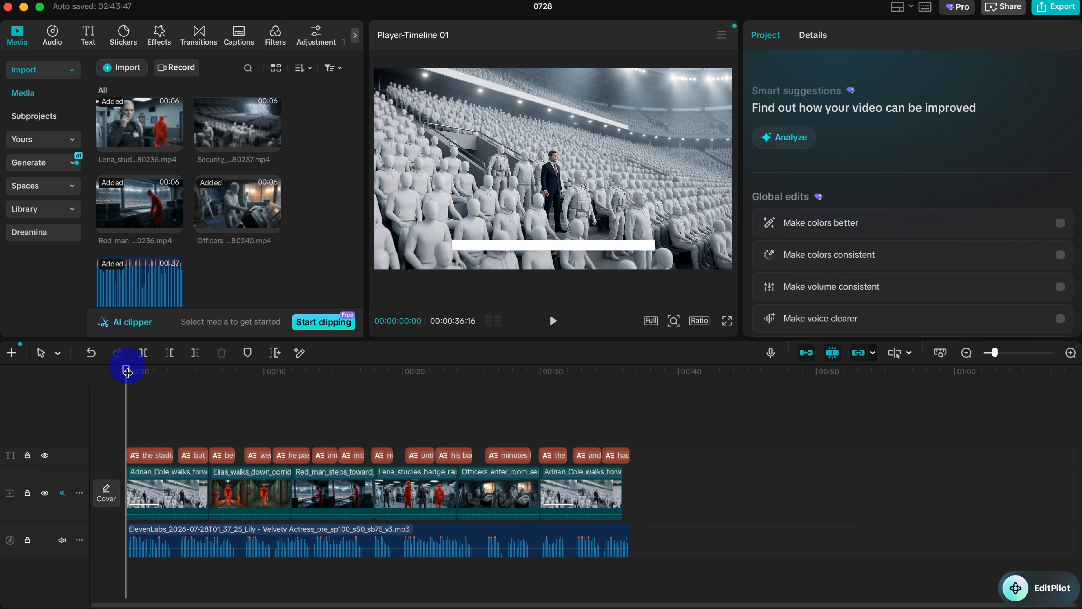
Open the export settings for the captioned video with the playhead at the start of the timeline.
click(127, 371)
drag(127, 371, 115, 455)
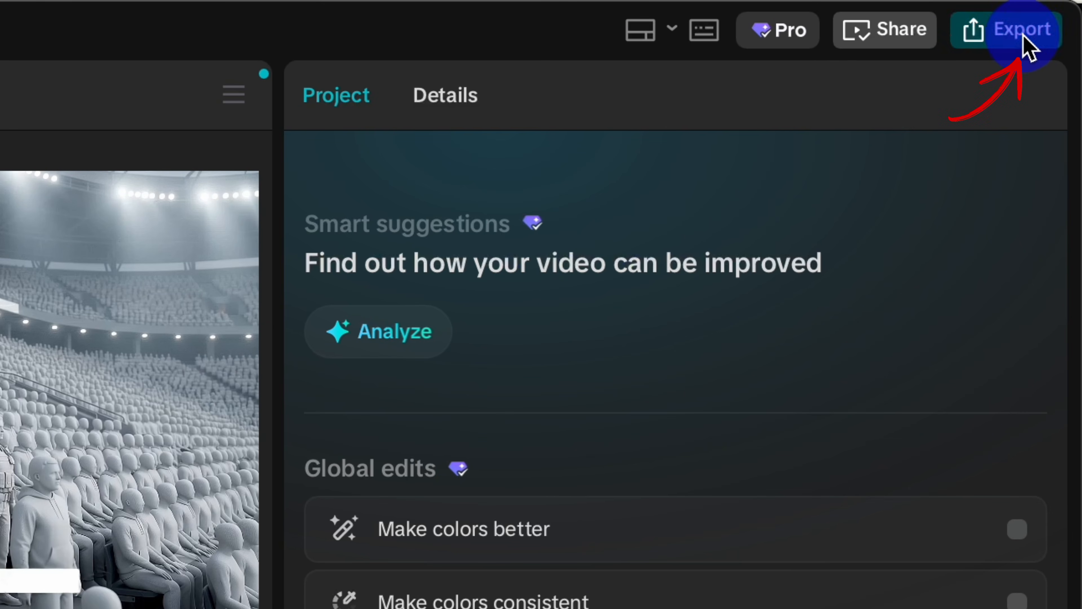
click(1023, 29)
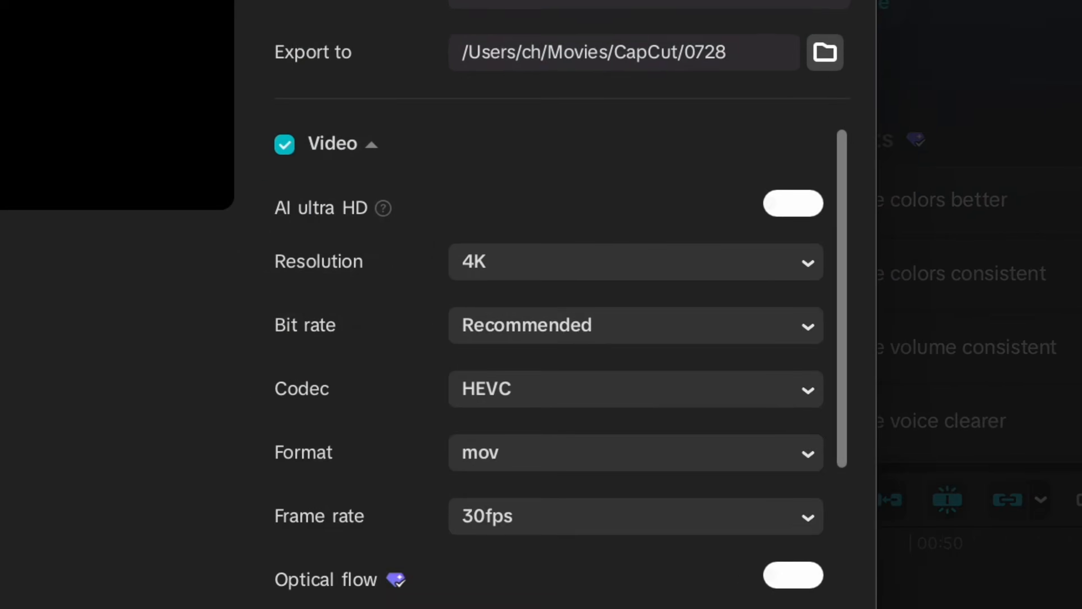